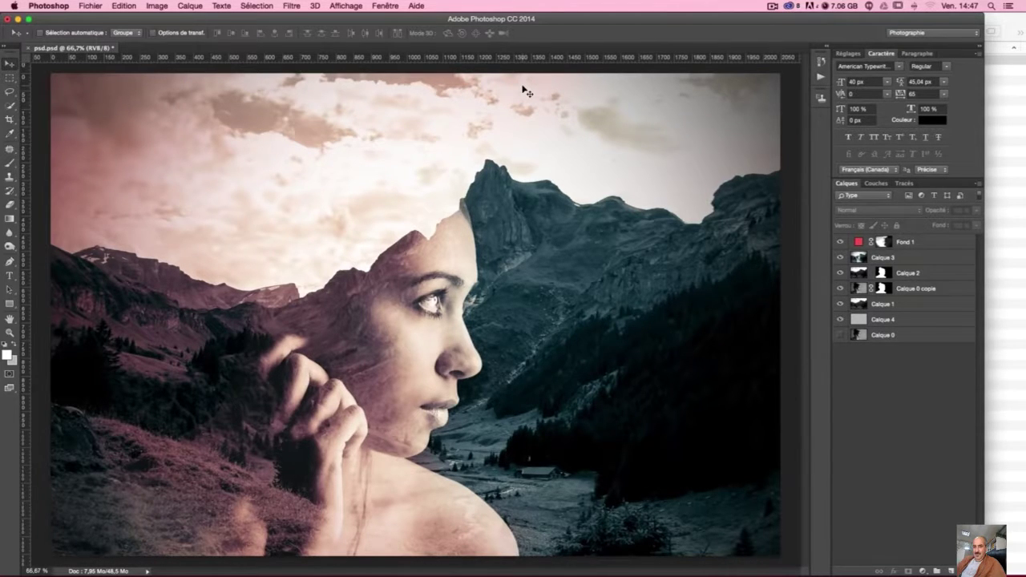
- Bring the double expo folder with photo01.jpg, photo02.jpg and psd.psd to the front
{"action": "left_click", "coordinate": [1023, 79]}
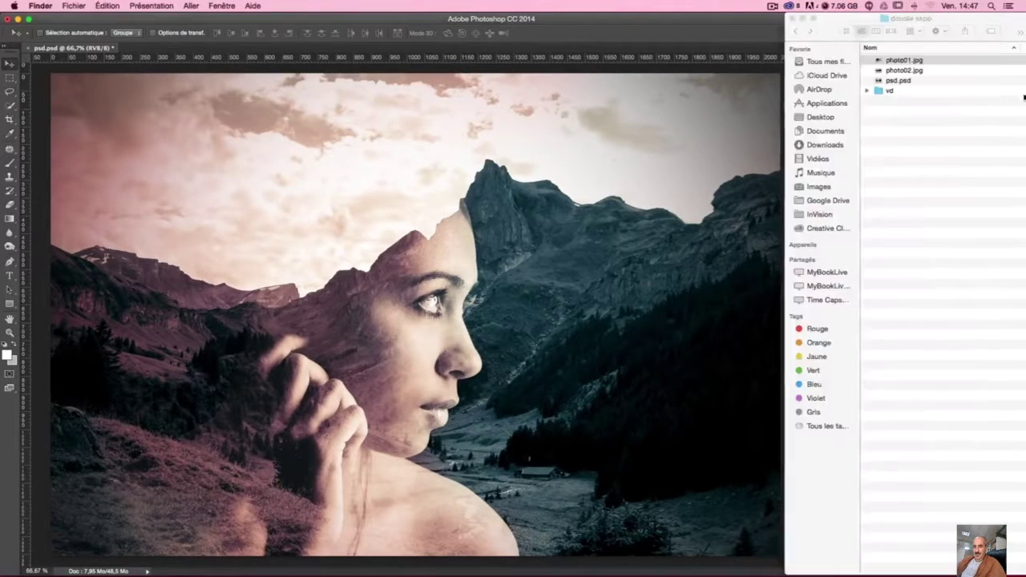
- Preview the portrait photo01.jpg and the landscape photo02.jpg in Aperçu, closing each afterwards
{"action": "double_click", "coordinate": [904, 60]}
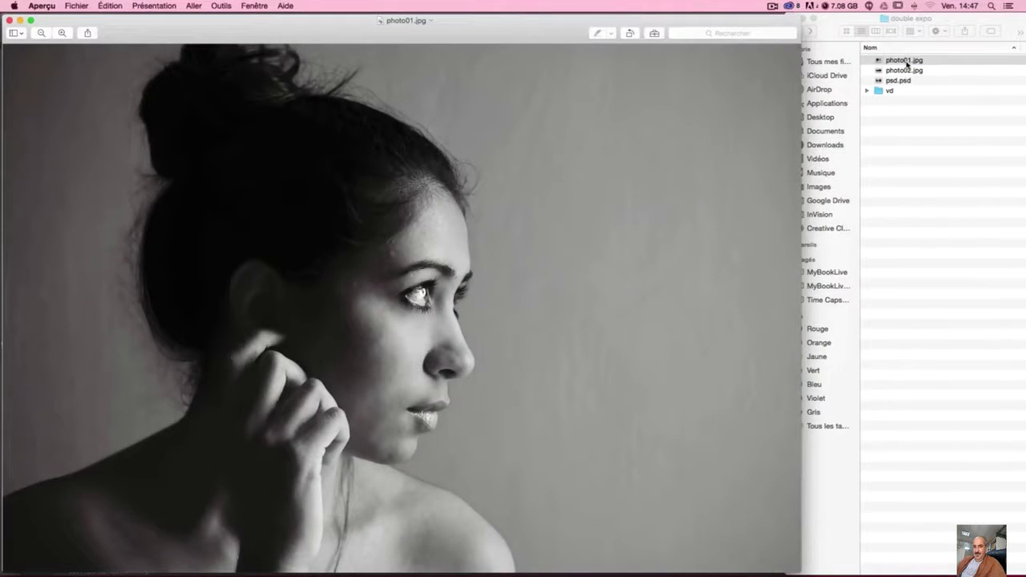
{"action": "key", "text": "super+w"}
{"action": "double_click", "coordinate": [912, 70]}
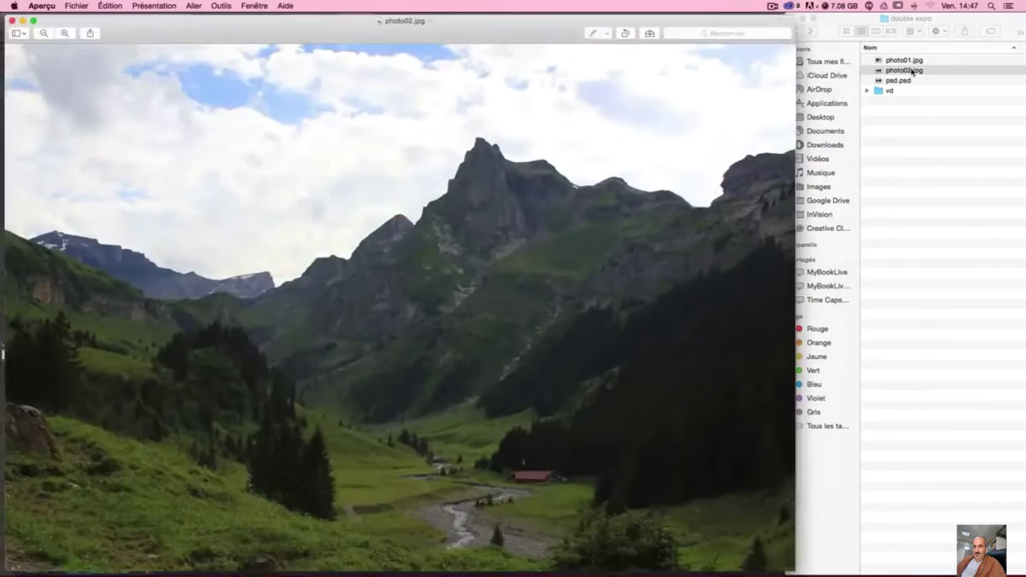
{"action": "key", "text": "super+w"}
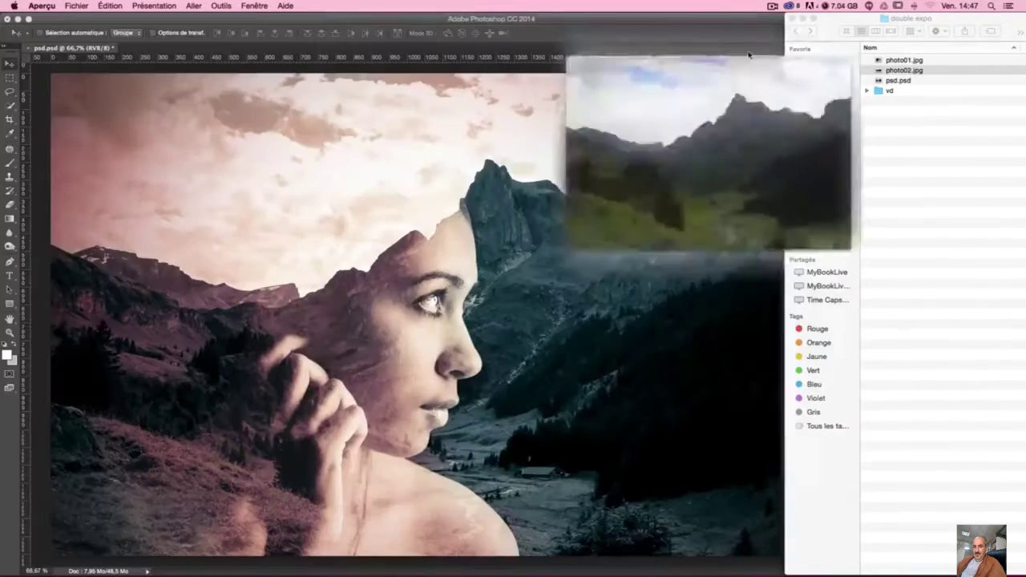
{"action": "left_click", "coordinate": [591, 37]}
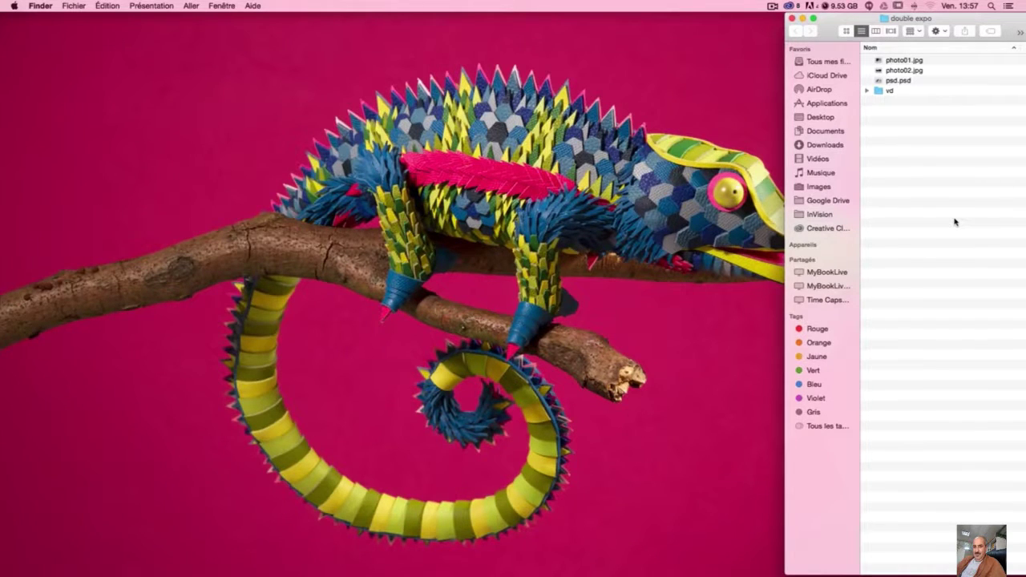
- Preview the portrait and landscape photos once more, then close the previews
{"action": "double_click", "coordinate": [920, 61]}
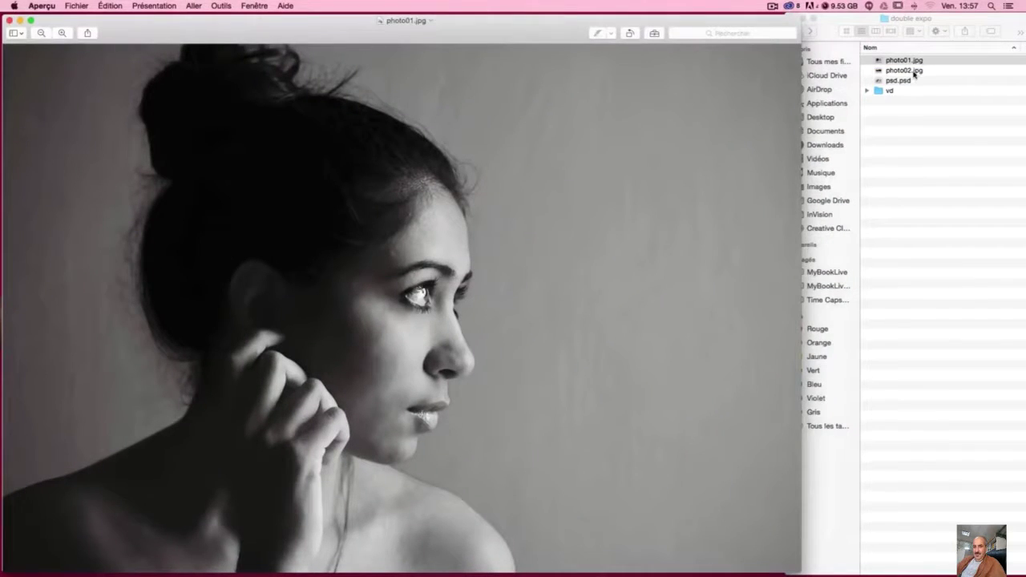
{"action": "left_click_drag", "start_coordinate": [914, 71], "coordinate": [913, 75]}
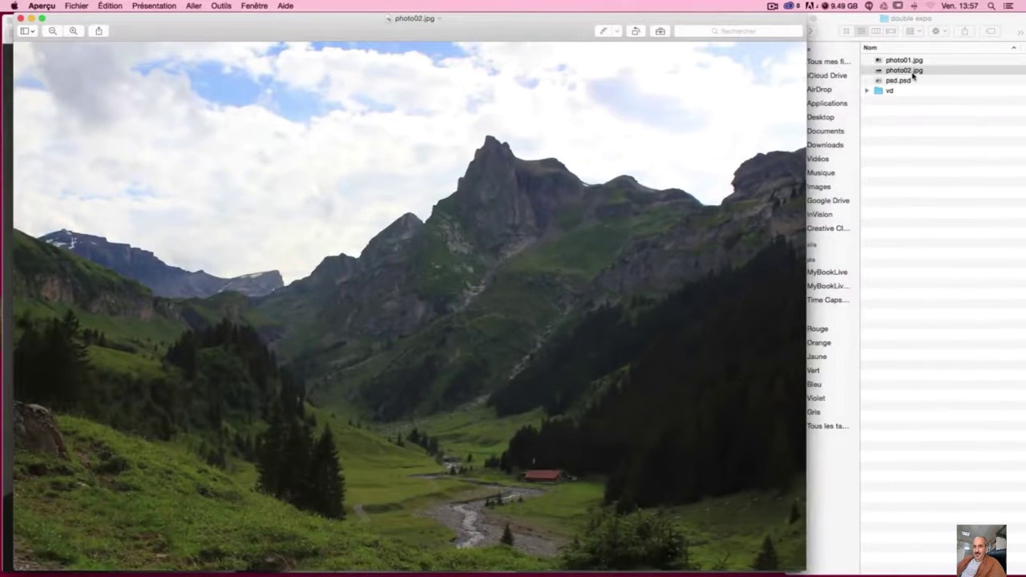
{"action": "key", "text": "super+w"}
{"action": "key", "text": "super+w"}
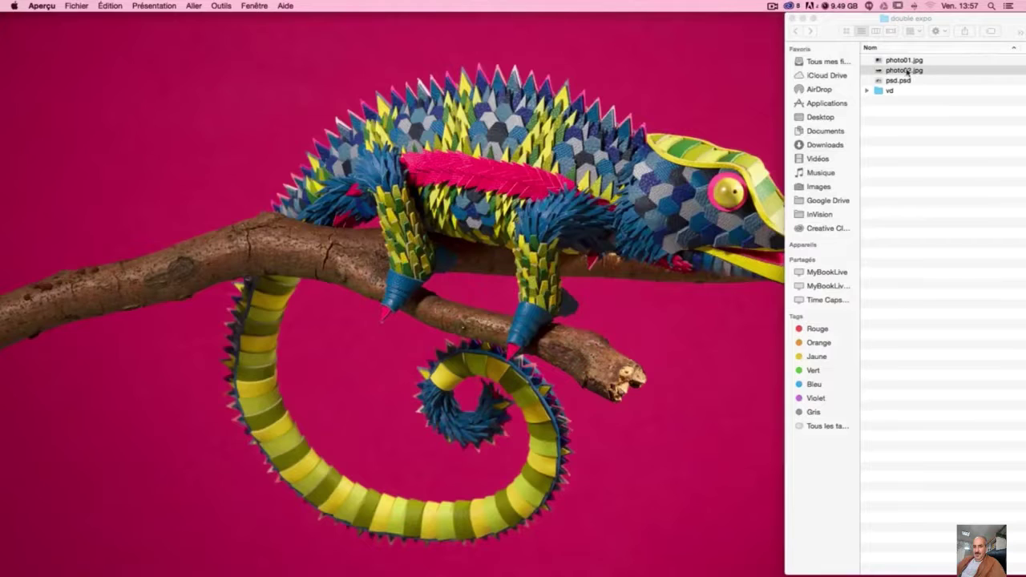
- Open photo01.jpg in Adobe Photoshop CC 2014 via Ouvrir avec
{"action": "left_click", "coordinate": [907, 62]}
{"action": "right_click", "coordinate": [905, 62]}
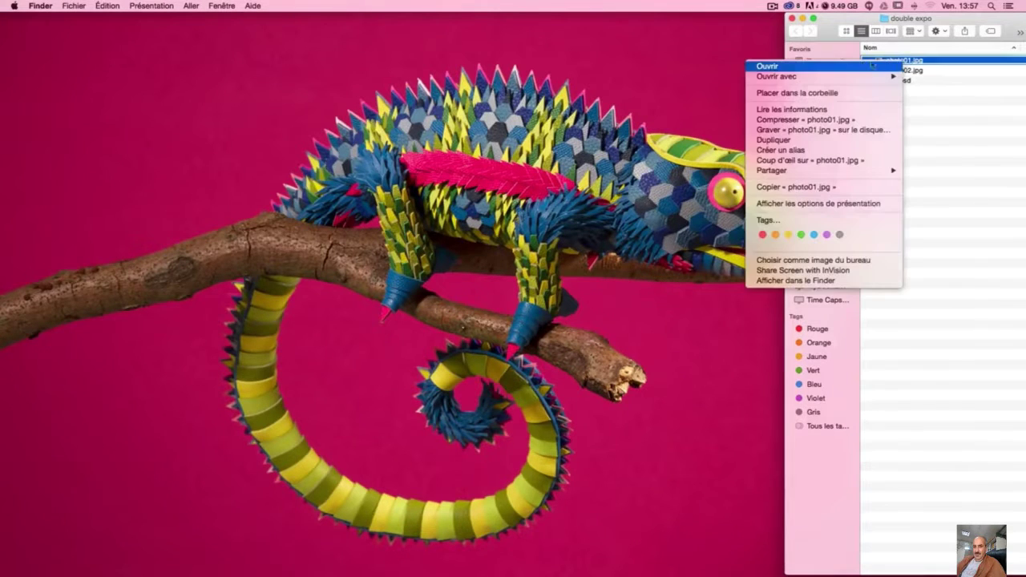
{"action": "mouse_move", "coordinate": [778, 77]}
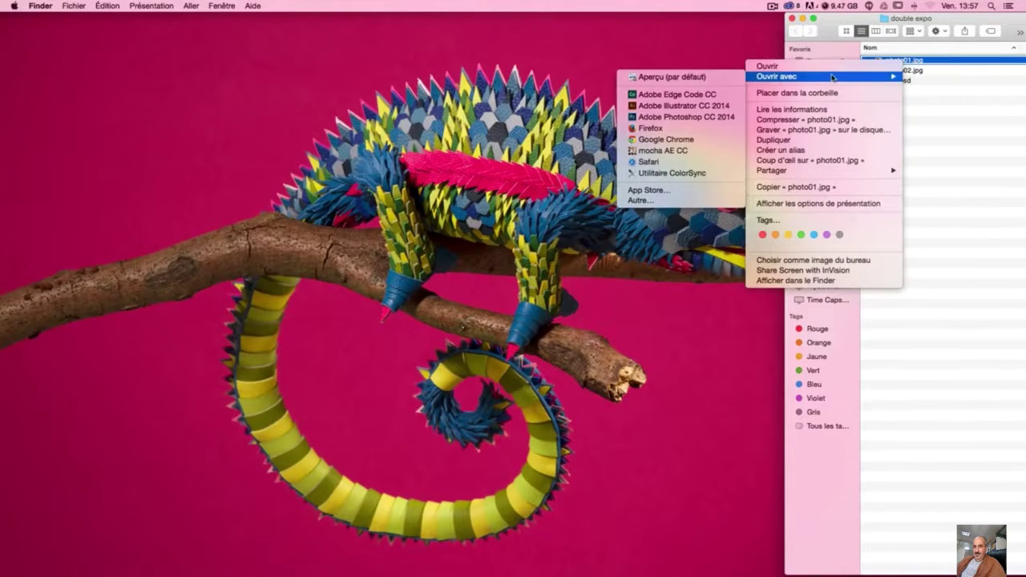
{"action": "left_click", "coordinate": [692, 119]}
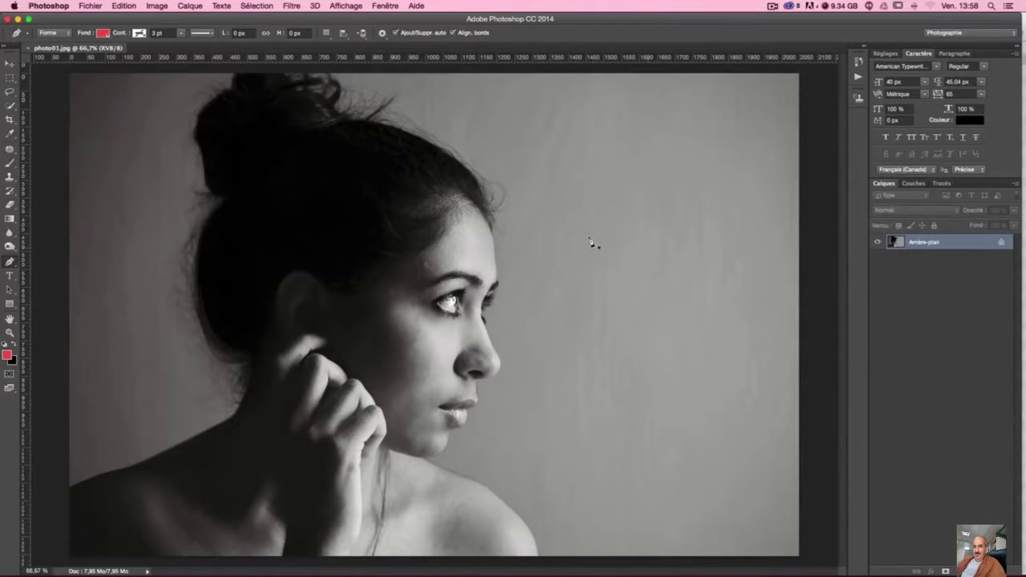
- Convert the locked Arrière-plan layer into a normal layer named Calque 0 and show the Tracés panel
{"action": "left_click", "coordinate": [8, 64]}
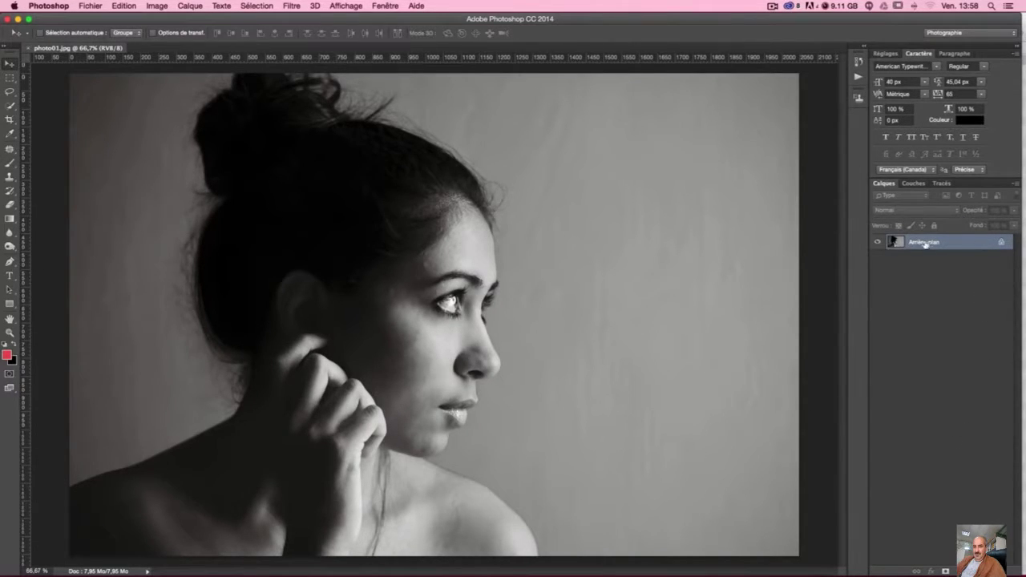
{"action": "double_click", "coordinate": [957, 242]}
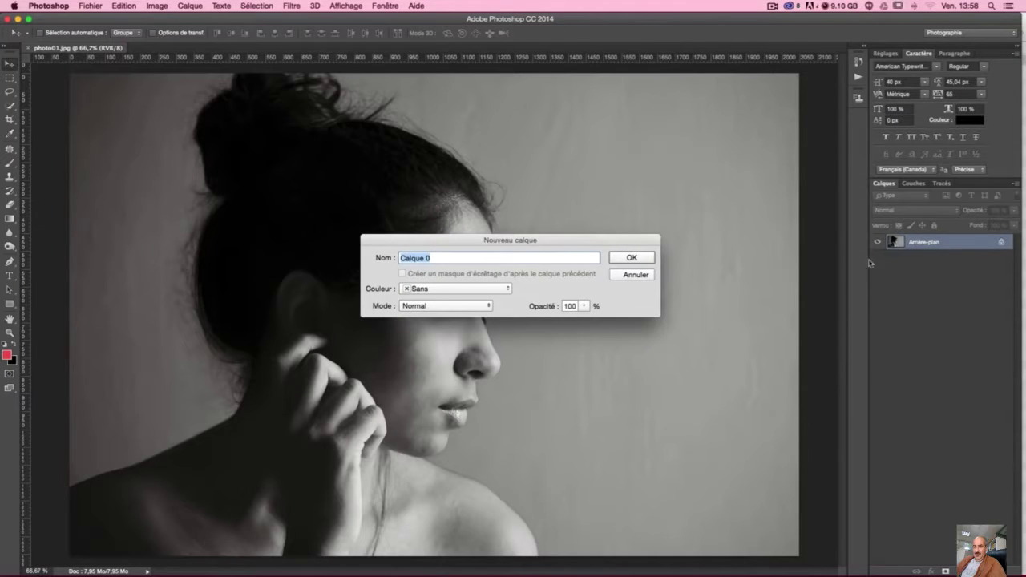
{"action": "key", "text": "Return"}
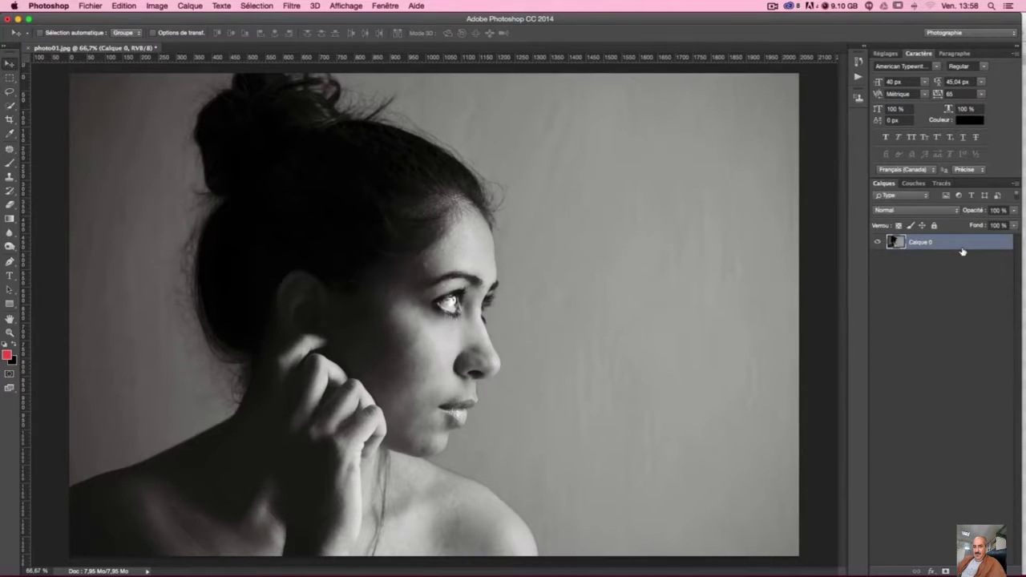
{"action": "left_click", "coordinate": [941, 184]}
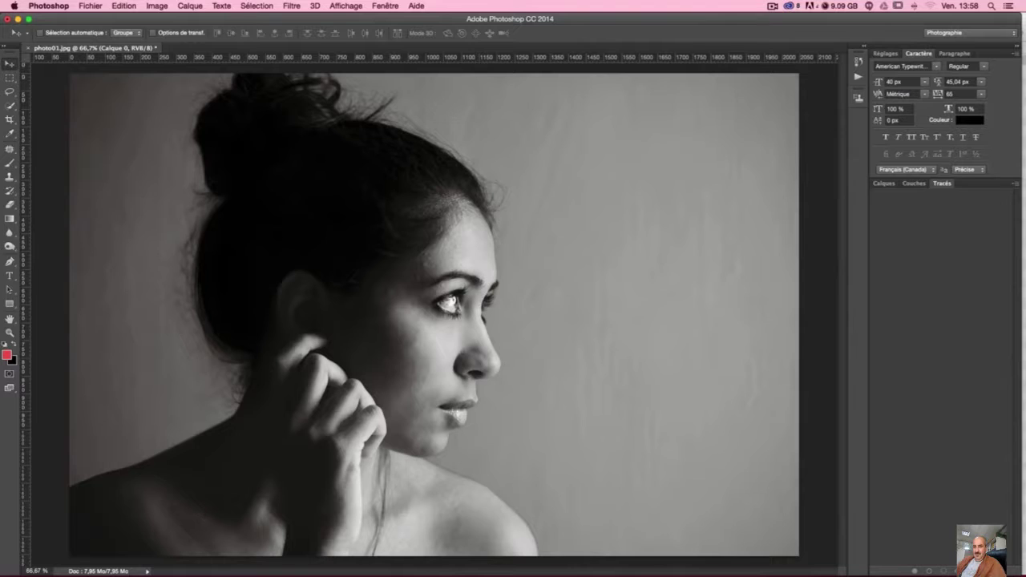
- Create the new empty path Tracé 1 and zoom to 300% on the woman's shoulder
{"action": "left_click", "coordinate": [934, 561]}
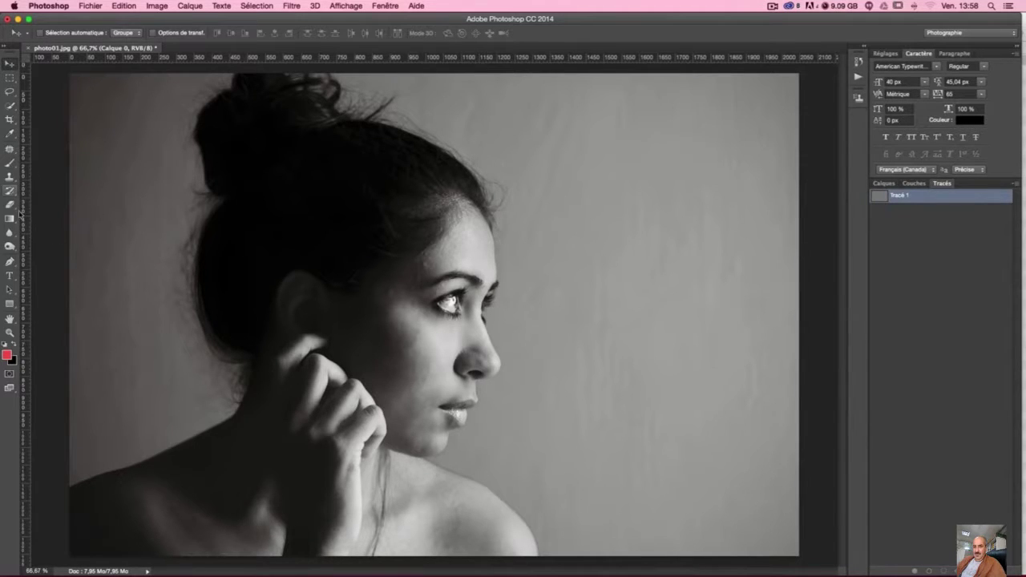
{"action": "left_click", "coordinate": [10, 261]}
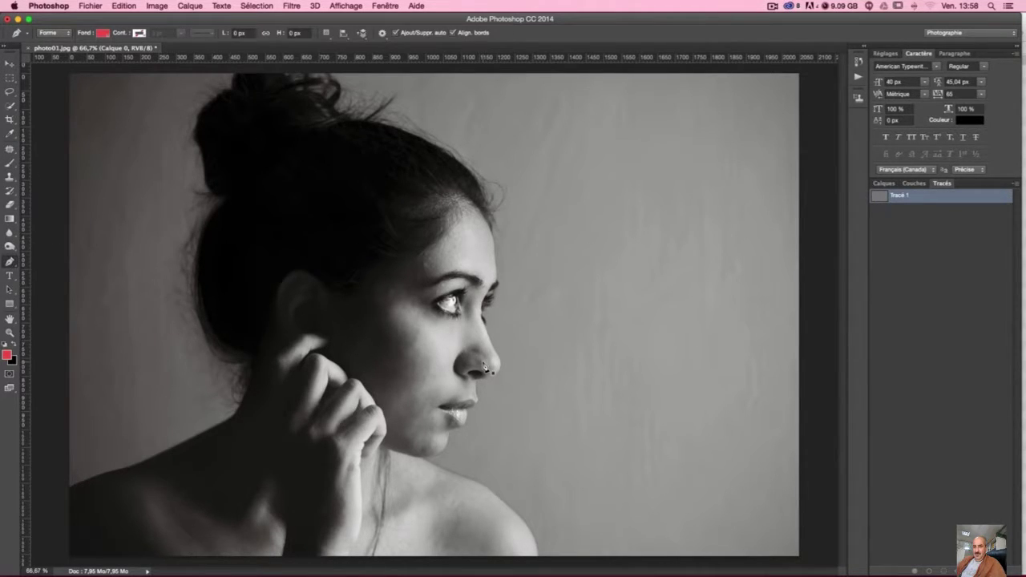
{"action": "key", "text": "ctrl+plus"}
{"action": "key", "text": "ctrl+plus"}
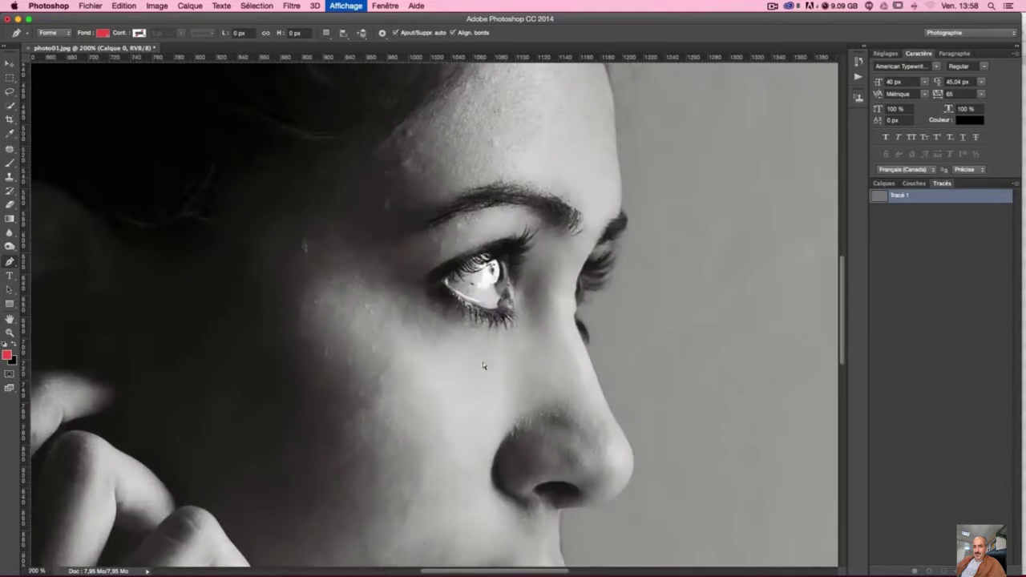
{"action": "key", "text": "ctrl+plus"}
{"action": "mouse_move", "coordinate": [497, 380]}
{"action": "left_mouse_down"}
{"action": "mouse_move", "coordinate": [658, 346]}
{"action": "mouse_move", "coordinate": [671, 245]}
{"action": "mouse_move", "coordinate": [430, 513]}
{"action": "left_mouse_up"}
{"action": "key", "text": "ctrl+r"}
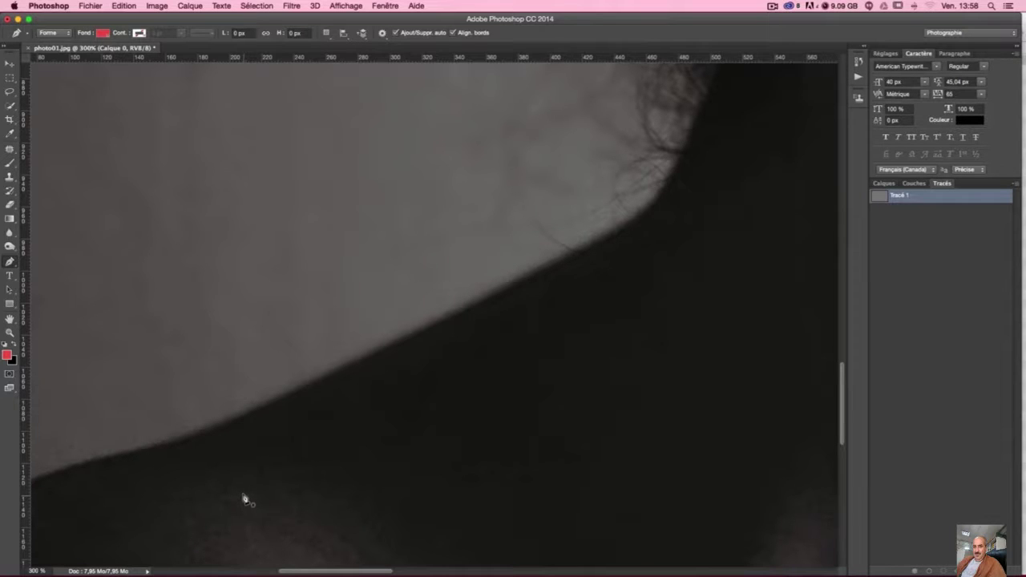
{"action": "mouse_move", "coordinate": [240, 473]}
{"action": "left_mouse_down"}
{"action": "mouse_move", "coordinate": [413, 401]}
{"action": "mouse_move", "coordinate": [614, 287]}
{"action": "mouse_move", "coordinate": [213, 309]}
{"action": "mouse_move", "coordinate": [246, 232]}
{"action": "mouse_move", "coordinate": [393, 161]}
{"action": "mouse_move", "coordinate": [392, 209]}
{"action": "mouse_move", "coordinate": [270, 243]}
{"action": "mouse_move", "coordinate": [333, 255]}
{"action": "left_mouse_up"}
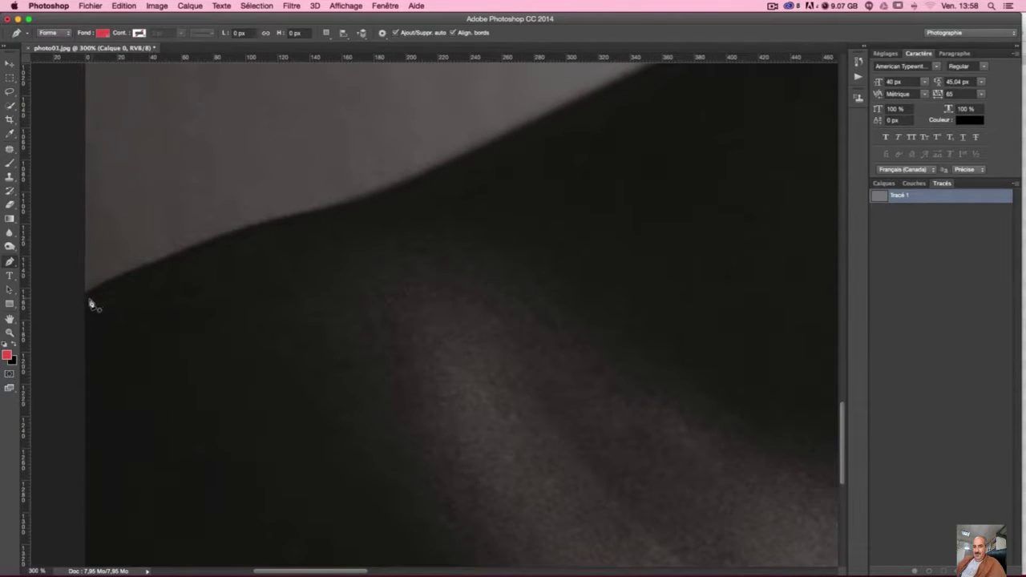
- Discard the accidental shape layer started at the shoulder and reselect Tracé 1
{"action": "left_click", "coordinate": [83, 298]}
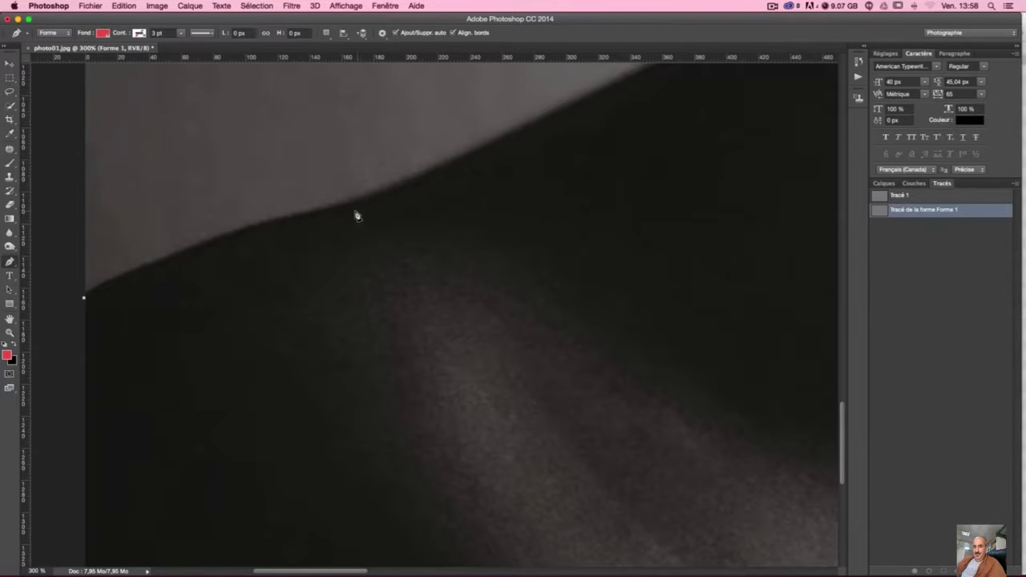
{"action": "left_click_drag", "start_coordinate": [325, 216], "coordinate": [434, 198]}
{"action": "key", "text": "ctrl+z"}
{"action": "key", "text": "ctrl+z"}
{"action": "left_click", "coordinate": [917, 231]}
{"action": "left_click", "coordinate": [907, 197]}
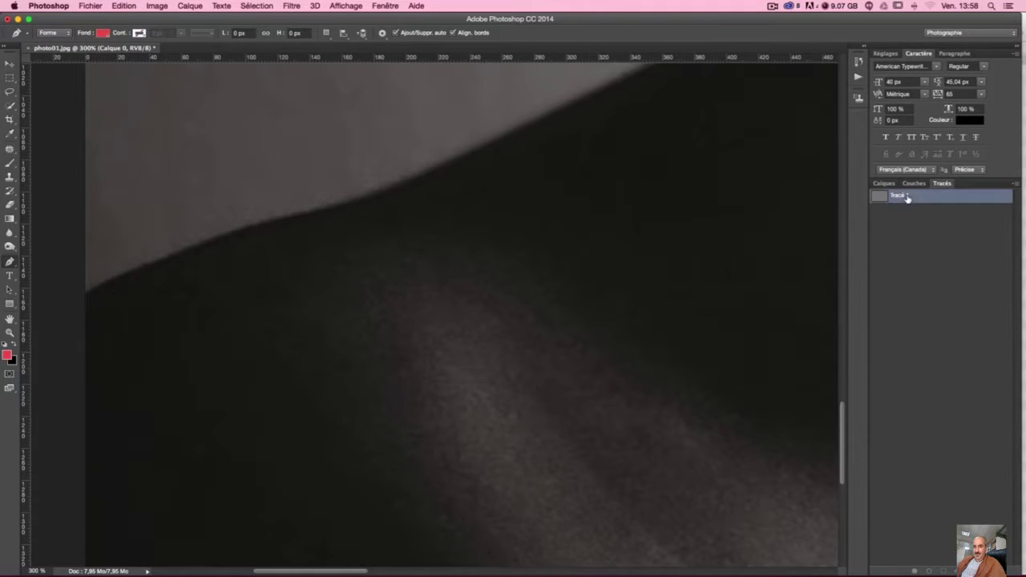
- Set the Pen to plain path mode and place curved anchors along the shoulder edge on Tracé 1
{"action": "left_click", "coordinate": [9, 375]}
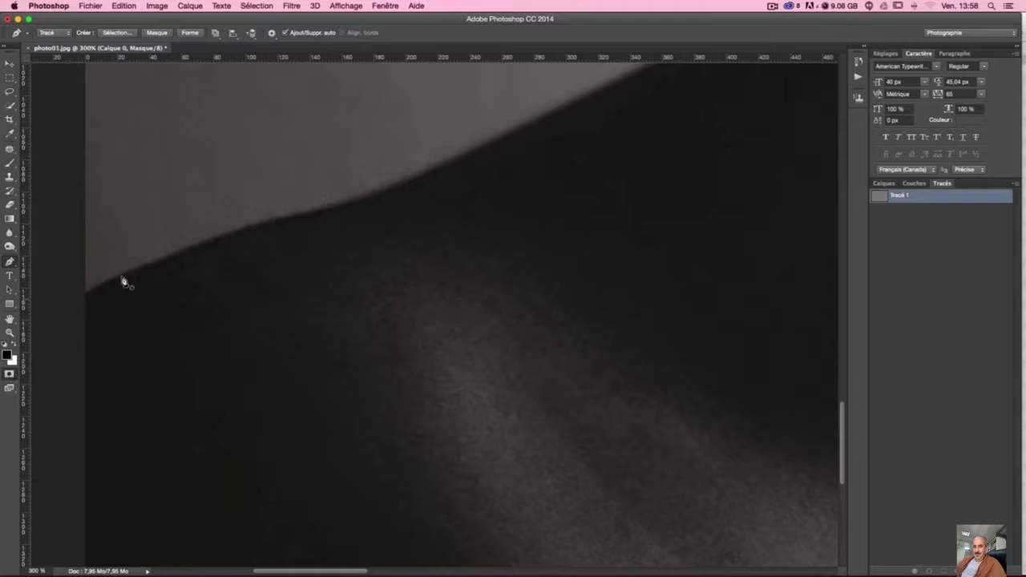
{"action": "left_click", "coordinate": [894, 257]}
{"action": "left_click", "coordinate": [895, 199]}
{"action": "left_click", "coordinate": [86, 296]}
{"action": "left_click_drag", "start_coordinate": [285, 220], "coordinate": [369, 200]}
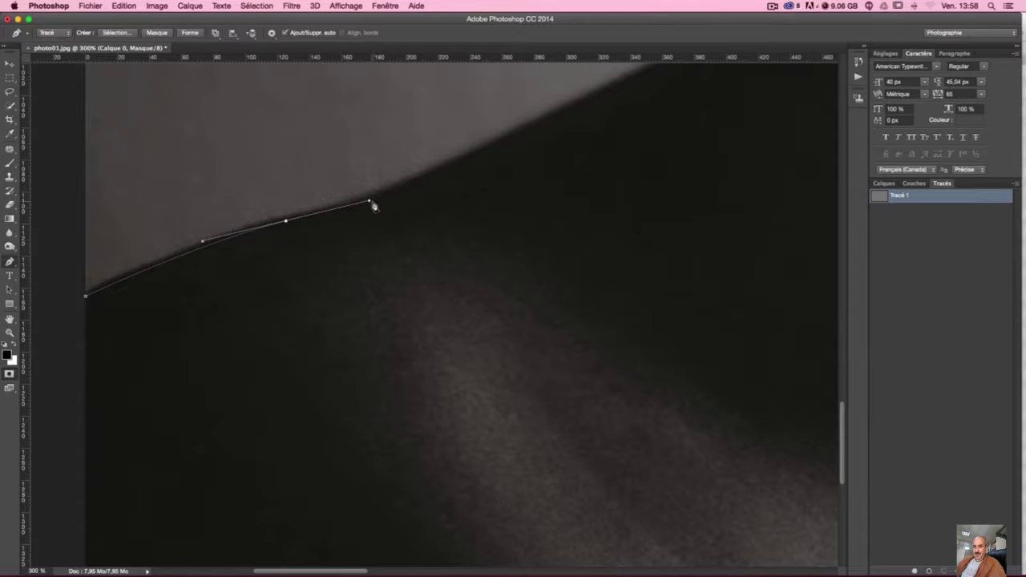
{"action": "left_click_drag", "start_coordinate": [472, 232], "coordinate": [472, 296]}
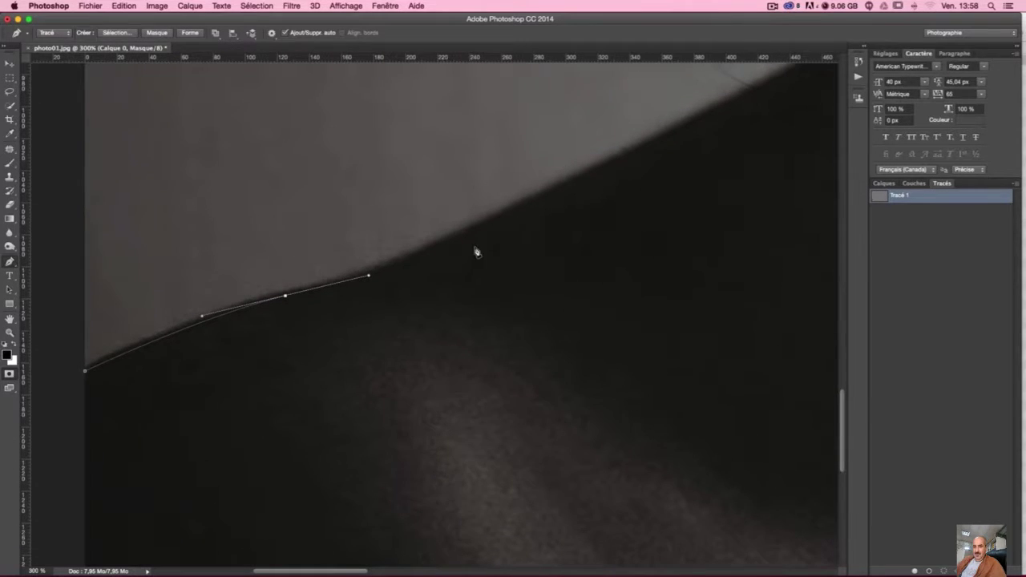
{"action": "left_click", "coordinate": [507, 218]}
{"action": "key", "text": "ctrl+z"}
{"action": "left_click_drag", "start_coordinate": [475, 231], "coordinate": [575, 187]}
- Continue the outline up the back of the neck into the hair near the ear
{"action": "left_click_drag", "start_coordinate": [705, 204], "coordinate": [408, 323]}
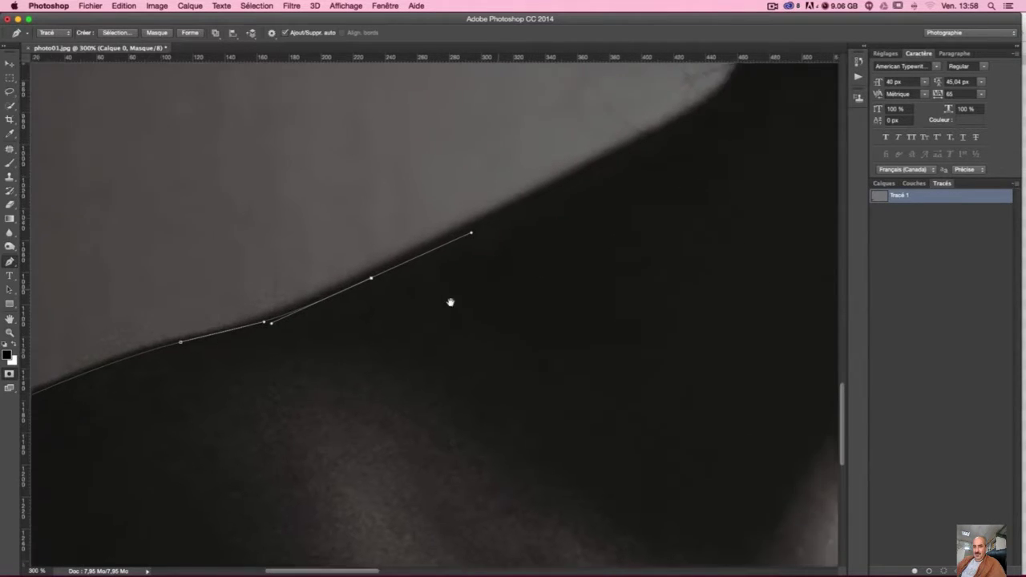
{"action": "left_click", "coordinate": [499, 188]}
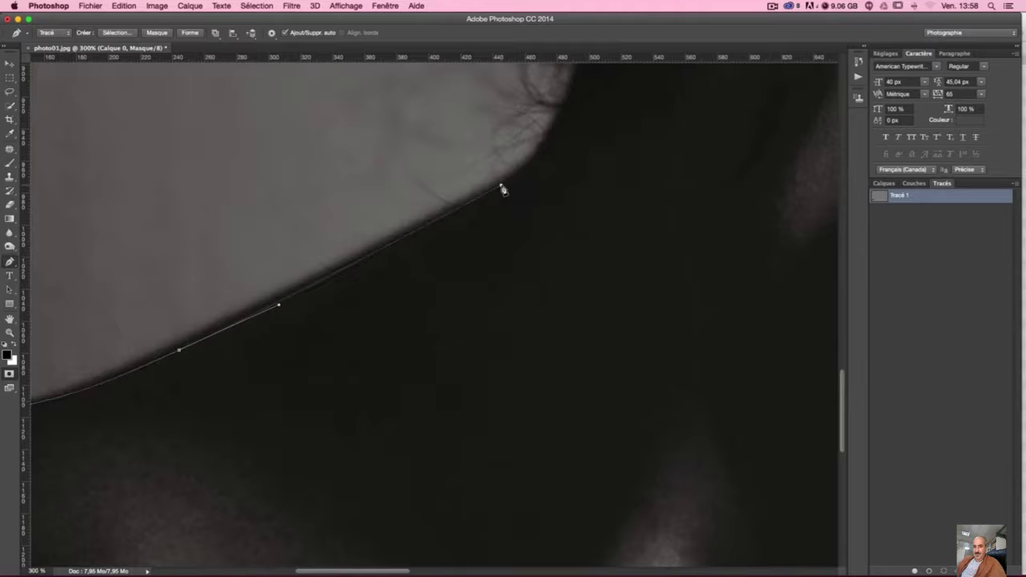
{"action": "left_click_drag", "start_coordinate": [513, 254], "coordinate": [415, 423]}
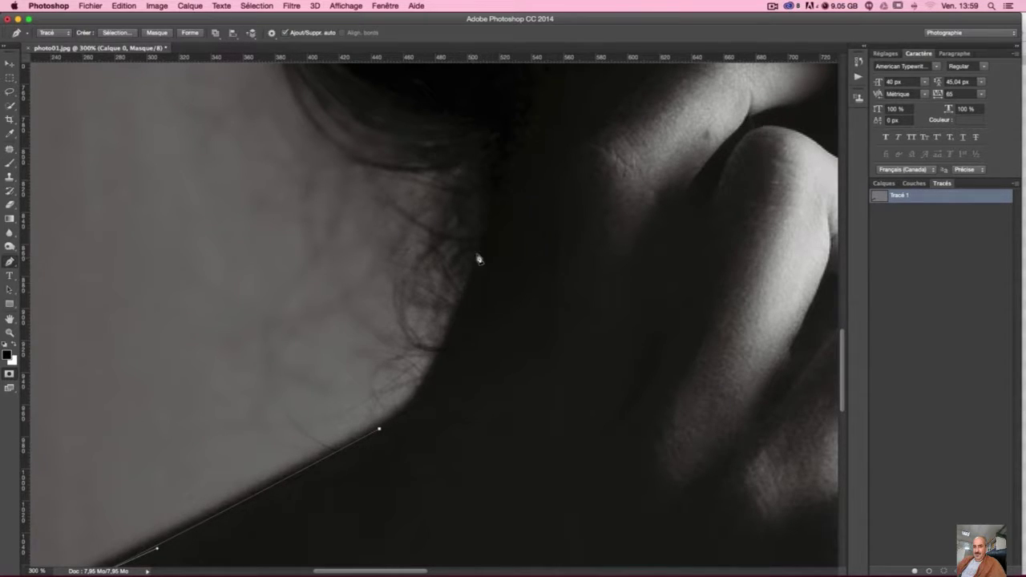
{"action": "mouse_move", "coordinate": [486, 239]}
{"action": "left_mouse_down"}
{"action": "mouse_move", "coordinate": [511, 93]}
{"action": "mouse_move", "coordinate": [529, 75]}
{"action": "left_mouse_up"}
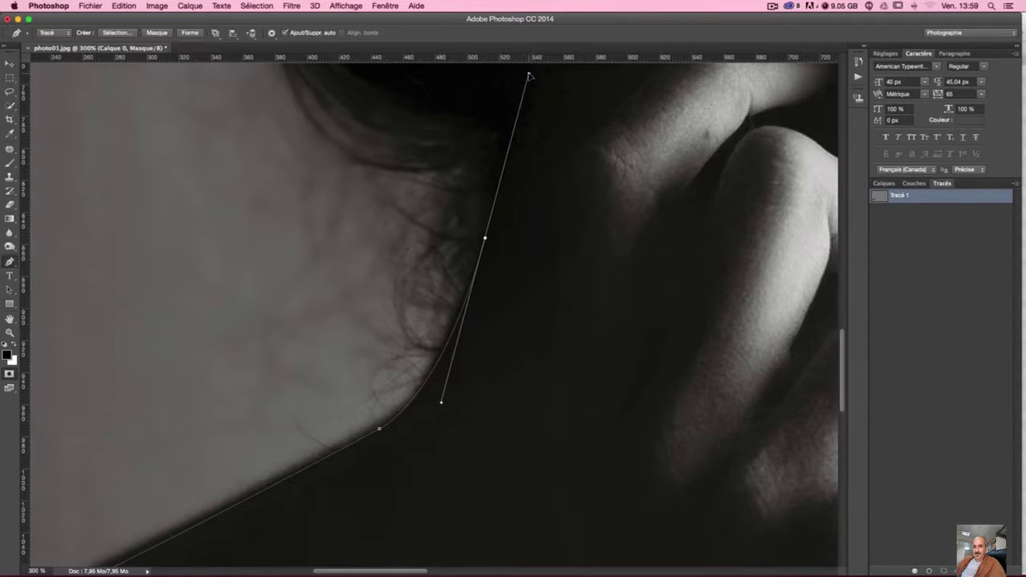
{"action": "scroll", "coordinate": [515, 353], "scroll_direction": "up", "scroll_amount": 2}
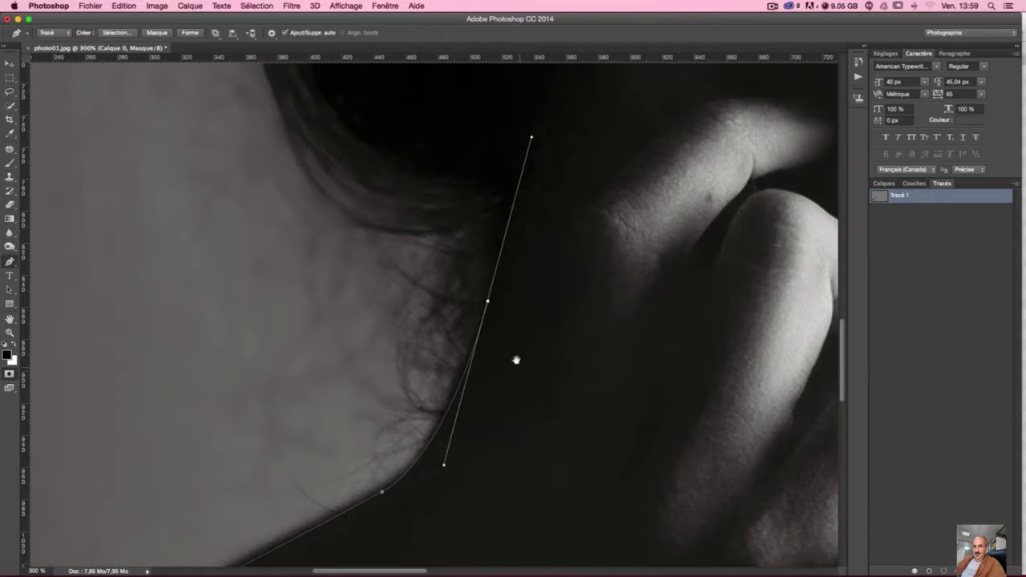
{"action": "scroll", "coordinate": [515, 367], "scroll_direction": "up", "scroll_amount": 3}
{"action": "left_click", "coordinate": [486, 410], "text": "alt"}
{"action": "left_click_drag", "start_coordinate": [500, 299], "coordinate": [496, 270]}
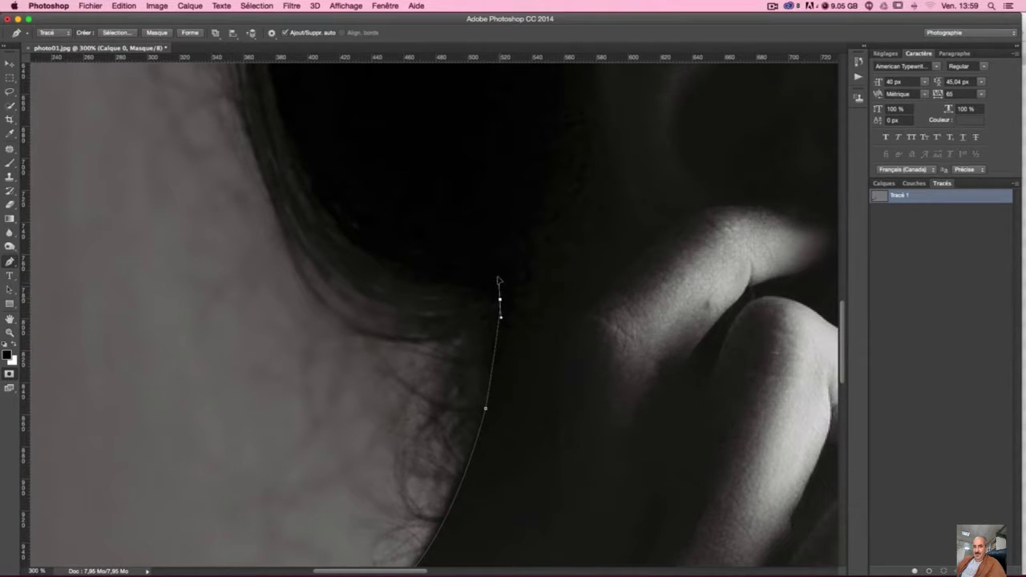
{"action": "mouse_move", "coordinate": [495, 298]}
{"action": "left_mouse_down"}
{"action": "mouse_move", "coordinate": [537, 518]}
{"action": "mouse_move", "coordinate": [518, 515]}
{"action": "left_mouse_up"}
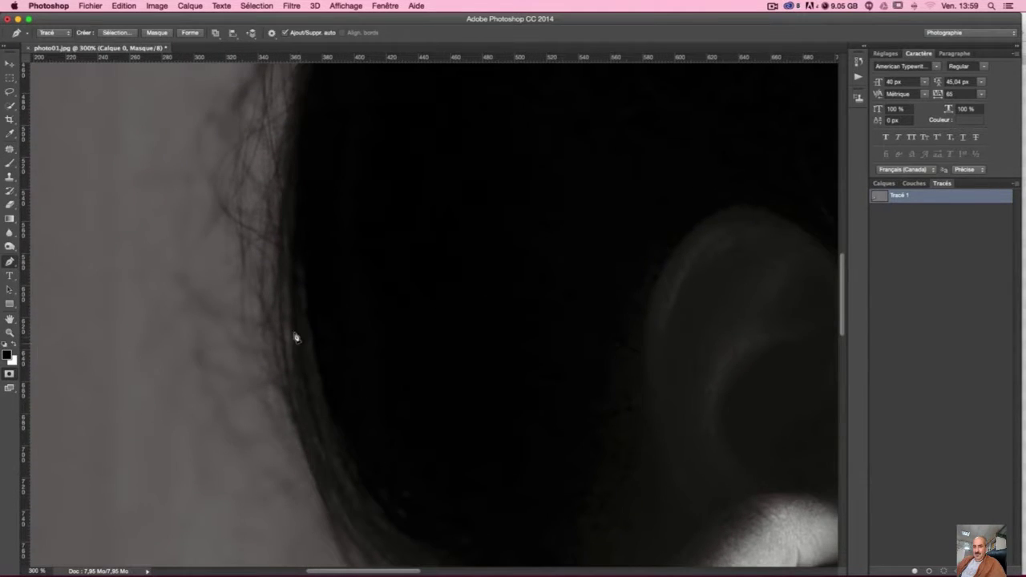
- Add curved anchors up the hair edge, around the stray tuft, ending in a corner point
{"action": "mouse_move", "coordinate": [296, 323]}
{"action": "left_mouse_down"}
{"action": "mouse_move", "coordinate": [301, 88]}
{"action": "mouse_move", "coordinate": [281, 74]}
{"action": "left_mouse_up"}
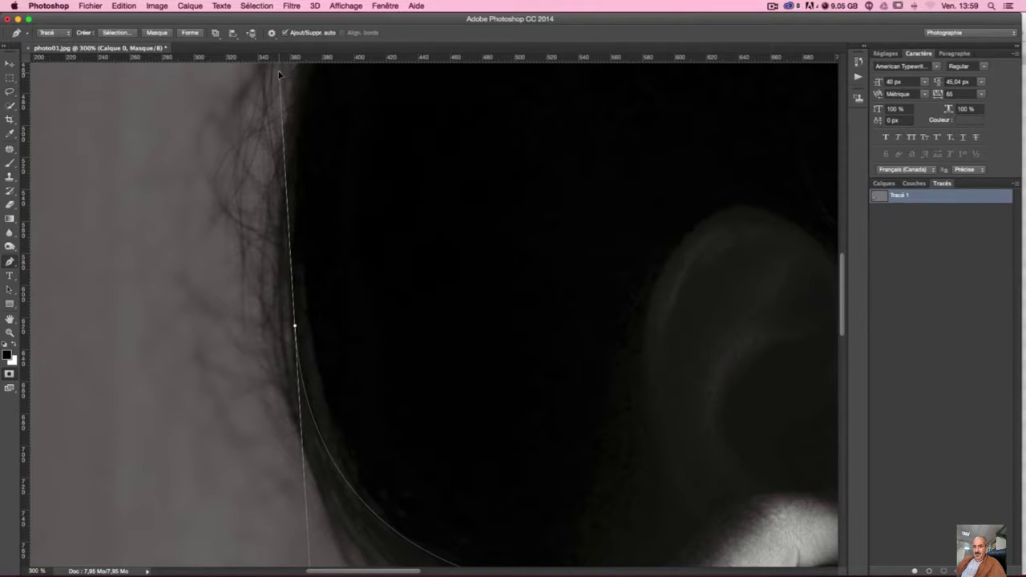
{"action": "scroll", "coordinate": [490, 389], "scroll_direction": "down", "scroll_amount": 3}
{"action": "scroll", "coordinate": [490, 389], "scroll_direction": "down", "scroll_amount": 1}
{"action": "scroll", "coordinate": [490, 389], "scroll_direction": "up", "scroll_amount": 5}
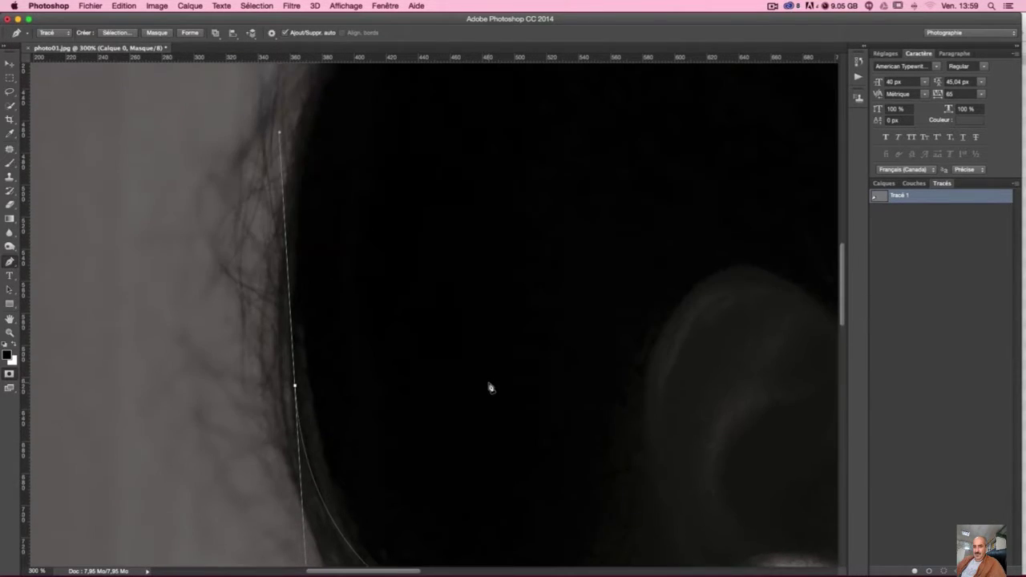
{"action": "scroll", "coordinate": [491, 389], "scroll_direction": "up", "scroll_amount": 2}
{"action": "scroll", "coordinate": [491, 389], "scroll_direction": "down", "scroll_amount": 1}
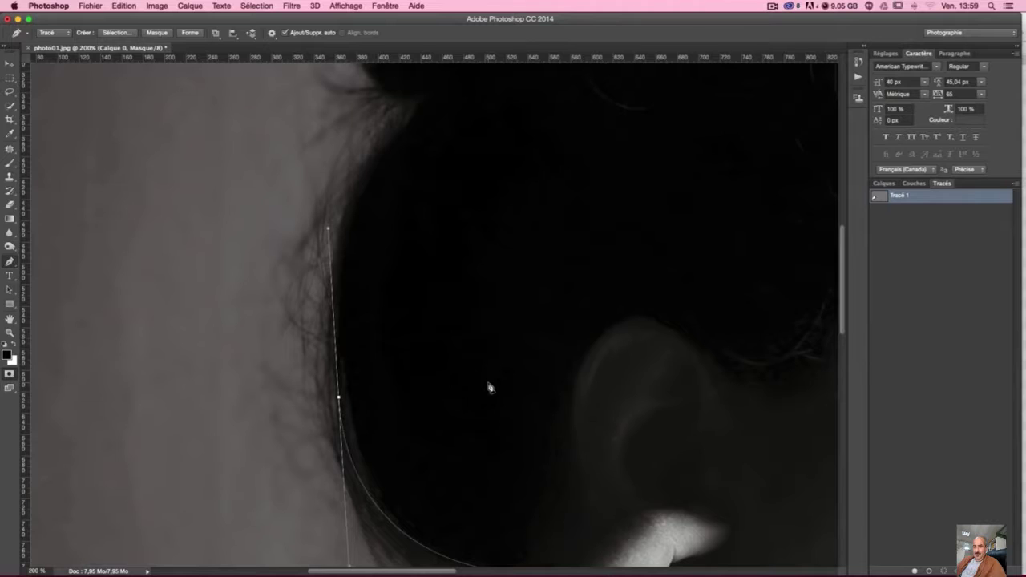
{"action": "scroll", "coordinate": [413, 393], "scroll_direction": "up", "scroll_amount": 4}
{"action": "scroll", "coordinate": [413, 392], "scroll_direction": "right", "scroll_amount": 1}
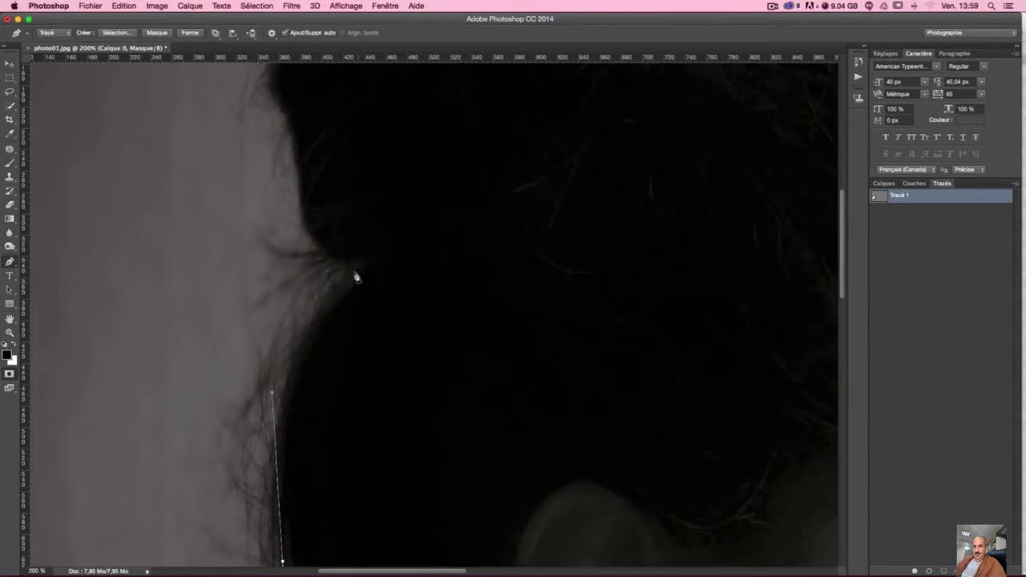
{"action": "left_click_drag", "start_coordinate": [369, 265], "coordinate": [448, 189]}
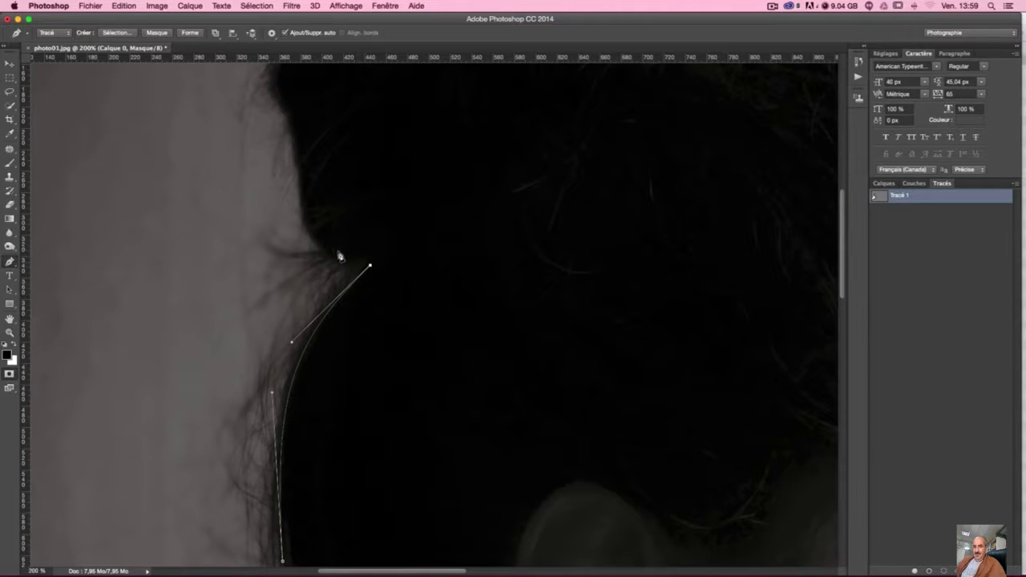
{"action": "left_click_drag", "start_coordinate": [314, 233], "coordinate": [295, 192]}
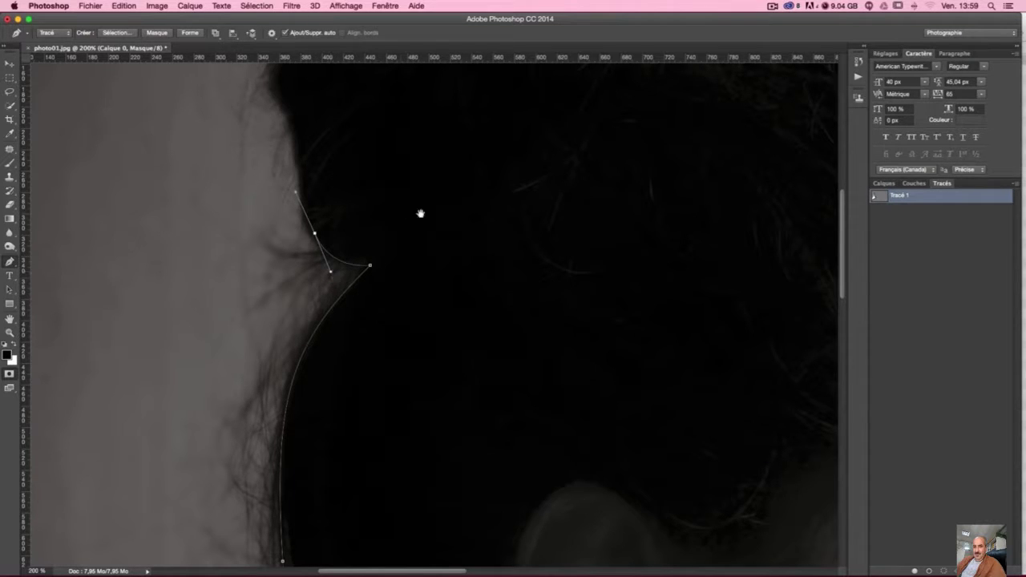
{"action": "scroll", "coordinate": [507, 353], "scroll_direction": "up", "scroll_amount": 5}
{"action": "scroll", "coordinate": [507, 353], "scroll_direction": "left", "scroll_amount": 3}
{"action": "left_click_drag", "start_coordinate": [385, 366], "coordinate": [389, 360]}
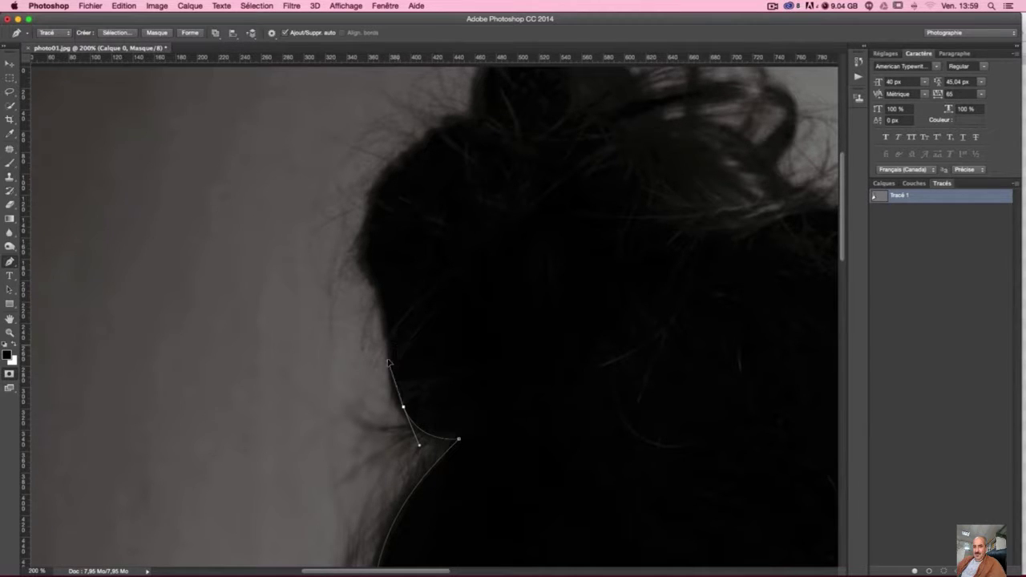
{"action": "left_click", "coordinate": [403, 407], "text": "alt"}
- Trace further up the hair edge with a series of corner anchors
{"action": "left_click_drag", "start_coordinate": [381, 296], "coordinate": [372, 241]}
{"action": "key", "text": "ctrl+z"}
{"action": "left_click_drag", "start_coordinate": [389, 344], "coordinate": [387, 287]}
{"action": "left_click", "coordinate": [391, 345], "text": "alt"}
{"action": "left_click_drag", "start_coordinate": [379, 291], "coordinate": [378, 270]}
{"action": "left_click", "coordinate": [379, 290], "text": "alt"}
{"action": "mouse_move", "coordinate": [367, 230]}
{"action": "left_mouse_down"}
{"action": "mouse_move", "coordinate": [373, 193]}
{"action": "mouse_move", "coordinate": [334, 337]}
{"action": "left_mouse_up"}
{"action": "left_click", "coordinate": [335, 334], "text": "alt"}
- Outline the hair bun over its top to where it meets the head
{"action": "left_click_drag", "start_coordinate": [438, 229], "coordinate": [534, 202]}
{"action": "left_click", "coordinate": [438, 228], "text": "alt"}
{"action": "left_click_drag", "start_coordinate": [468, 165], "coordinate": [500, 150]}
{"action": "left_click", "coordinate": [589, 166]}
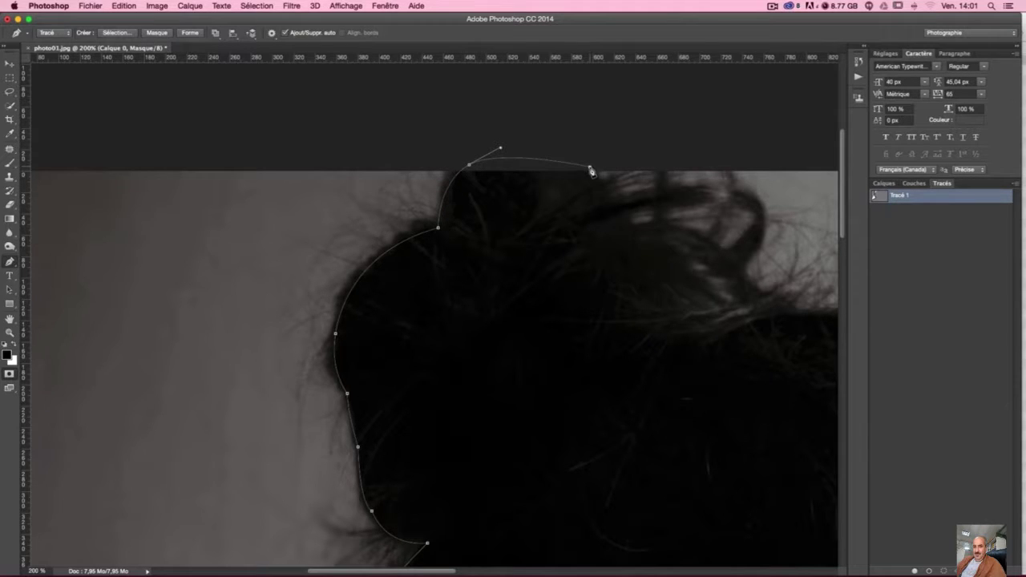
{"action": "left_click_drag", "start_coordinate": [630, 224], "coordinate": [630, 242]}
{"action": "mouse_move", "coordinate": [767, 327]}
{"action": "left_mouse_down"}
{"action": "mouse_move", "coordinate": [505, 254]}
{"action": "mouse_move", "coordinate": [604, 295]}
{"action": "left_mouse_up"}
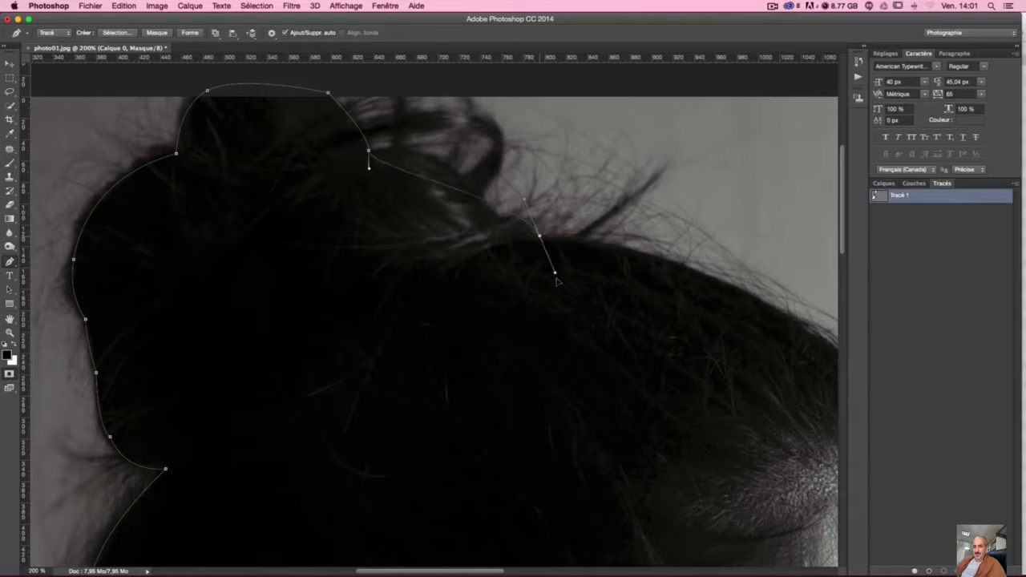
{"action": "key", "text": "super+z"}
{"action": "left_click_drag", "start_coordinate": [495, 207], "coordinate": [556, 275]}
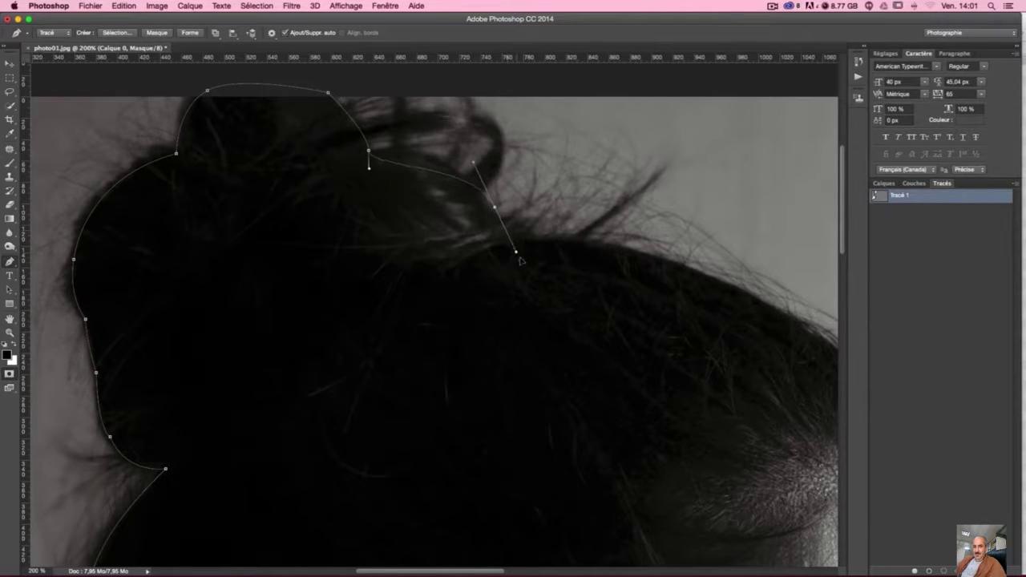
{"action": "key", "text": "super+z"}
{"action": "left_click_drag", "start_coordinate": [480, 200], "coordinate": [506, 266]}
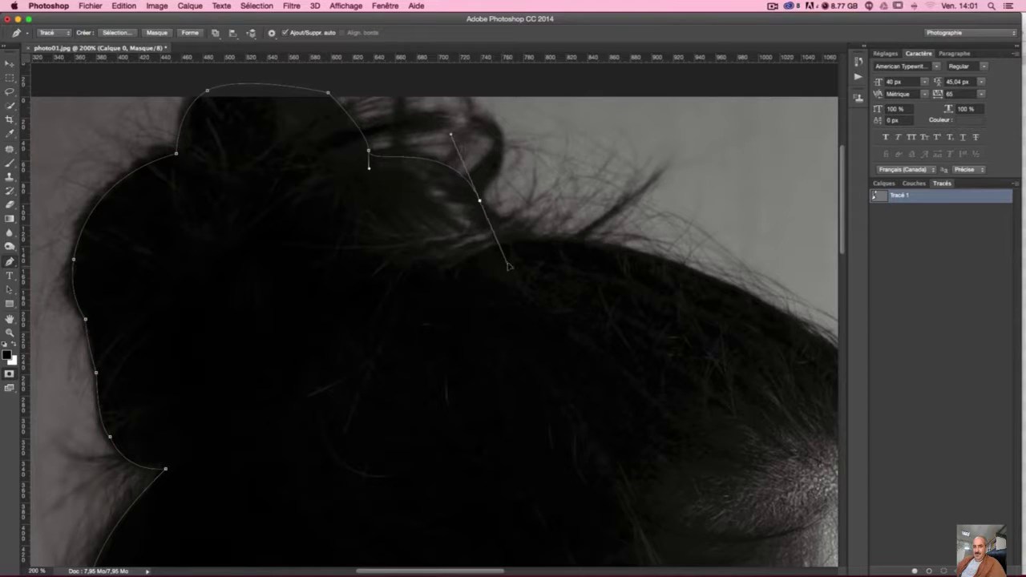
{"action": "left_click", "coordinate": [480, 201], "text": "alt"}
{"action": "left_click_drag", "start_coordinate": [535, 237], "coordinate": [544, 251]}
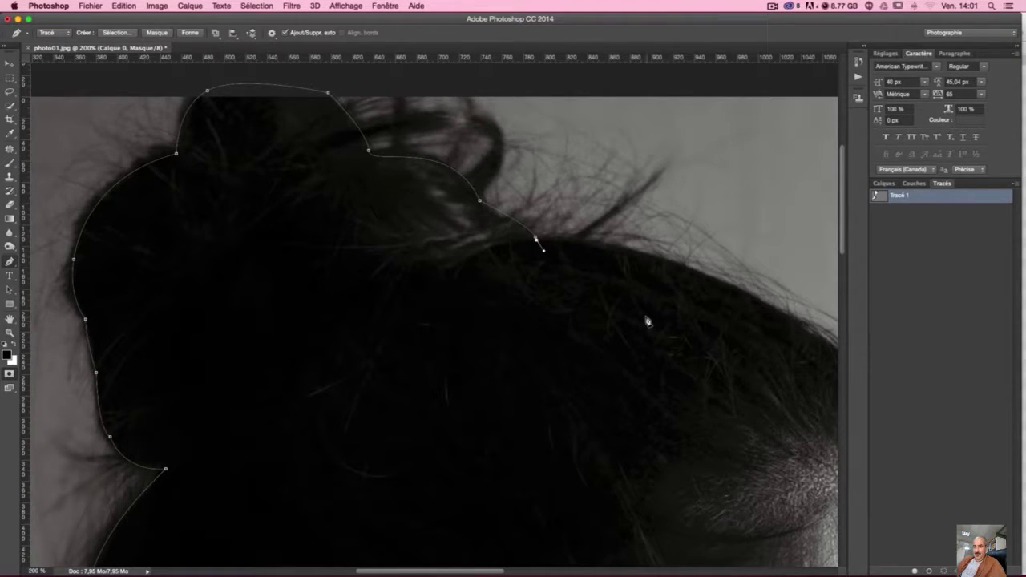
- Carry the path across the top of the head toward the forehead, ending with a corner anchor
{"action": "left_click_drag", "start_coordinate": [513, 291], "coordinate": [219, 232]}
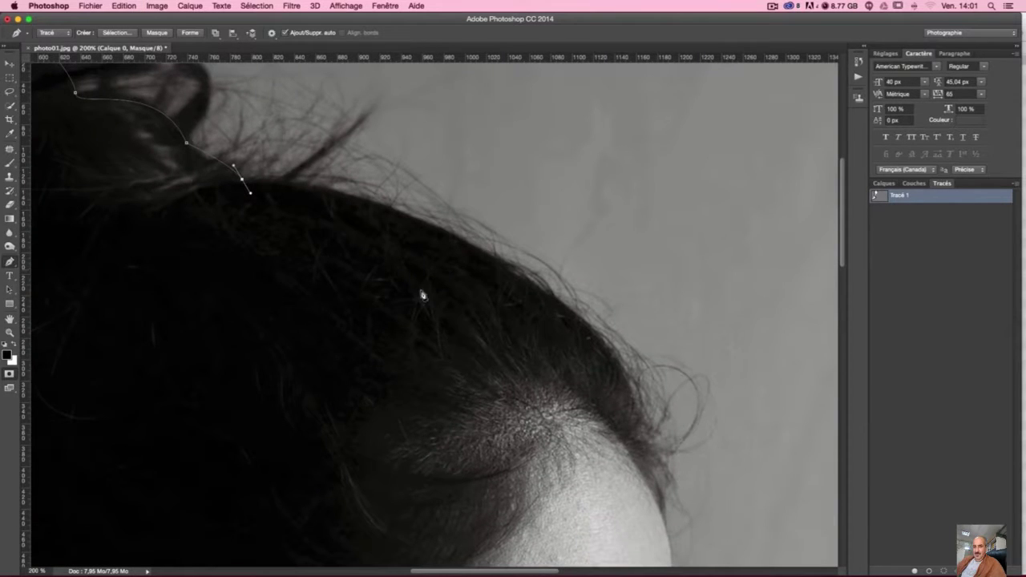
{"action": "key", "text": "super+minus"}
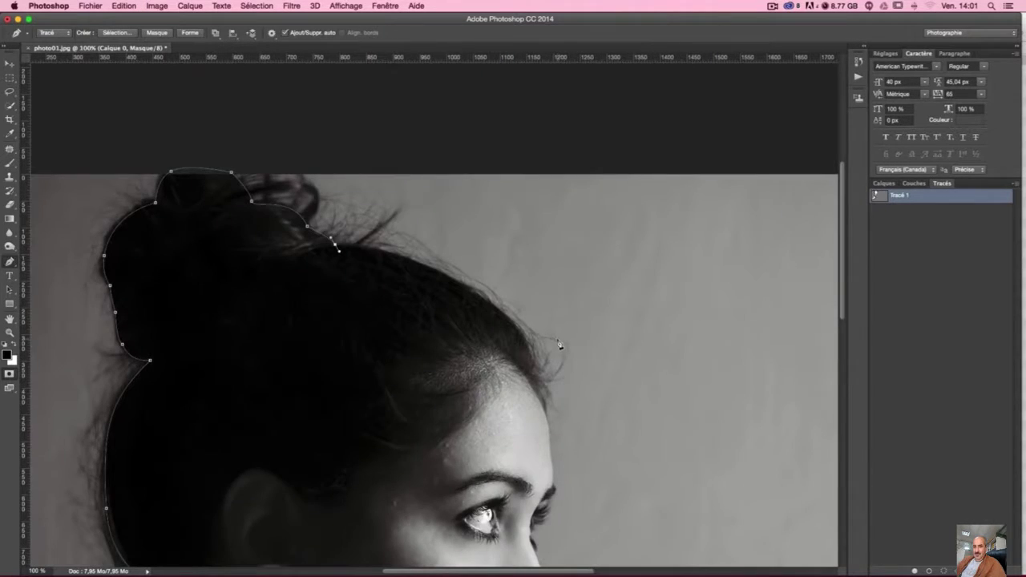
{"action": "mouse_move", "coordinate": [532, 358]}
{"action": "left_mouse_down"}
{"action": "mouse_move", "coordinate": [572, 443]}
{"action": "mouse_move", "coordinate": [612, 487]}
{"action": "left_mouse_up"}
{"action": "key", "text": "ctrl+z"}
{"action": "left_click_drag", "start_coordinate": [478, 300], "coordinate": [519, 336]}
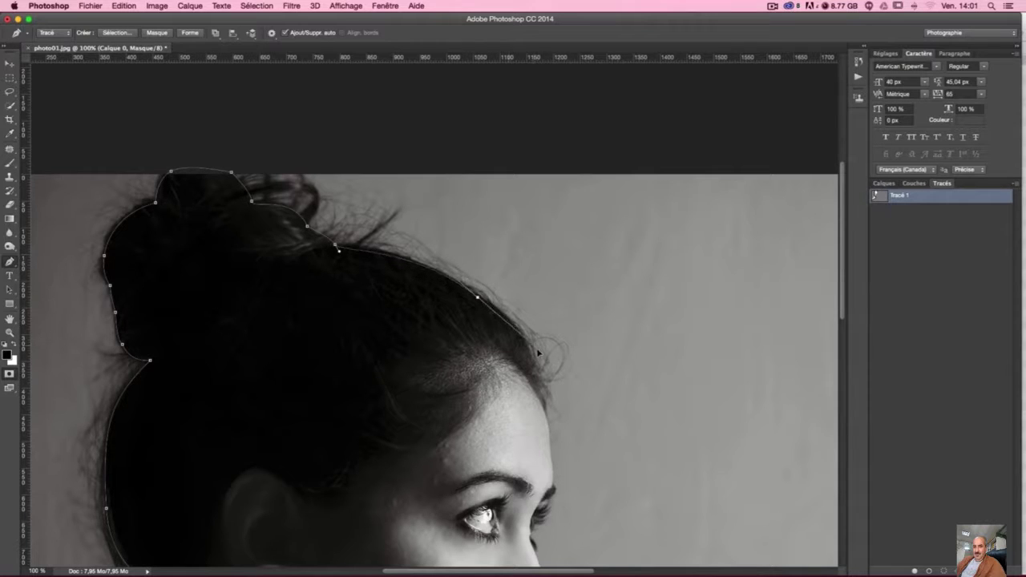
{"action": "left_click", "coordinate": [478, 297], "text": "alt"}
{"action": "left_click_drag", "start_coordinate": [487, 436], "coordinate": [467, 219]}
{"action": "key", "text": "ctrl+plus"}
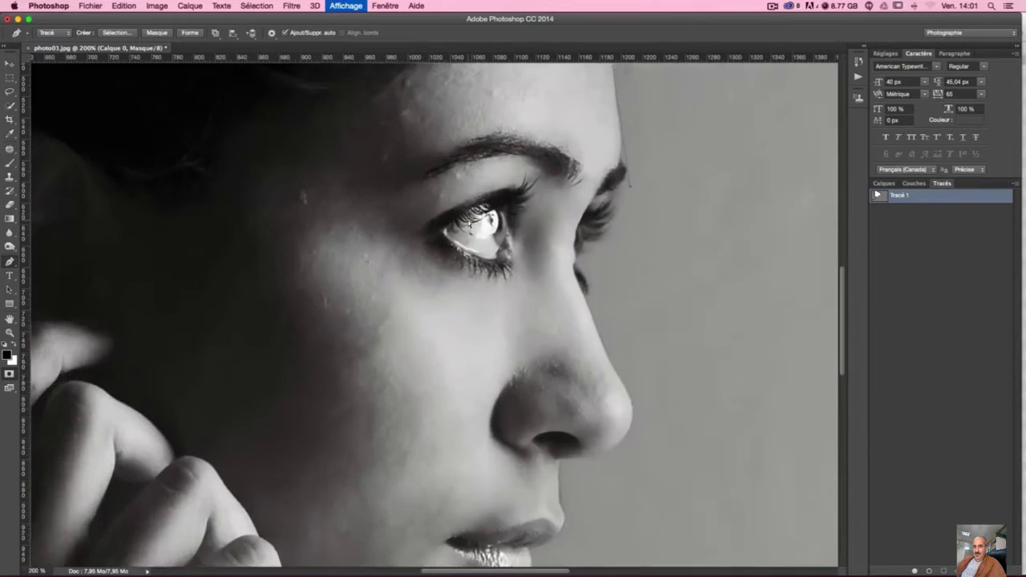
- At 300% zoom, trace down the forehead to the eyebrow with corner anchors
{"action": "key", "text": "ctrl+plus"}
{"action": "scroll", "coordinate": [305, 370], "scroll_direction": "right", "scroll_amount": 5}
{"action": "scroll", "coordinate": [305, 370], "scroll_direction": "up", "scroll_amount": 3}
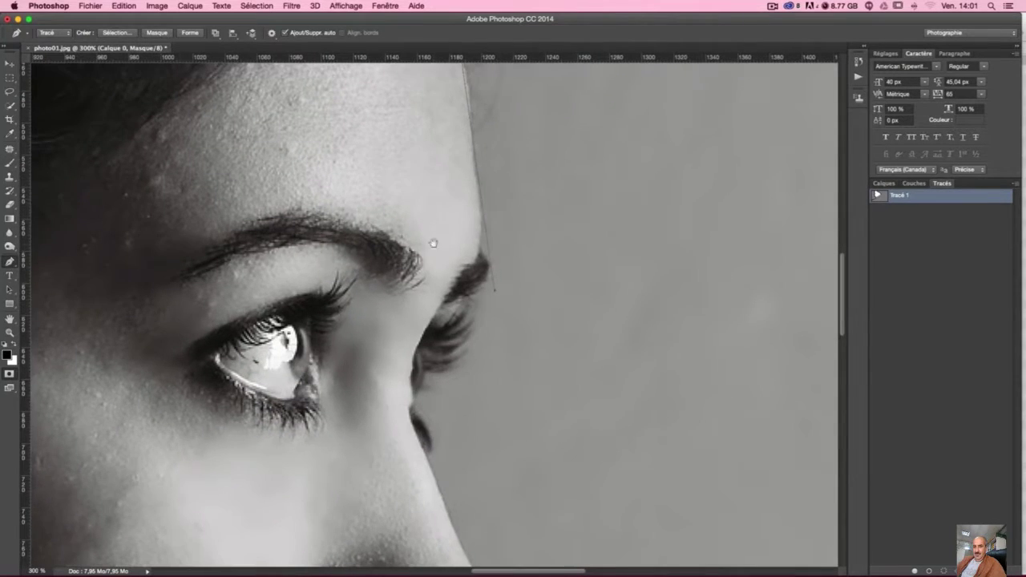
{"action": "left_click_drag", "start_coordinate": [428, 213], "coordinate": [440, 305]}
{"action": "left_click", "coordinate": [475, 143]}
{"action": "left_click", "coordinate": [485, 260]}
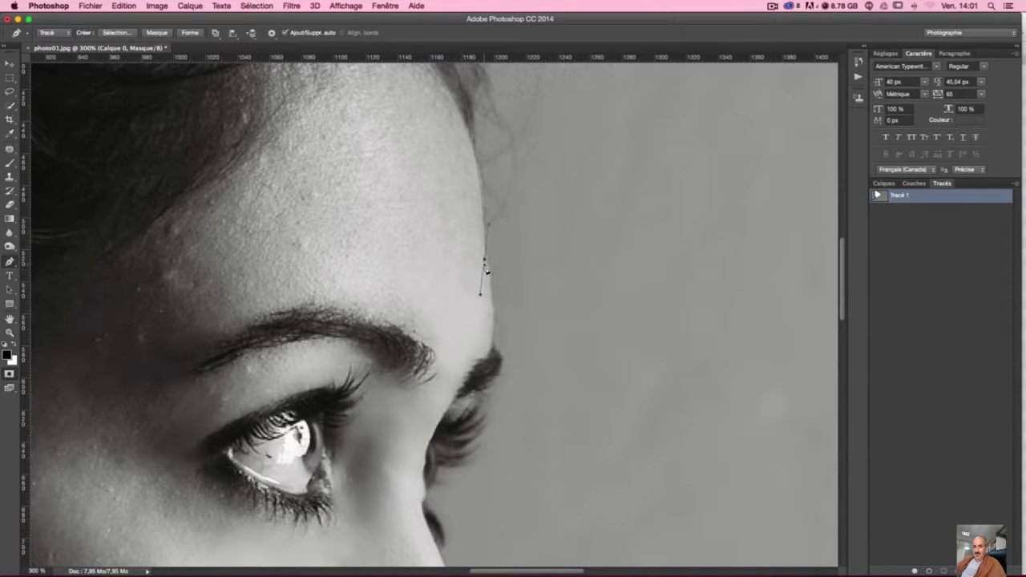
{"action": "left_click", "coordinate": [485, 260]}
{"action": "left_click", "coordinate": [489, 360]}
{"action": "left_click_drag", "start_coordinate": [492, 336], "coordinate": [483, 369]}
{"action": "left_click", "coordinate": [492, 351], "text": "alt"}
- Continue the outline over the eyelashes and down the bridge of the nose
{"action": "scroll", "coordinate": [454, 377], "scroll_direction": "down", "scroll_amount": 5}
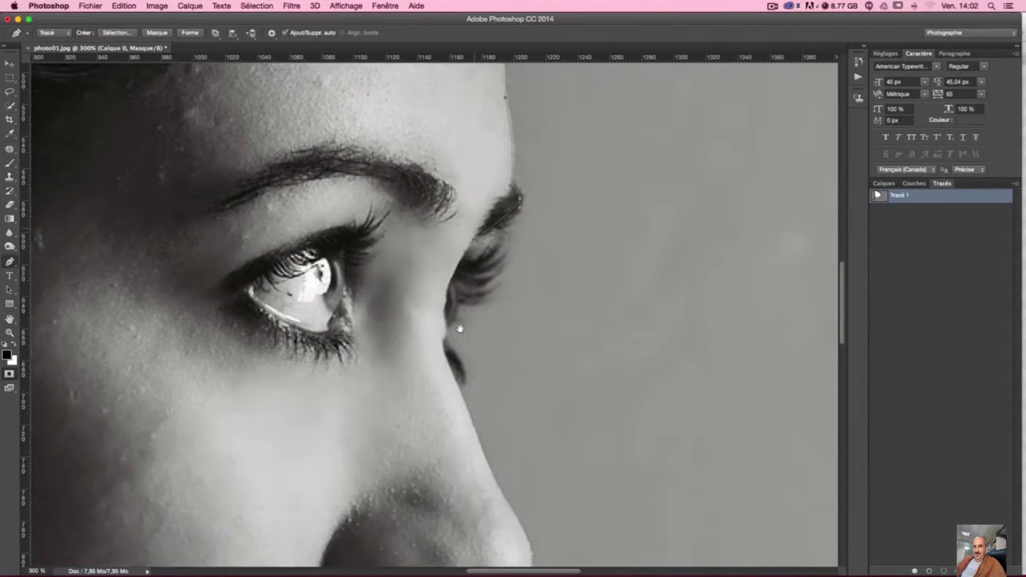
{"action": "left_click", "coordinate": [465, 256]}
{"action": "left_click_drag", "start_coordinate": [489, 248], "coordinate": [503, 230]}
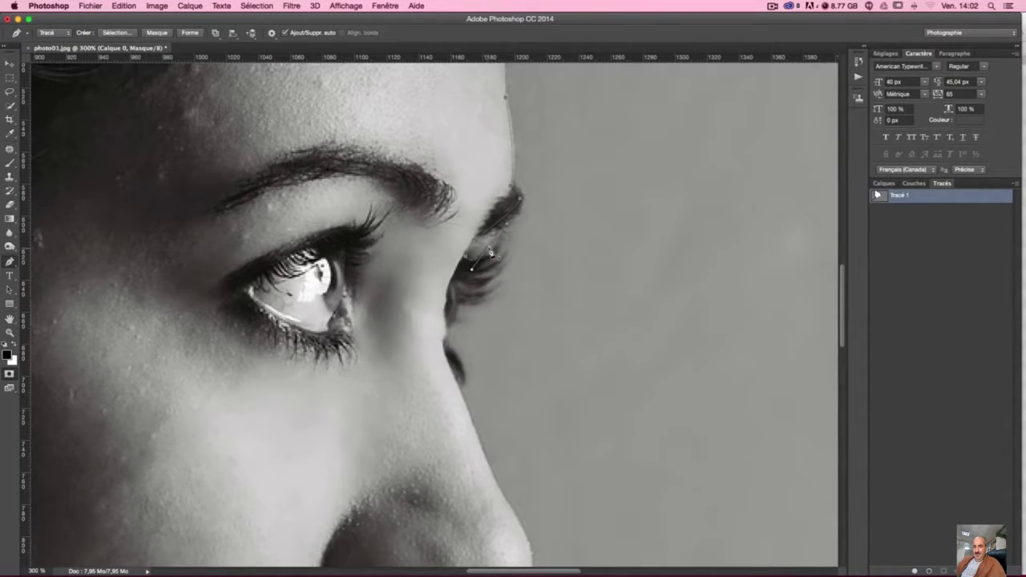
{"action": "left_click_drag", "start_coordinate": [485, 266], "coordinate": [463, 278]}
{"action": "left_click_drag", "start_coordinate": [453, 307], "coordinate": [442, 306]}
{"action": "left_click", "coordinate": [445, 345]}
{"action": "scroll", "coordinate": [460, 235], "scroll_direction": "down", "scroll_amount": 5}
{"action": "scroll", "coordinate": [461, 237], "scroll_direction": "down", "scroll_amount": 2}
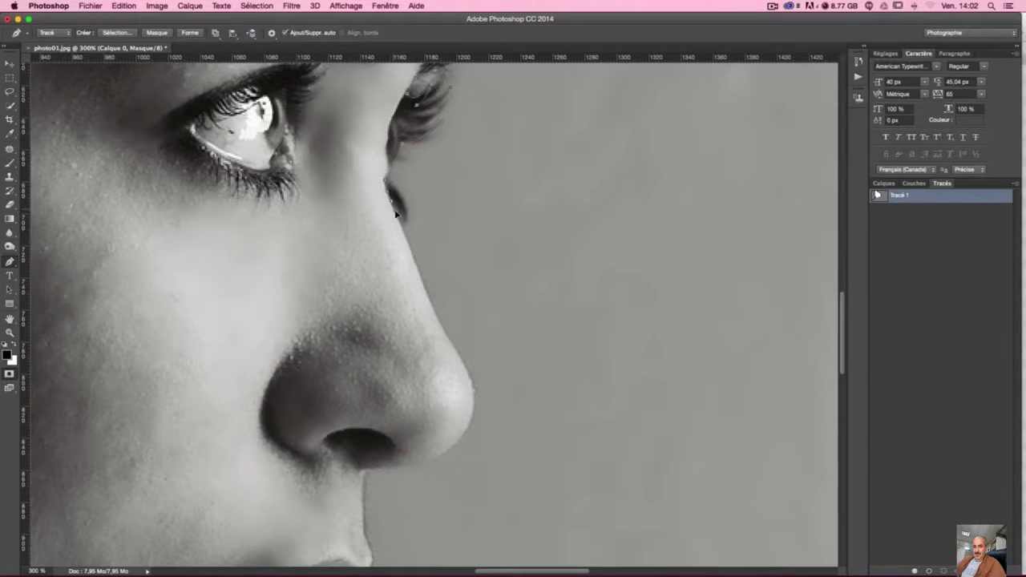
{"action": "key", "text": "ctrl+z"}
{"action": "left_click", "coordinate": [445, 335]}
- Add smooth anchors at the nose tip and upper lip, and a corner at the lip corner
{"action": "mouse_move", "coordinate": [466, 432]}
{"action": "left_mouse_down"}
{"action": "mouse_move", "coordinate": [438, 472]}
{"action": "mouse_move", "coordinate": [446, 382]}
{"action": "left_mouse_up"}
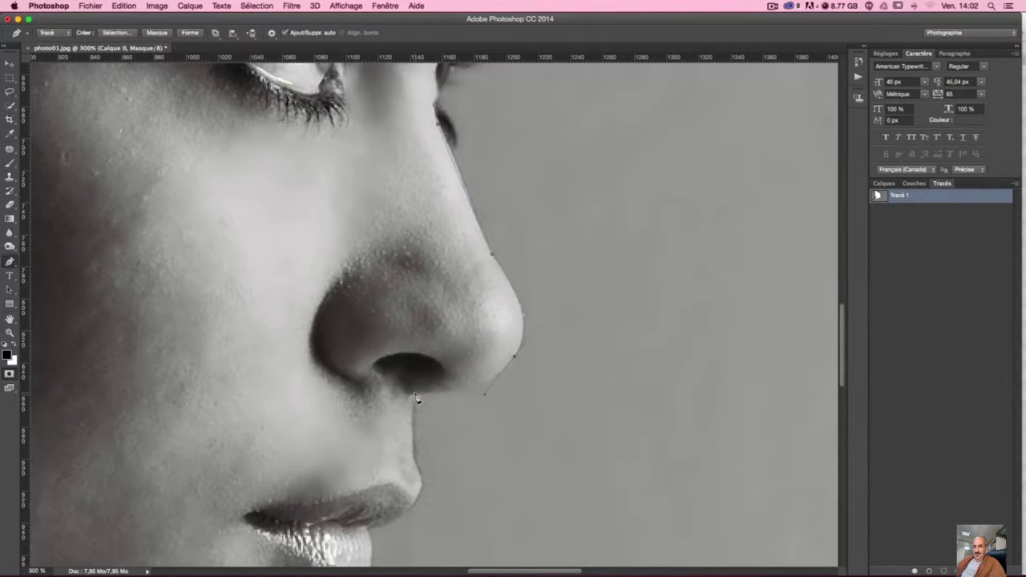
{"action": "left_click_drag", "start_coordinate": [412, 445], "coordinate": [418, 516]}
{"action": "scroll", "coordinate": [487, 349], "scroll_direction": "down", "scroll_amount": 5}
{"action": "scroll", "coordinate": [487, 349], "scroll_direction": "left", "scroll_amount": 2}
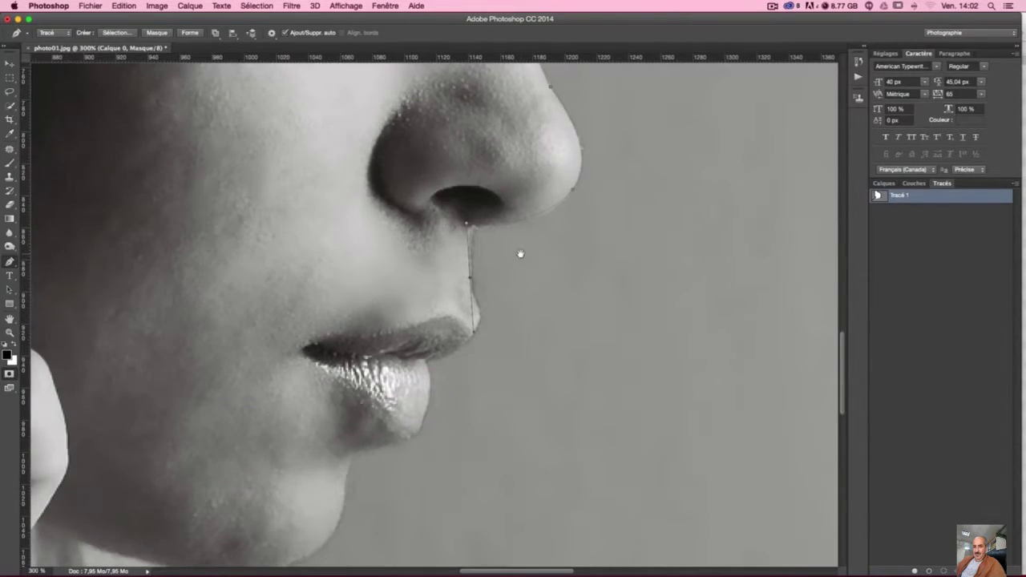
{"action": "left_click", "coordinate": [479, 317]}
{"action": "left_click", "coordinate": [428, 363], "text": "alt"}
- Trace the lower lip, chin and jawline, ending with a corner anchor where the jaw meets the neck
{"action": "scroll", "coordinate": [564, 215], "scroll_direction": "down", "scroll_amount": 5}
{"action": "scroll", "coordinate": [564, 216], "scroll_direction": "left", "scroll_amount": 3}
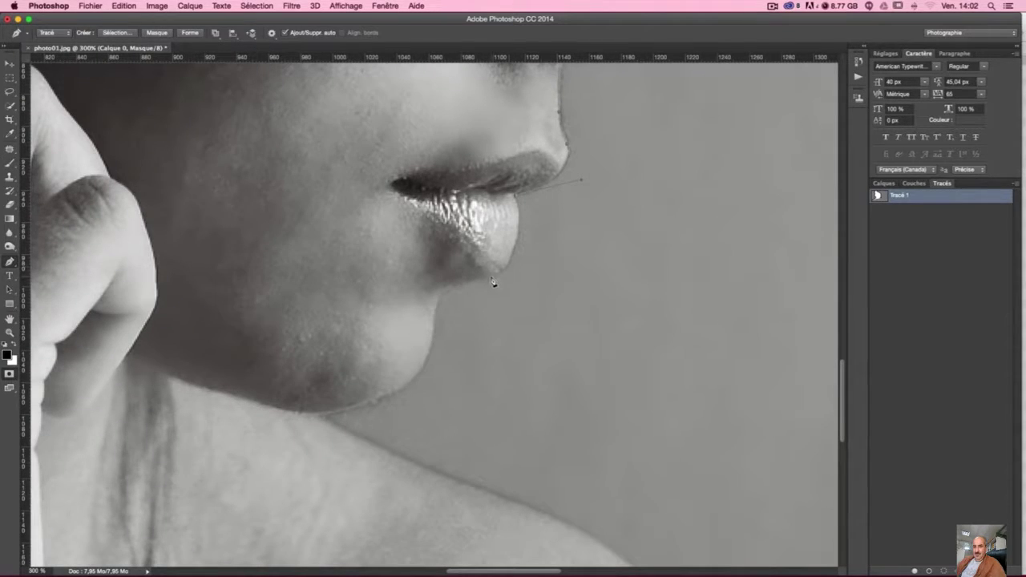
{"action": "left_click_drag", "start_coordinate": [495, 274], "coordinate": [455, 294]}
{"action": "left_click_drag", "start_coordinate": [440, 297], "coordinate": [428, 327]}
{"action": "mouse_move", "coordinate": [321, 415]}
{"action": "left_mouse_down"}
{"action": "mouse_move", "coordinate": [200, 414]}
{"action": "mouse_move", "coordinate": [185, 436]}
{"action": "left_mouse_up"}
{"action": "left_click", "coordinate": [321, 416], "text": "alt"}
{"action": "key", "text": "ctrl+minus"}
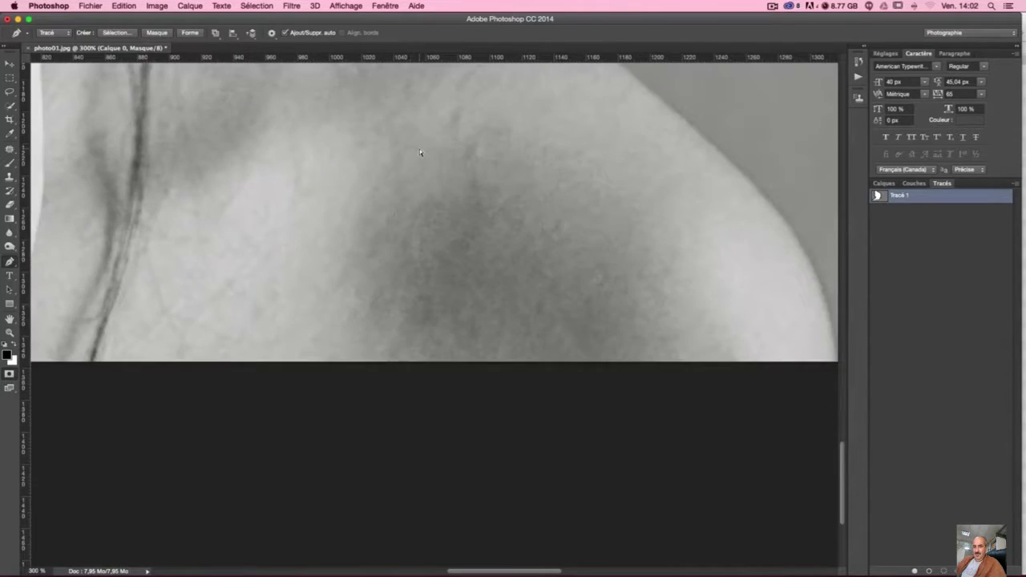
- Add a shoulder anchor and a bottom-left corner anchor, then close Tracé 1 at its starting point
{"action": "key", "text": "ctrl+minus"}
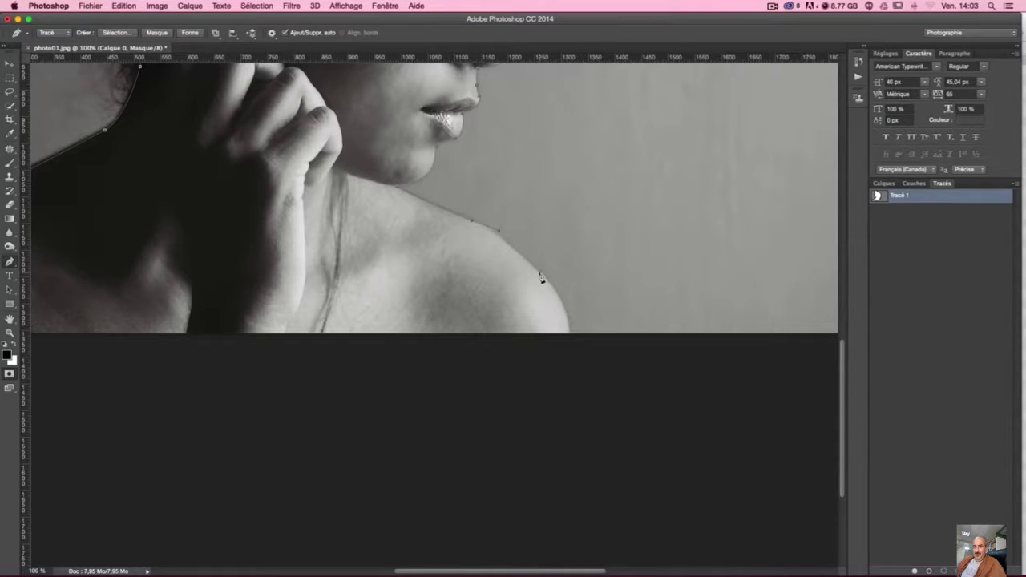
{"action": "left_click_drag", "start_coordinate": [568, 335], "coordinate": [571, 370]}
{"action": "left_click", "coordinate": [569, 334], "text": "alt"}
{"action": "scroll", "coordinate": [543, 303], "scroll_direction": "left", "scroll_amount": 5}
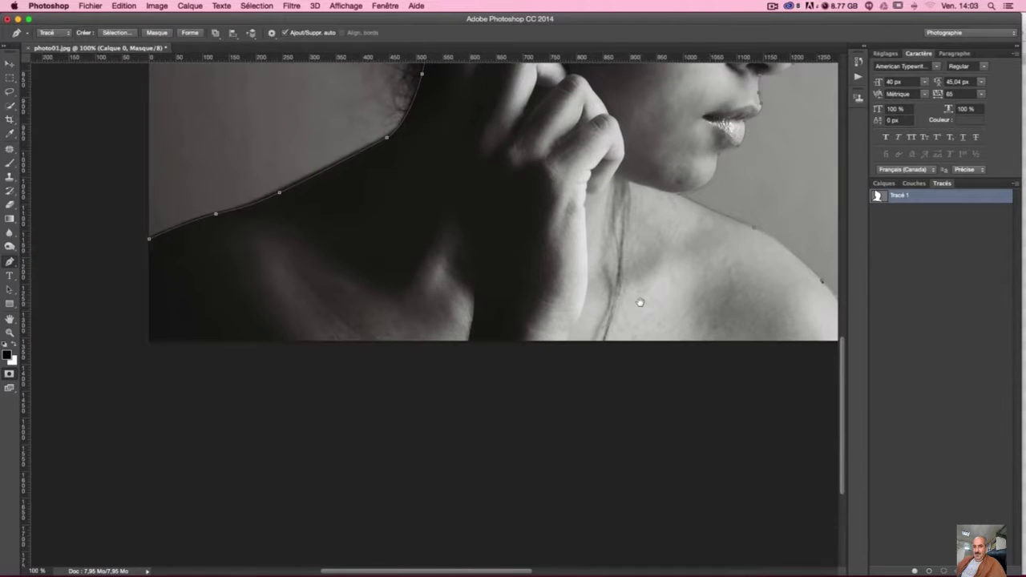
{"action": "left_click", "coordinate": [146, 341]}
{"action": "left_click", "coordinate": [149, 239]}
{"action": "left_click_drag", "start_coordinate": [430, 222], "coordinate": [356, 400]}
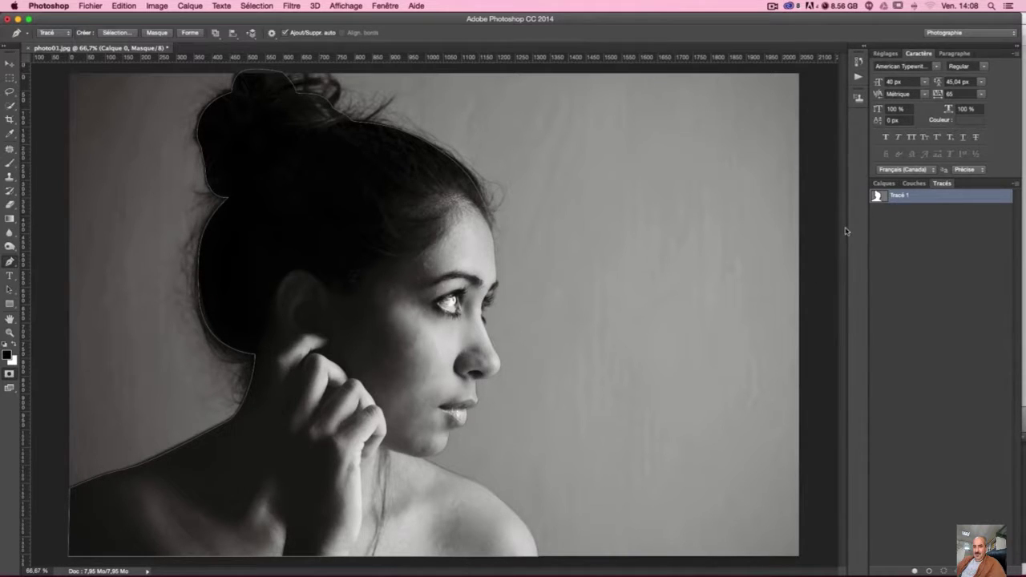
- Turn the woman's traced path Tracé 1 into an active selection
{"action": "left_click", "coordinate": [877, 196], "text": "ctrl"}
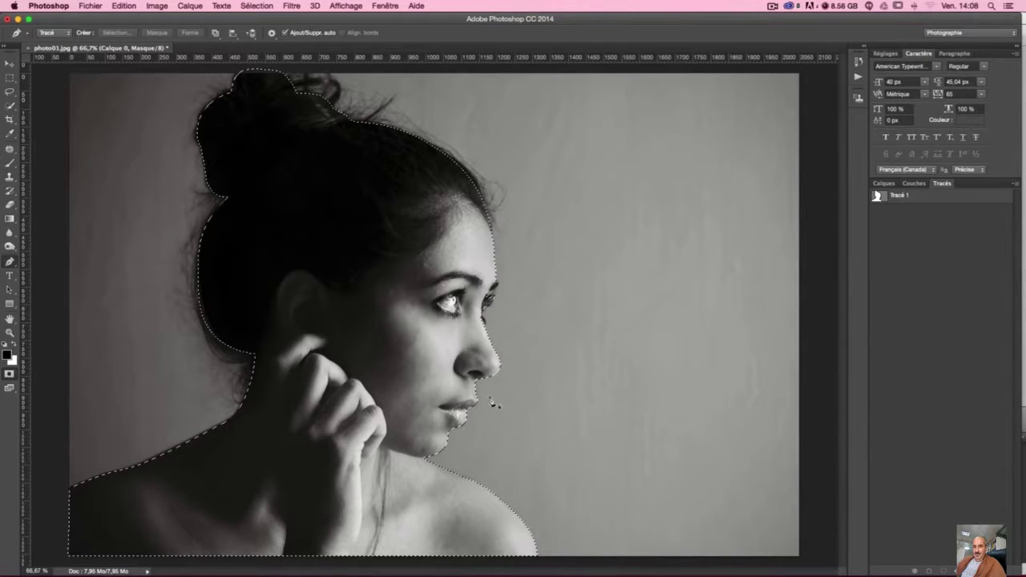
{"action": "left_click", "coordinate": [883, 184]}
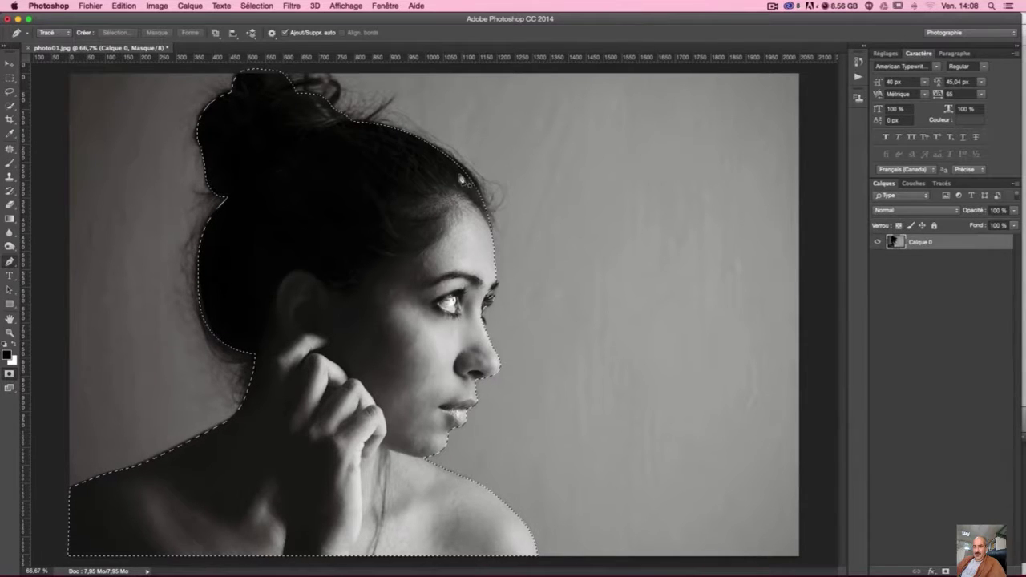
{"action": "right_click", "coordinate": [471, 315]}
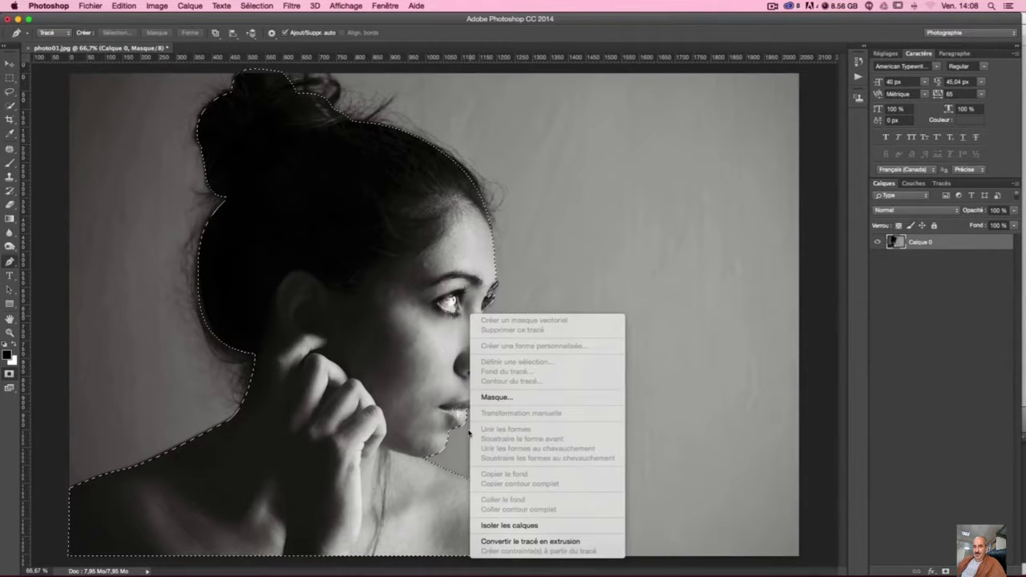
- Switch from the Lasso tool to the Rectangular Marquee tool and bring up the selection's options
{"action": "left_click", "coordinate": [8, 81]}
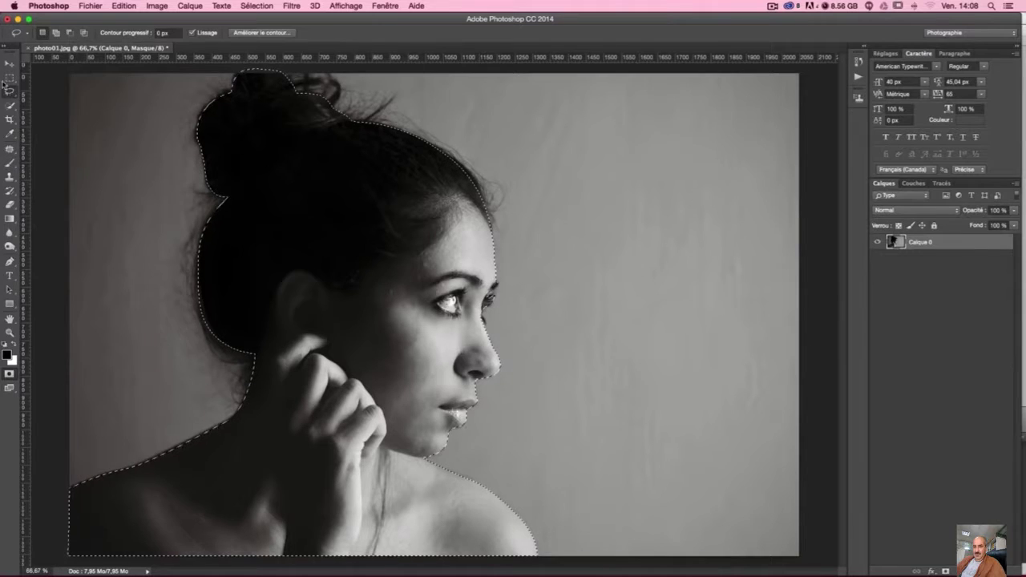
{"action": "left_click", "coordinate": [9, 88]}
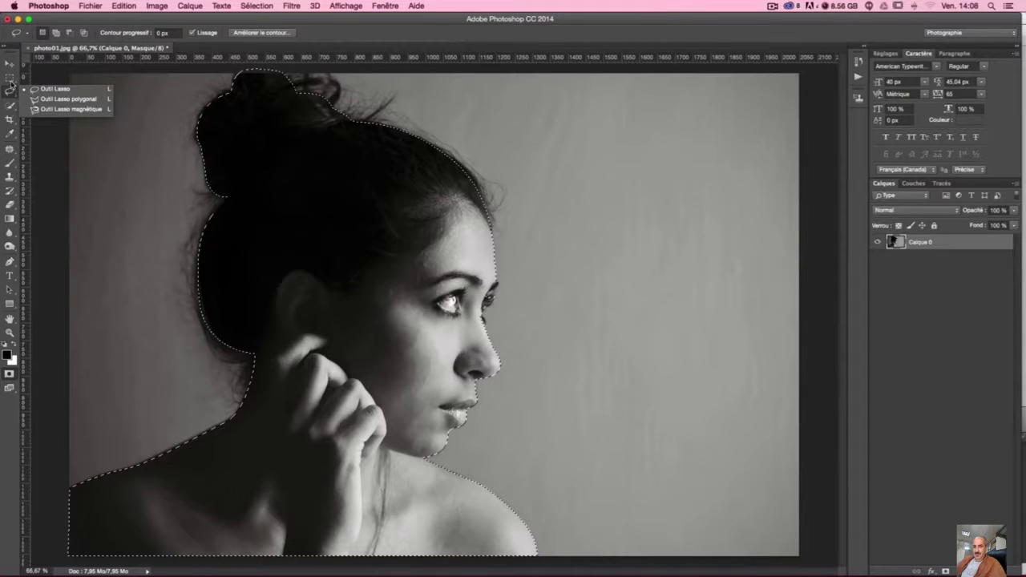
{"action": "left_click", "coordinate": [9, 78]}
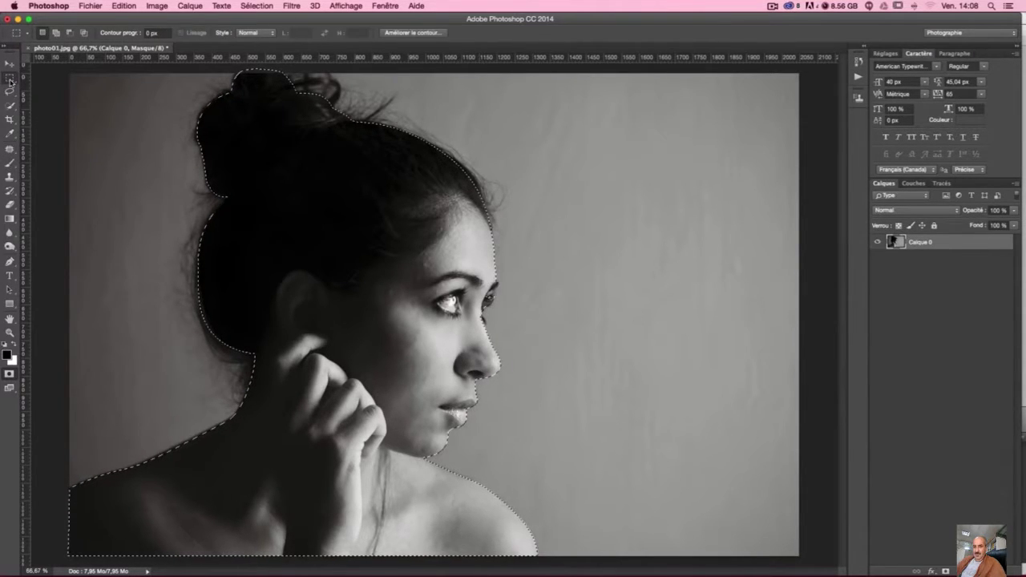
{"action": "right_click", "coordinate": [343, 232]}
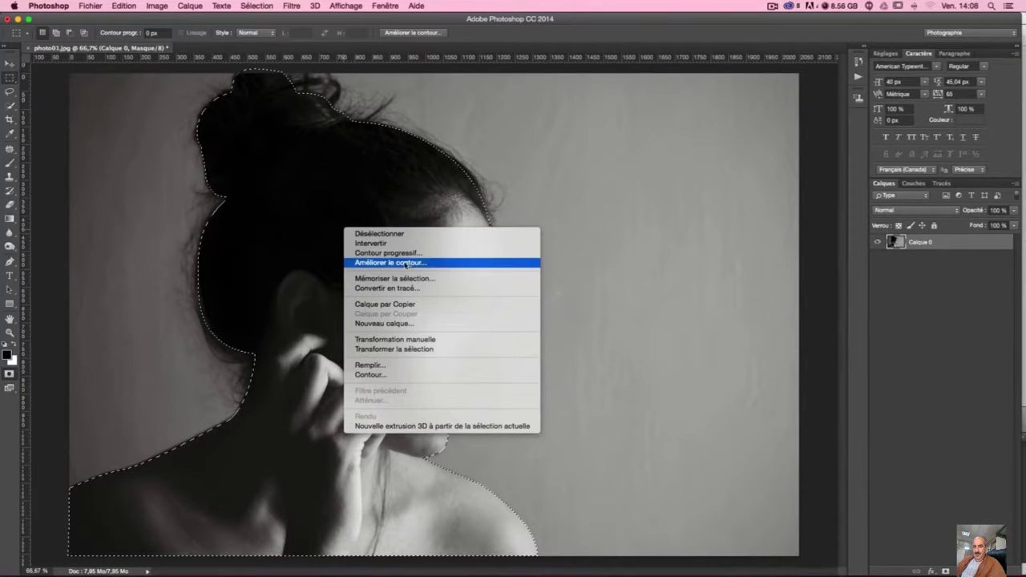
- Refine the silhouette edge with output Nouveau calque avec masque de fusion, creating Calque 0 copie
{"action": "left_click", "coordinate": [356, 262]}
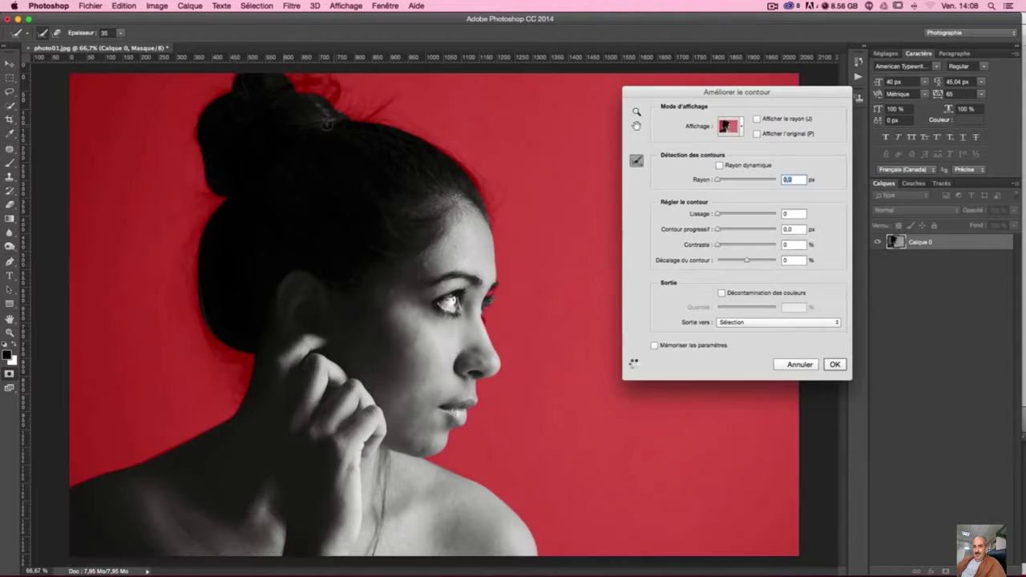
{"action": "key", "text": "Return"}
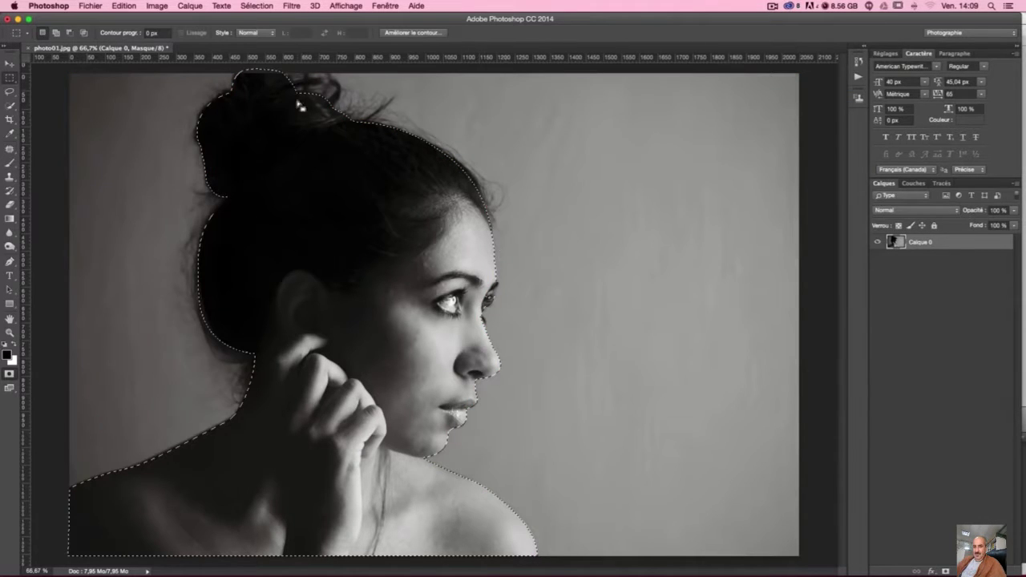
{"action": "left_click", "coordinate": [415, 35]}
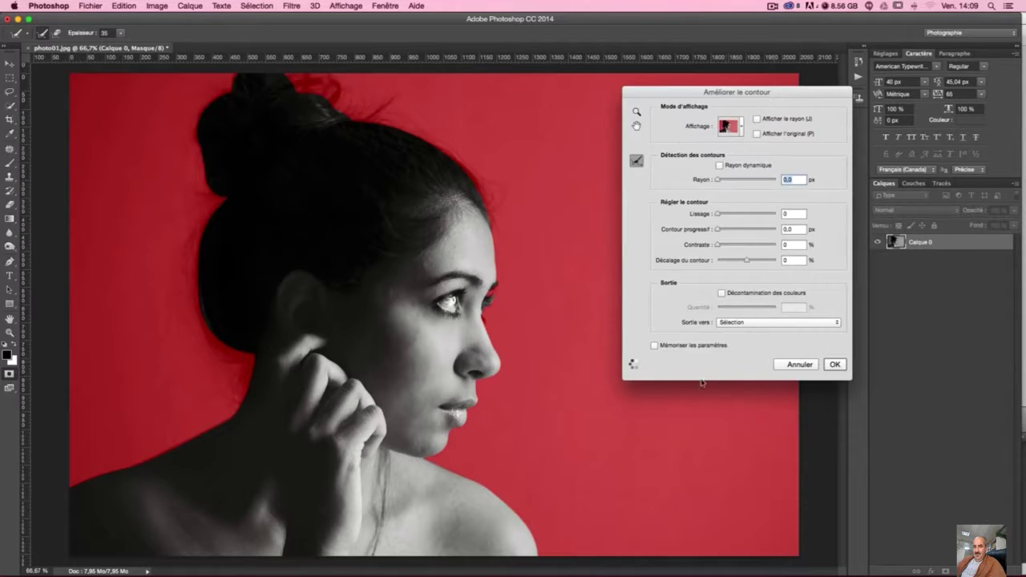
{"action": "left_click", "coordinate": [774, 325]}
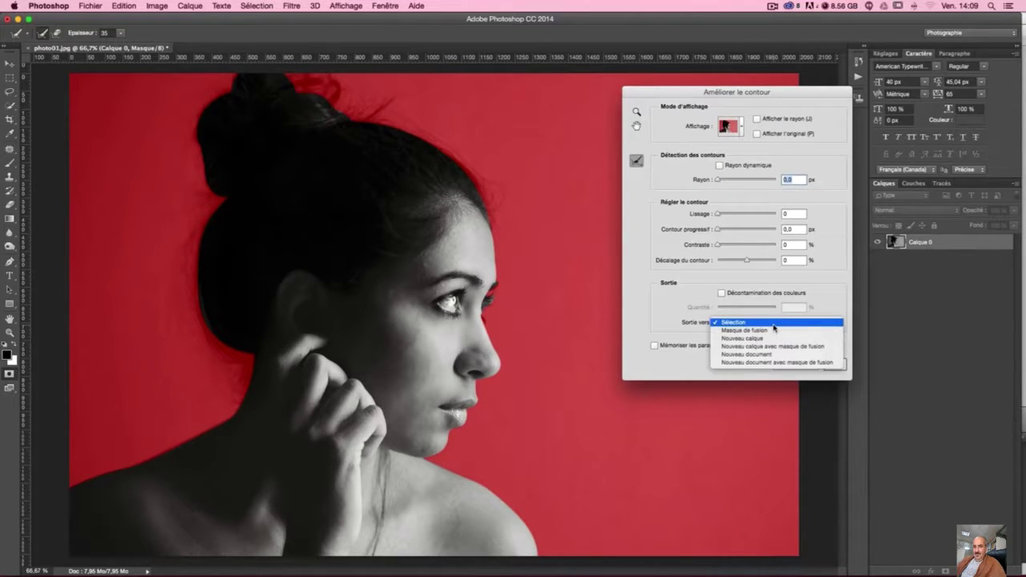
{"action": "left_click", "coordinate": [684, 322]}
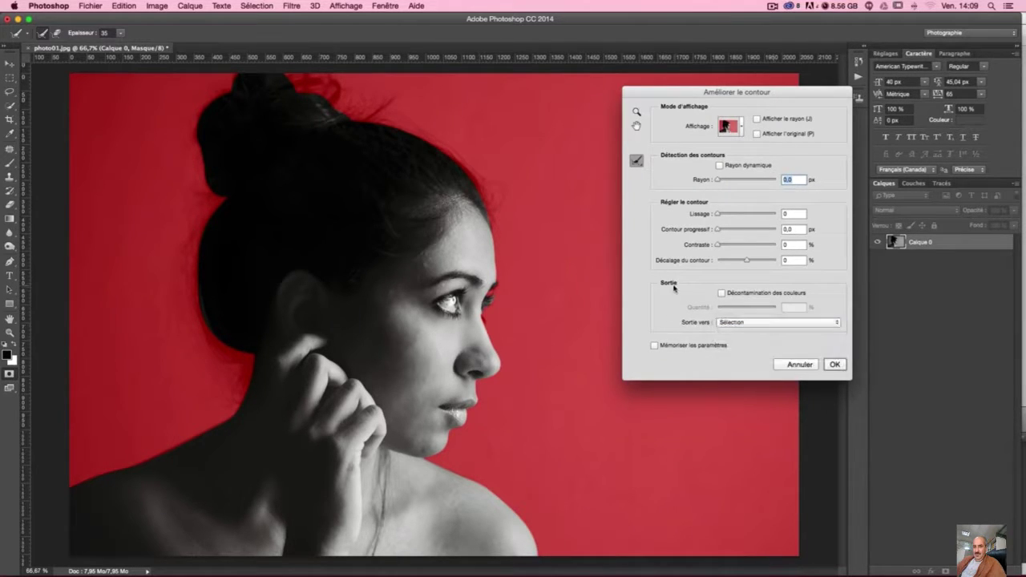
{"action": "left_click", "coordinate": [796, 323]}
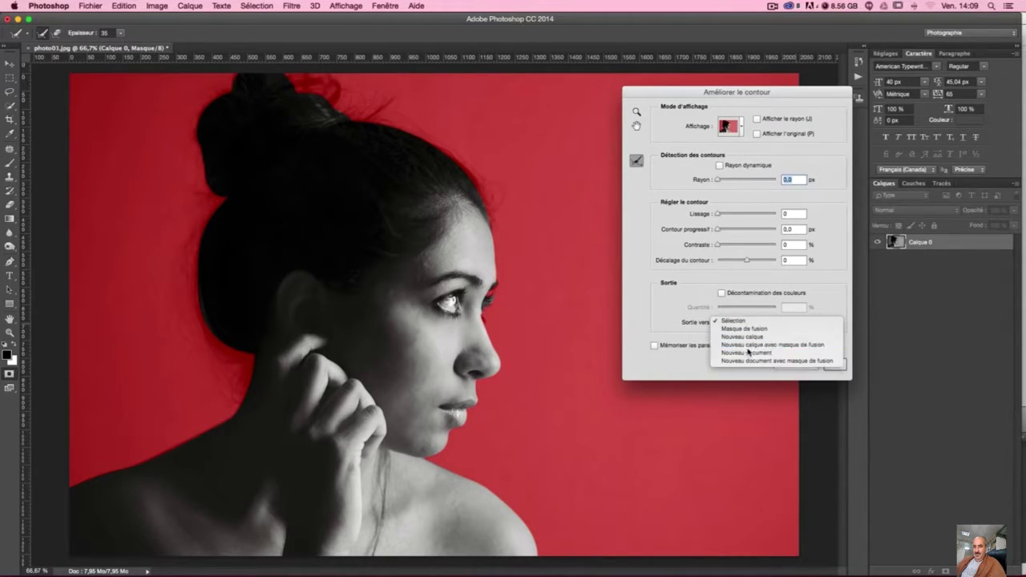
{"action": "left_click", "coordinate": [746, 347]}
{"action": "left_click", "coordinate": [835, 365]}
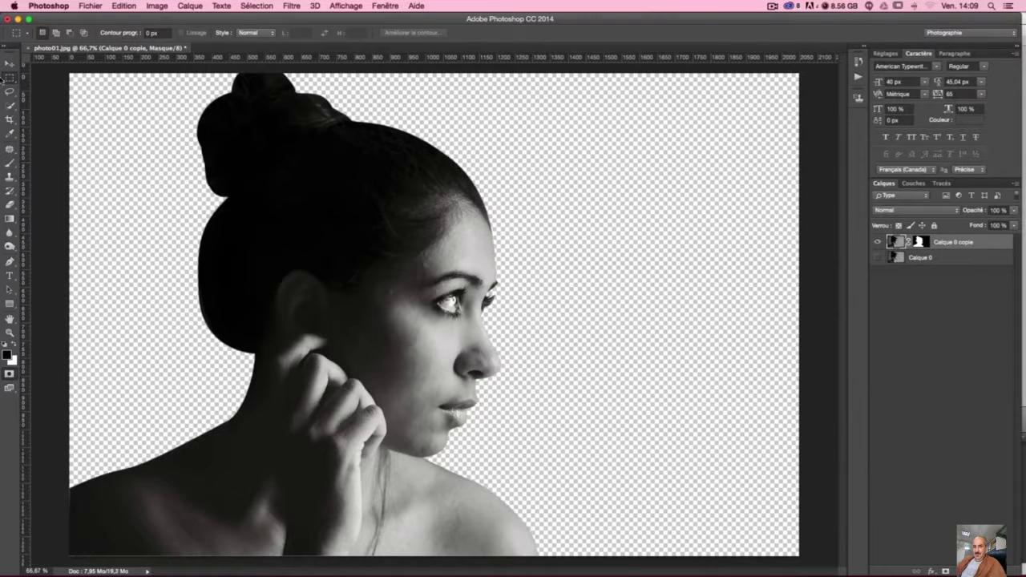
- Toggle the masked cutout layer's visibility to compare it with the original
{"action": "left_click", "coordinate": [10, 63]}
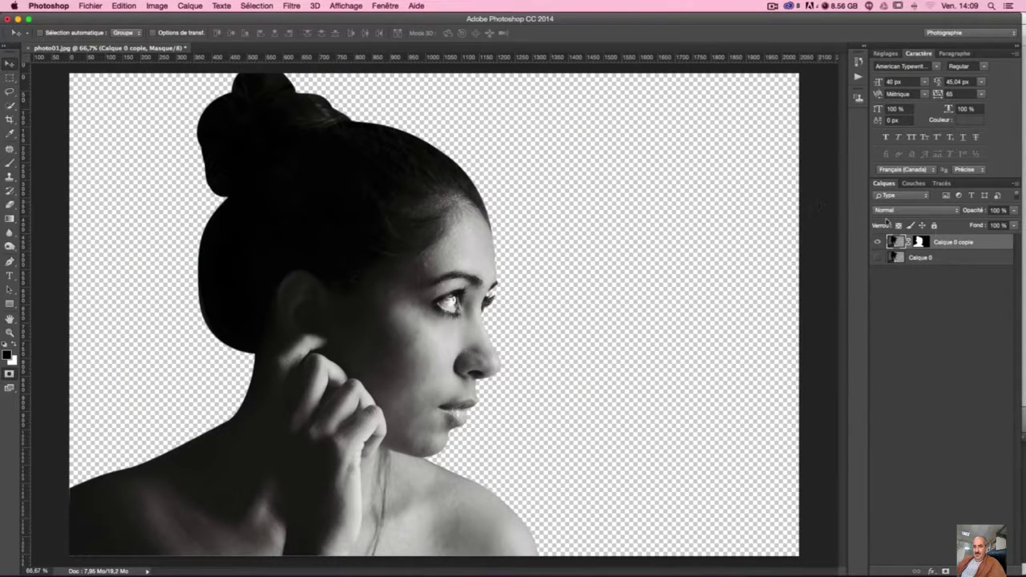
{"action": "left_click", "coordinate": [879, 243]}
{"action": "left_click", "coordinate": [877, 258]}
{"action": "left_click", "coordinate": [878, 242]}
- Load and clear the mask selection, then move Photoshop down to reveal the double expo folder
{"action": "left_click", "coordinate": [919, 243], "text": "super"}
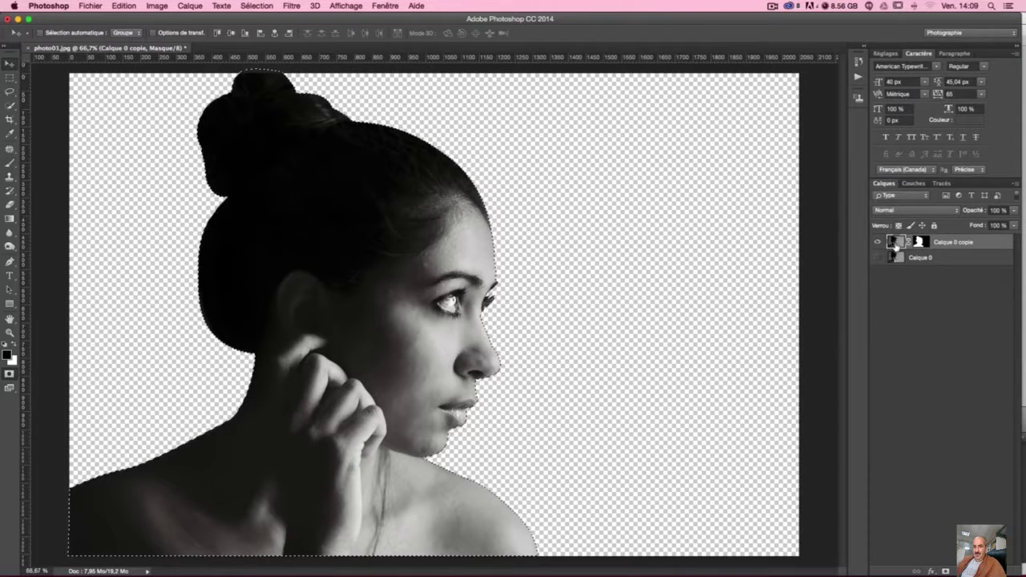
{"action": "left_click", "coordinate": [889, 415]}
{"action": "left_click", "coordinate": [951, 243]}
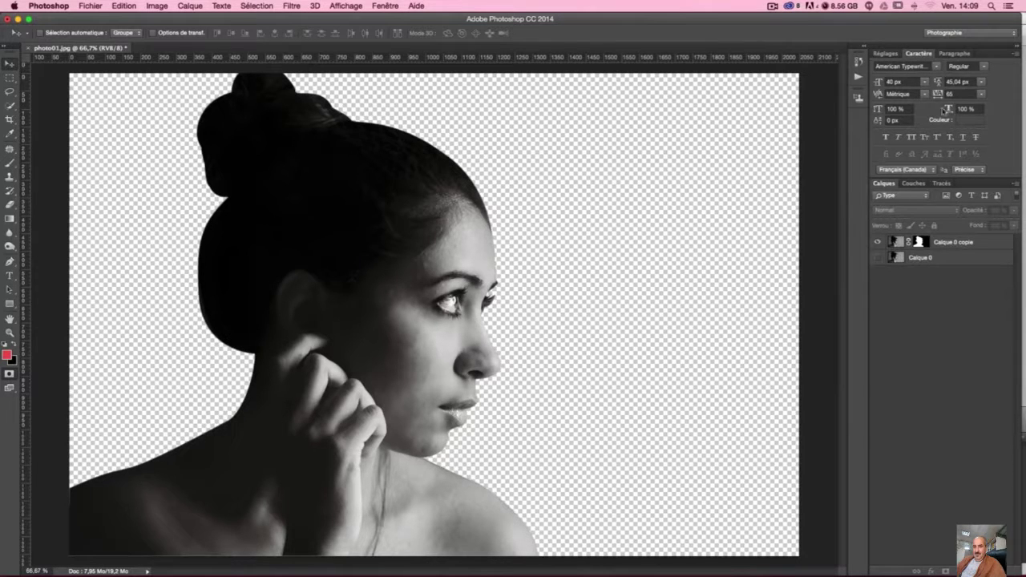
{"action": "left_click_drag", "start_coordinate": [652, 20], "coordinate": [659, 117]}
{"action": "left_click", "coordinate": [920, 73]}
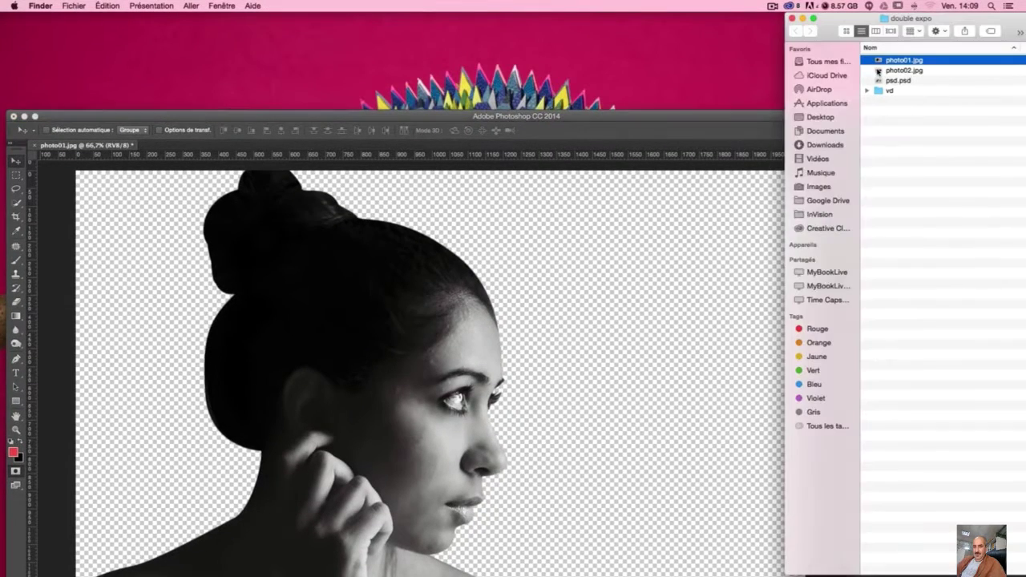
- Open photo02.jpg from Finder with Adobe Photoshop CC 2014 and move the window back up
{"action": "right_click", "coordinate": [880, 70]}
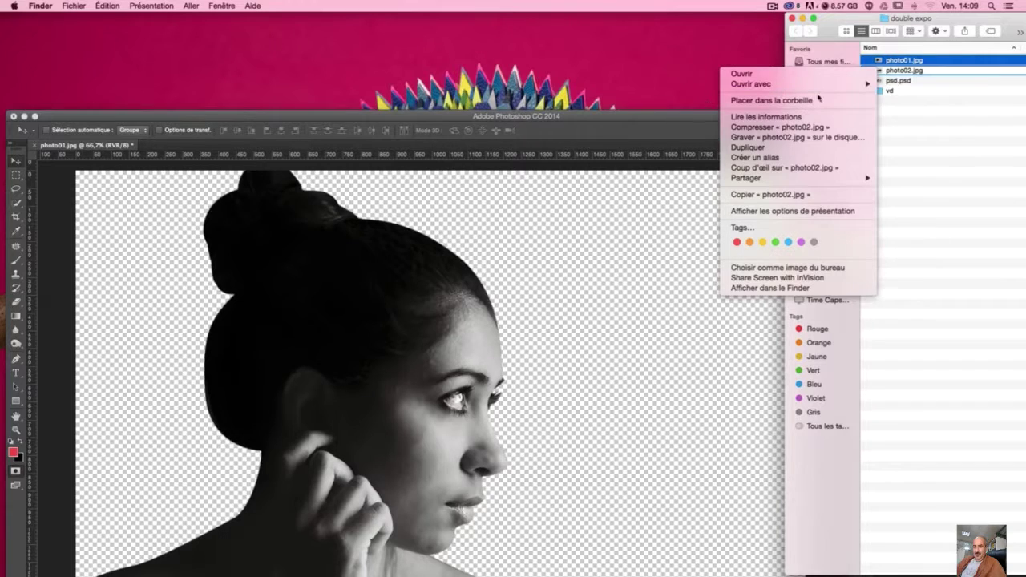
{"action": "left_click", "coordinate": [924, 125]}
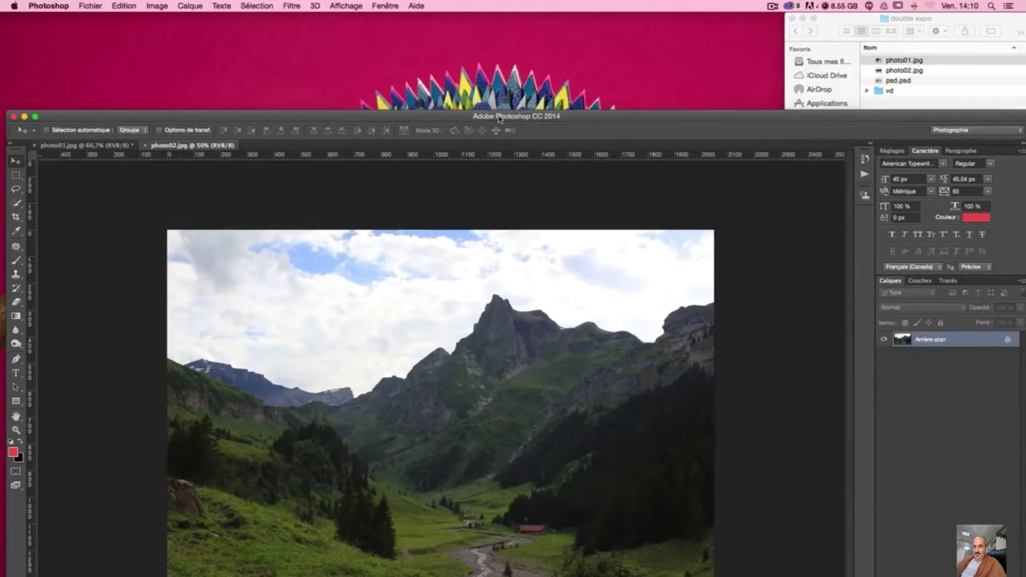
{"action": "mouse_move", "coordinate": [497, 115]}
{"action": "left_mouse_down"}
{"action": "mouse_move", "coordinate": [510, 34]}
{"action": "mouse_move", "coordinate": [494, 18]}
{"action": "left_mouse_up"}
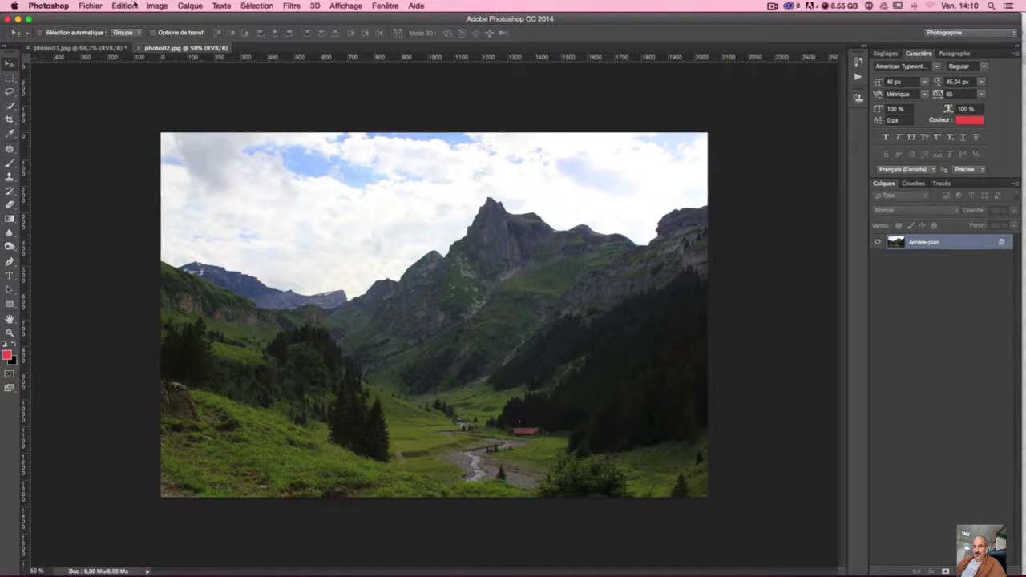
- Convert photo02.jpg to Niveaux de gris, discarding colour, and bring up Niveaux
{"action": "left_click", "coordinate": [93, 5]}
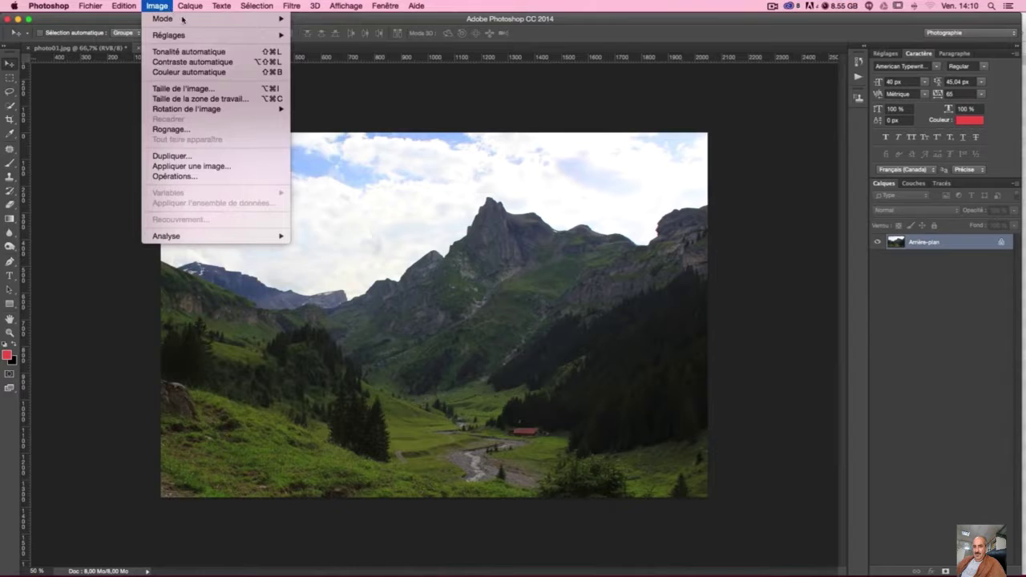
{"action": "mouse_move", "coordinate": [169, 18]}
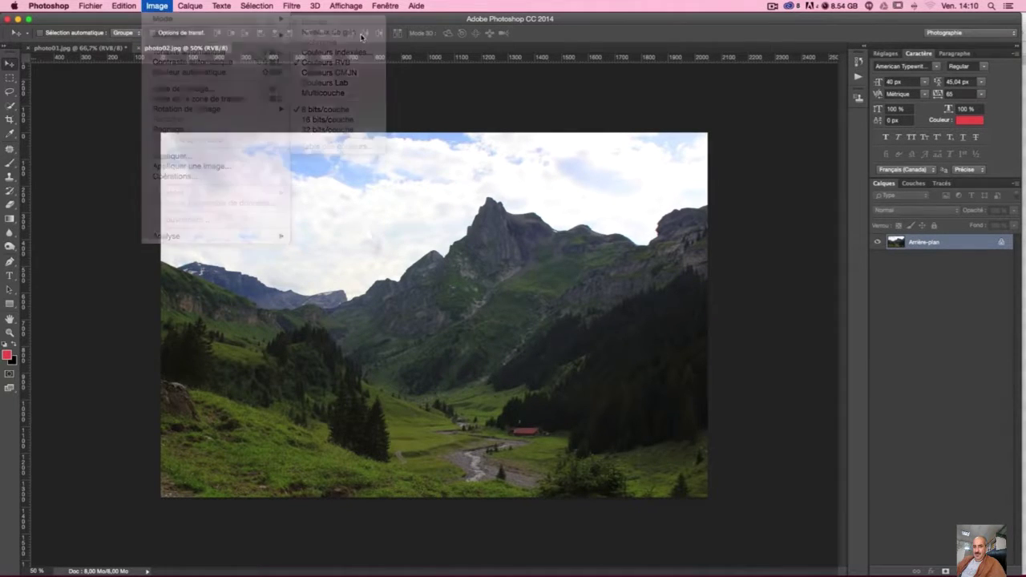
{"action": "left_click", "coordinate": [595, 229]}
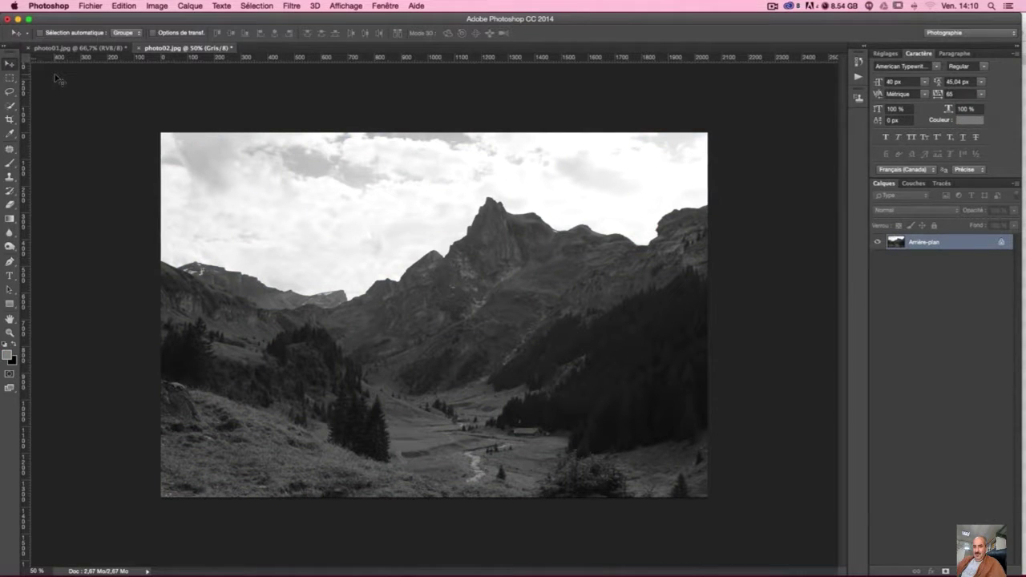
{"action": "key", "text": "ctrl+l"}
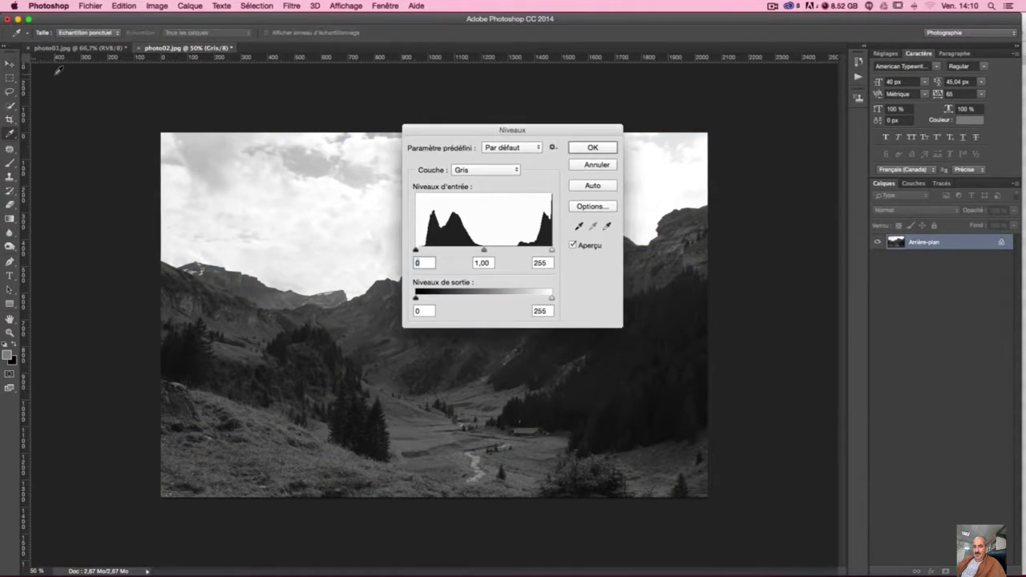
- Apply Levels with inputs 20, 1.20 and 249 to the greyscale landscape, comparing before and after
{"action": "left_click_drag", "start_coordinate": [489, 130], "coordinate": [789, 104]}
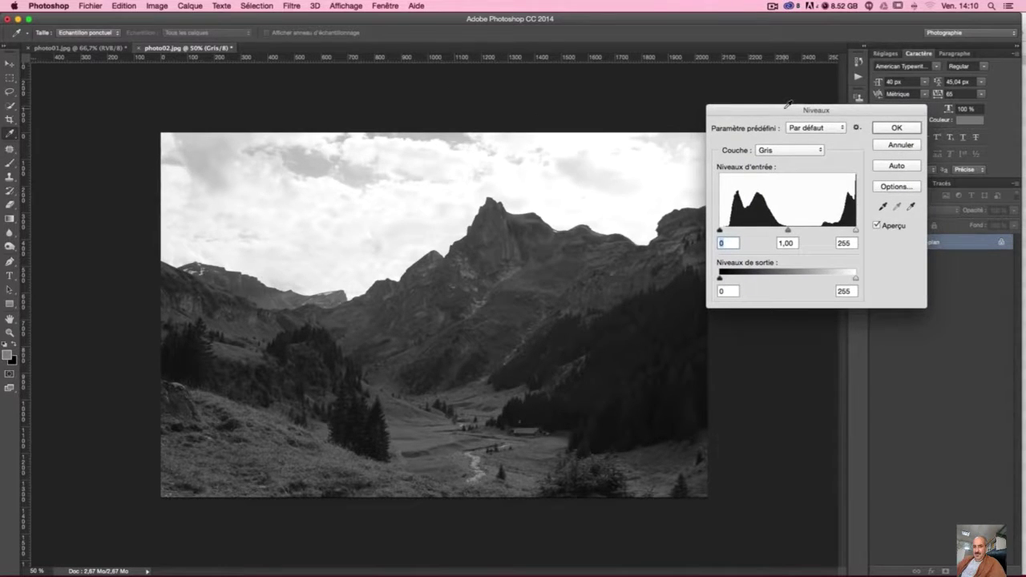
{"action": "left_click_drag", "start_coordinate": [719, 230], "coordinate": [730, 232]}
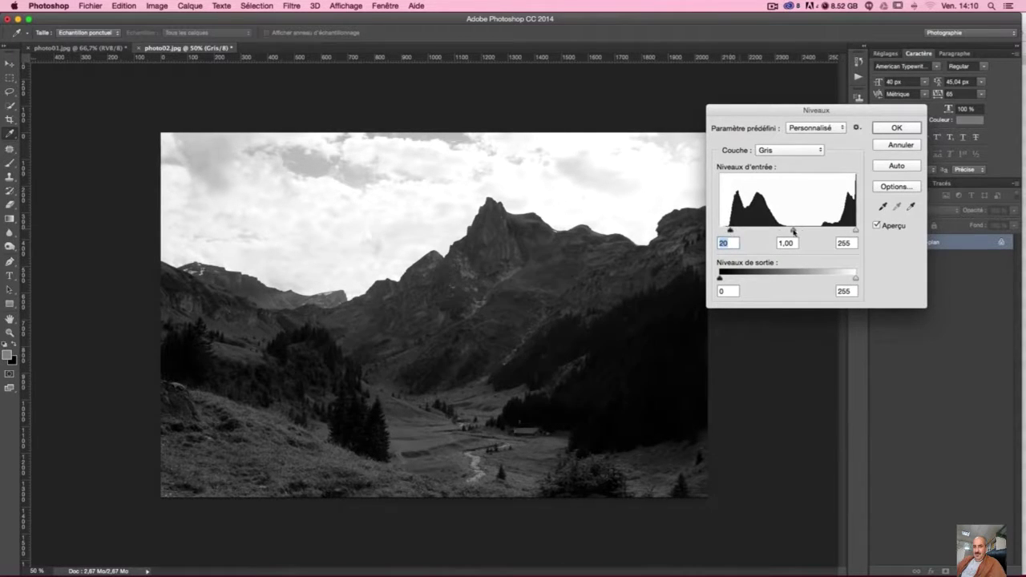
{"action": "left_click_drag", "start_coordinate": [855, 231], "coordinate": [851, 231]}
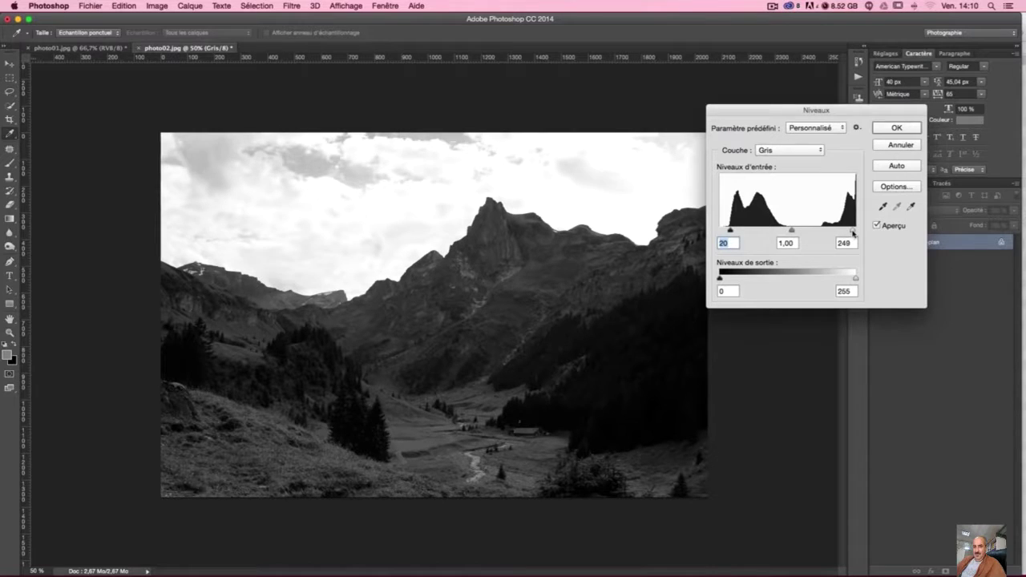
{"action": "left_click_drag", "start_coordinate": [786, 231], "coordinate": [783, 231]}
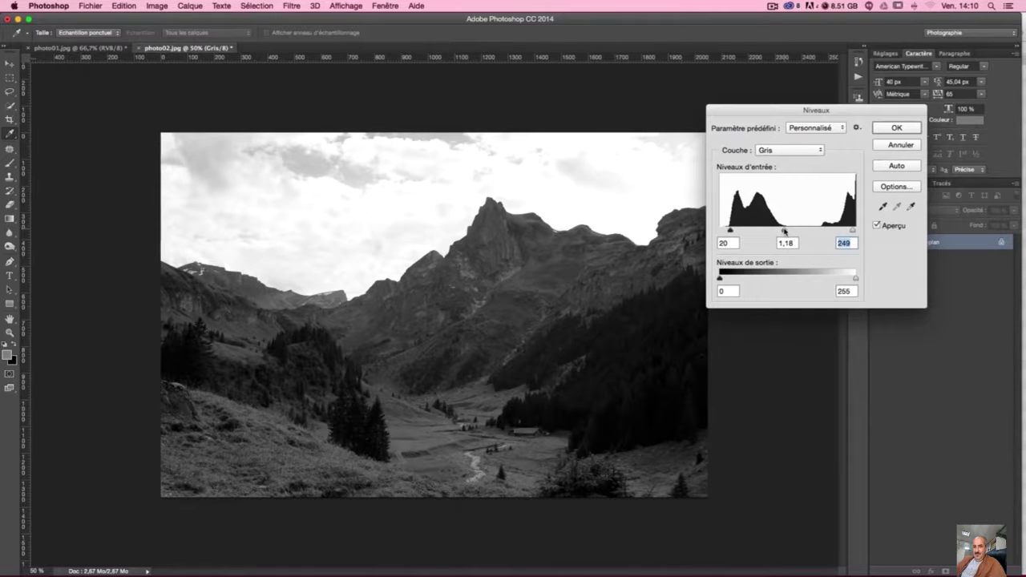
{"action": "left_click_drag", "start_coordinate": [784, 231], "coordinate": [783, 231]}
{"action": "key", "text": "Return"}
{"action": "key", "text": "ctrl+z"}
{"action": "key", "text": "ctrl+z"}
{"action": "key", "text": "ctrl+z"}
{"action": "key", "text": "ctrl+z"}
{"action": "key", "text": "ctrl+z"}
{"action": "key", "text": "ctrl+z"}
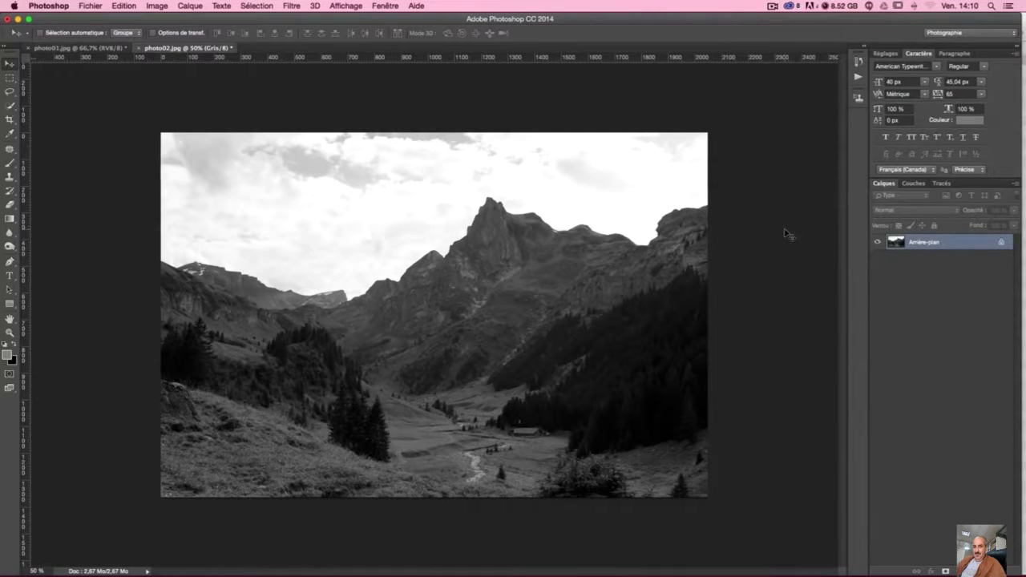
- Copy the whole landscape into photo01.jpg as Calque 1, placed beneath the woman cutout
{"action": "key", "text": "ctrl+a"}
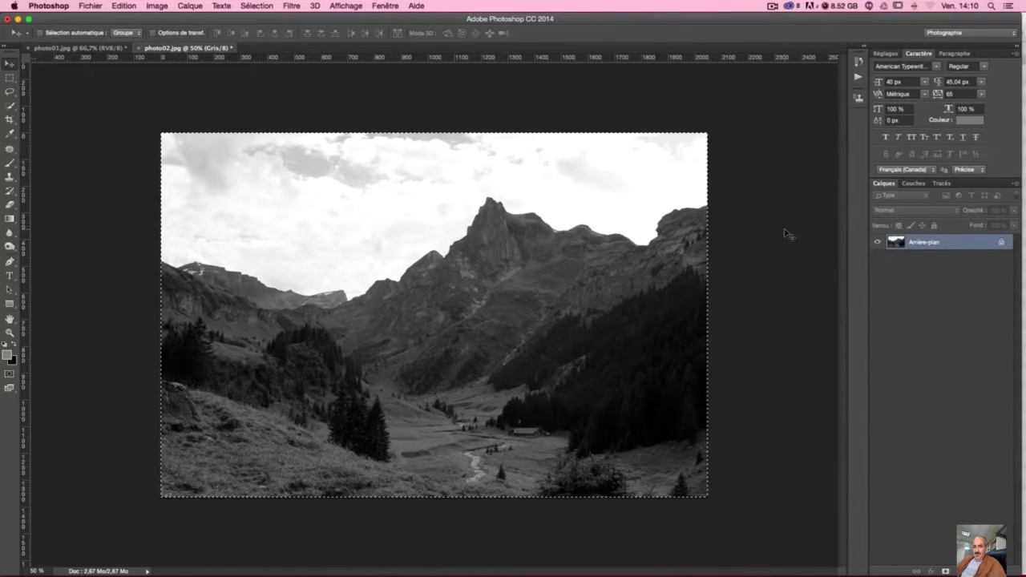
{"action": "key", "text": "ctrl+c"}
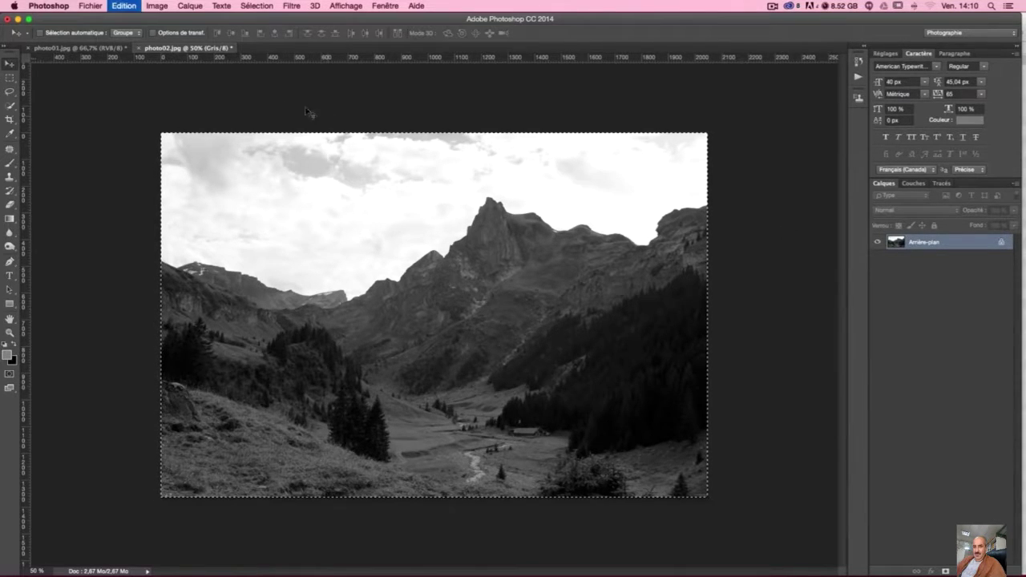
{"action": "left_click", "coordinate": [95, 50]}
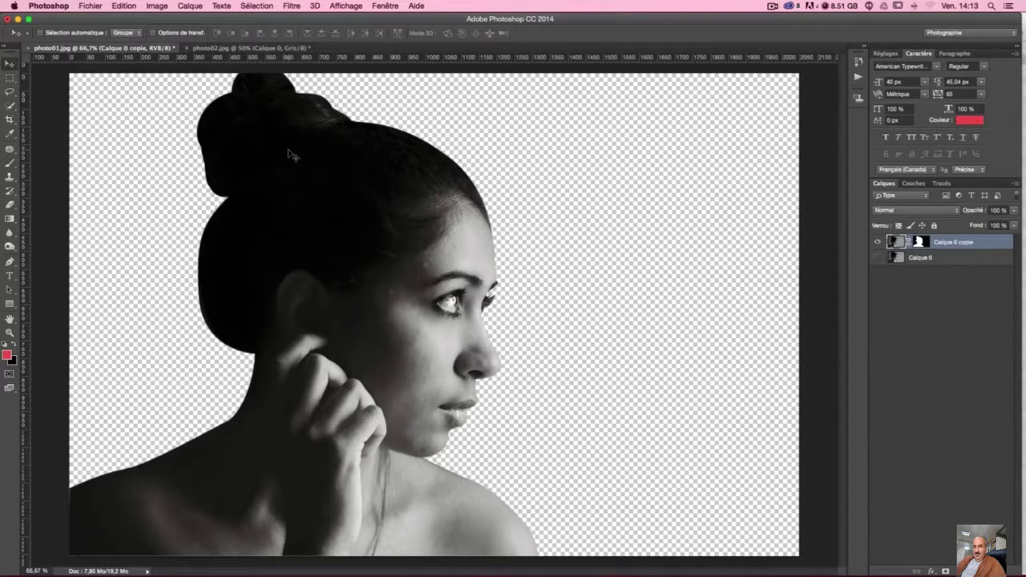
{"action": "key", "text": "ctrl+v"}
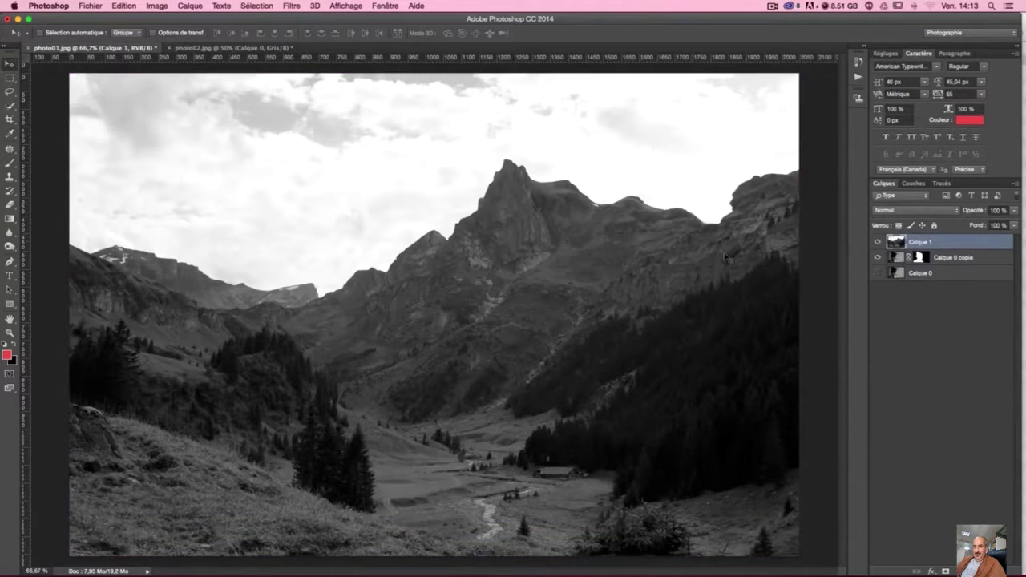
{"action": "left_click_drag", "start_coordinate": [942, 243], "coordinate": [940, 269]}
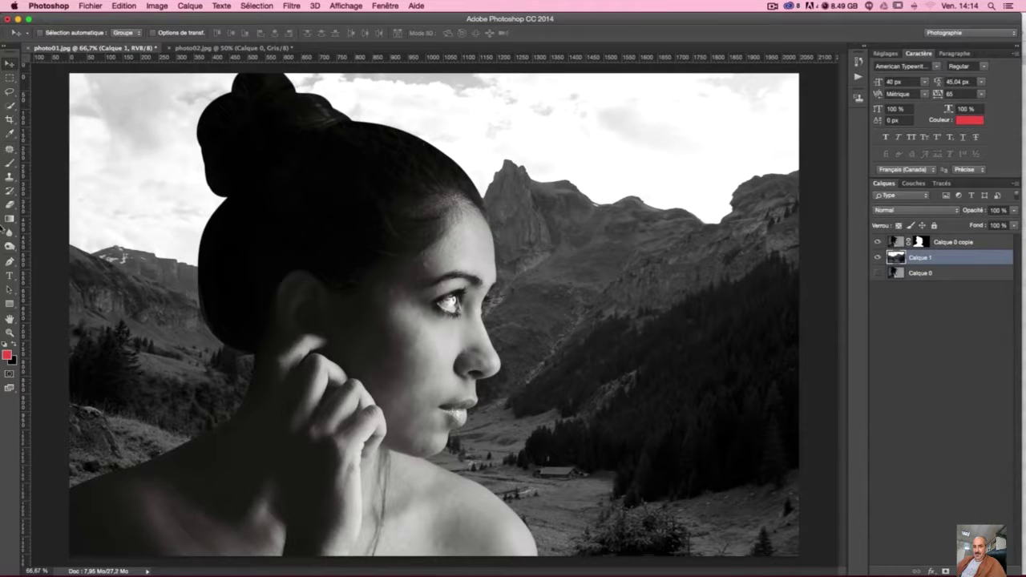
- Load the Calque 0 copie mask as a selection, then test Coller dedans with undo and redo
{"action": "left_click", "coordinate": [919, 243]}
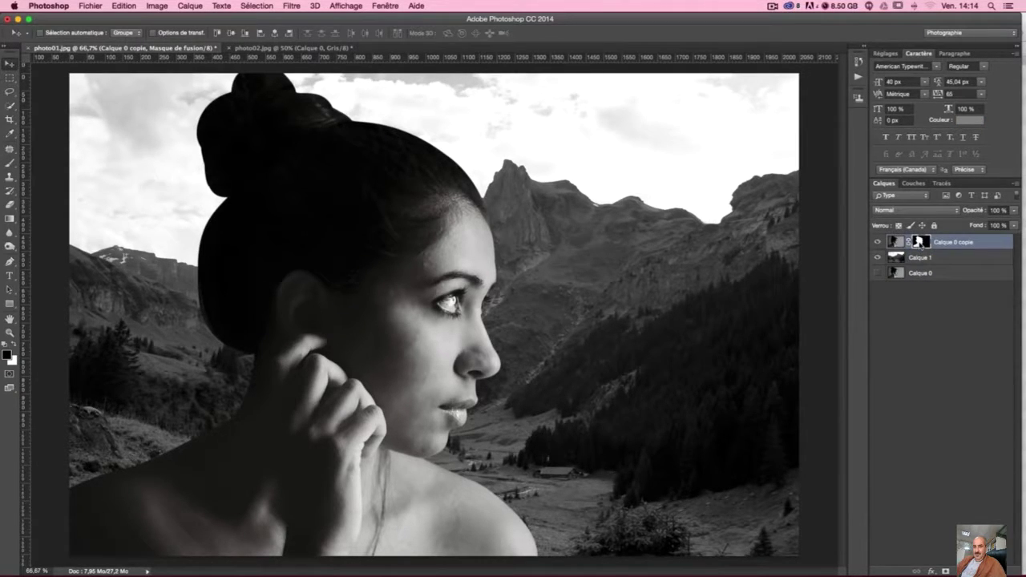
{"action": "left_click", "coordinate": [921, 242], "text": "ctrl"}
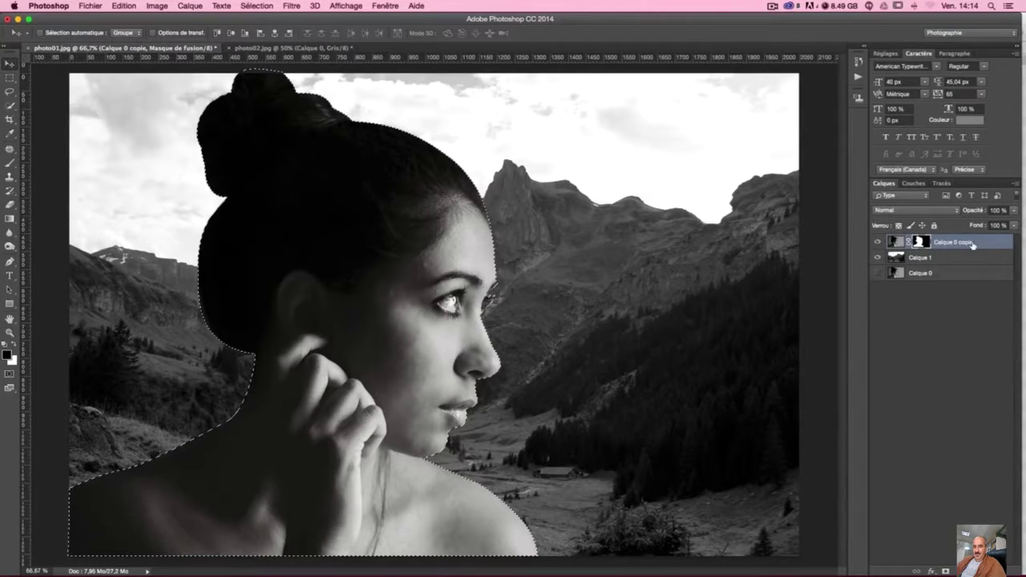
{"action": "left_click", "coordinate": [124, 6]}
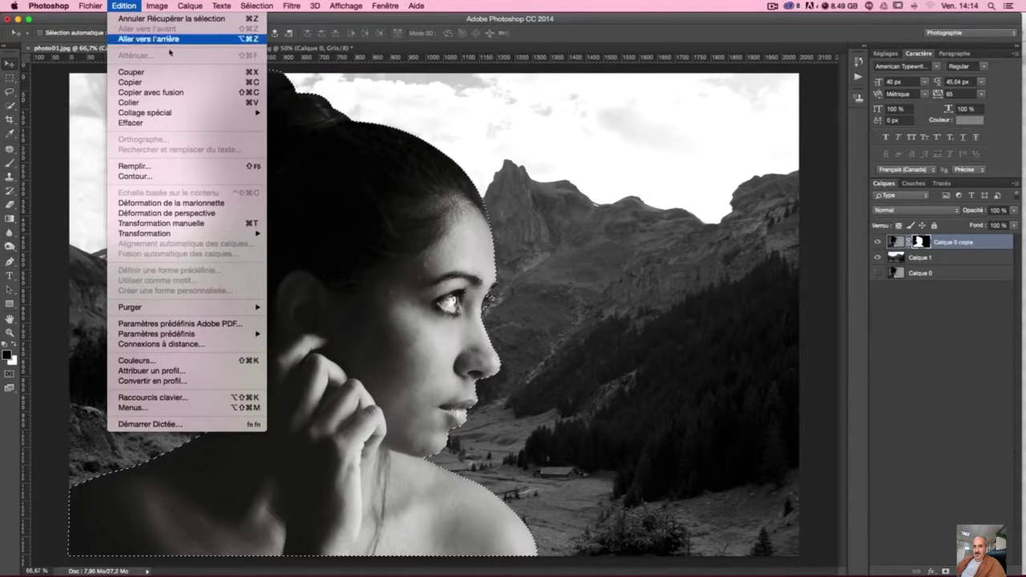
{"action": "mouse_move", "coordinate": [145, 113]}
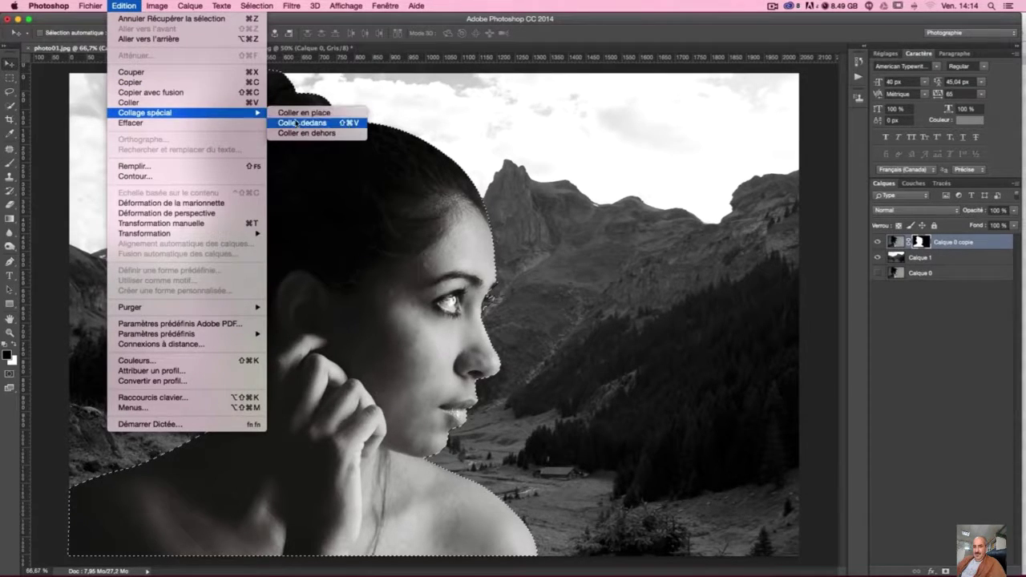
{"action": "left_click", "coordinate": [297, 122]}
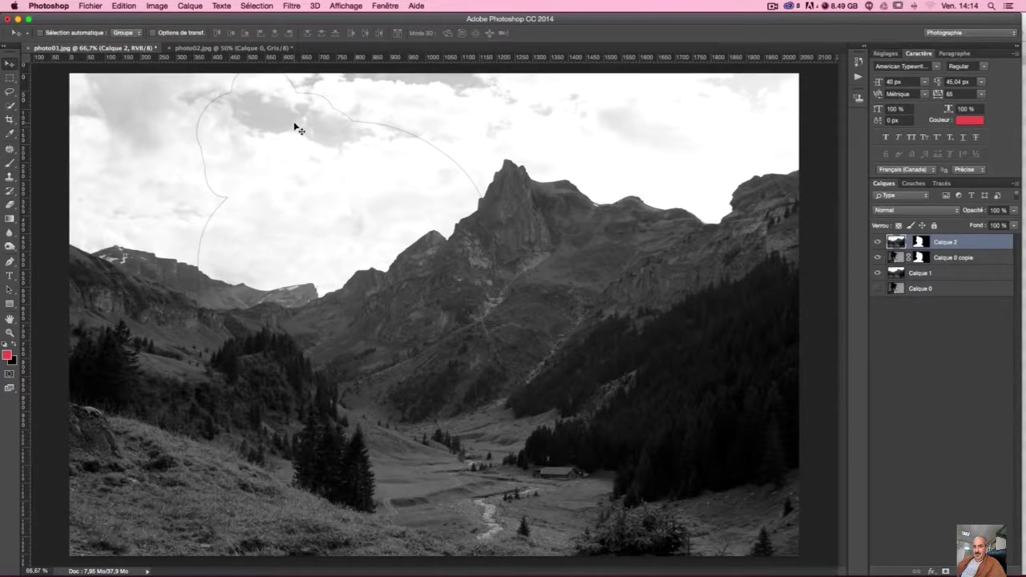
{"action": "key", "text": "ctrl+z"}
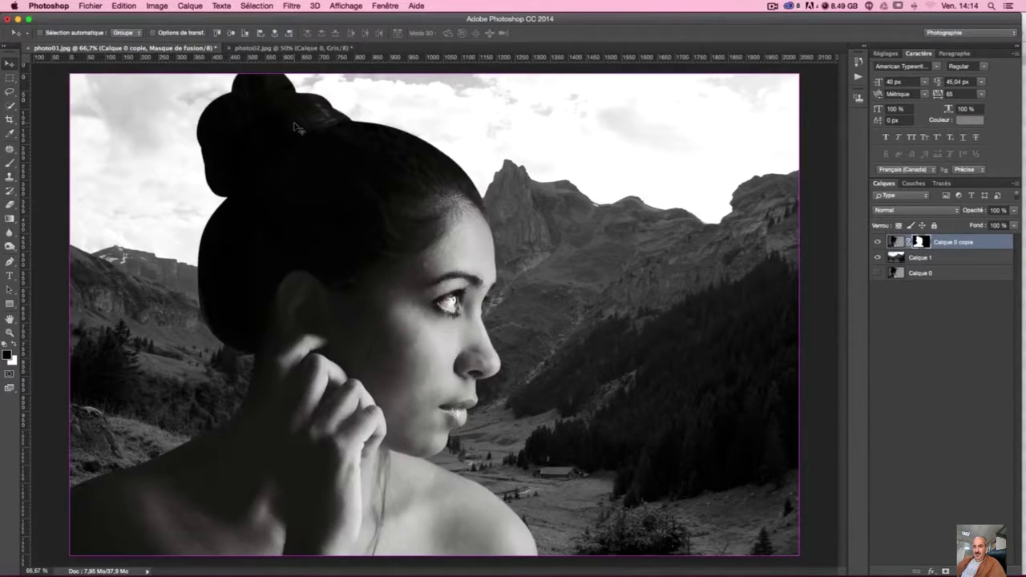
{"action": "key", "text": "ctrl+d"}
{"action": "key", "text": "ctrl+shift+z"}
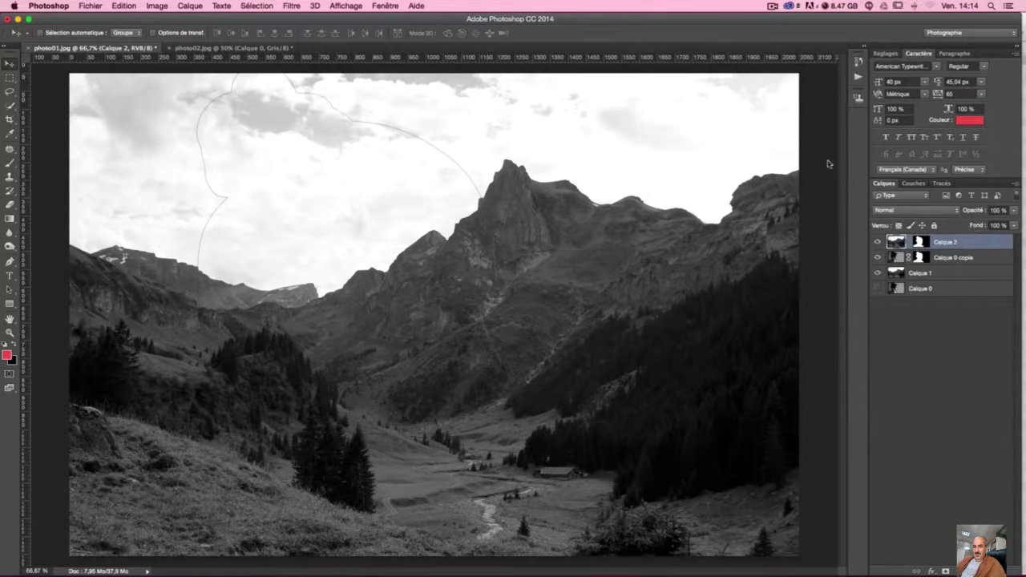
- Set Calque 2's blend mode to Superposition
{"action": "left_click", "coordinate": [908, 211]}
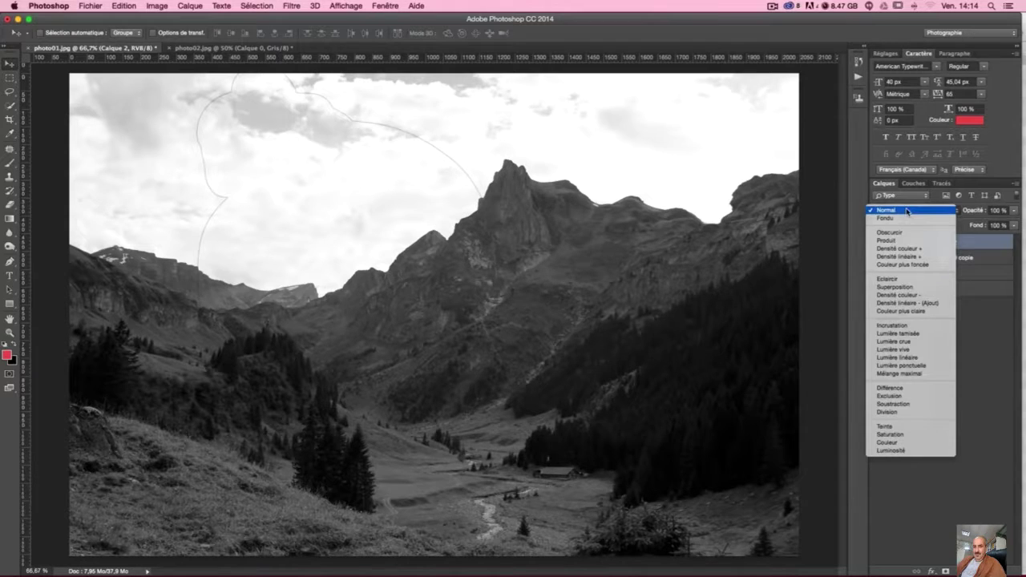
{"action": "left_click", "coordinate": [917, 287]}
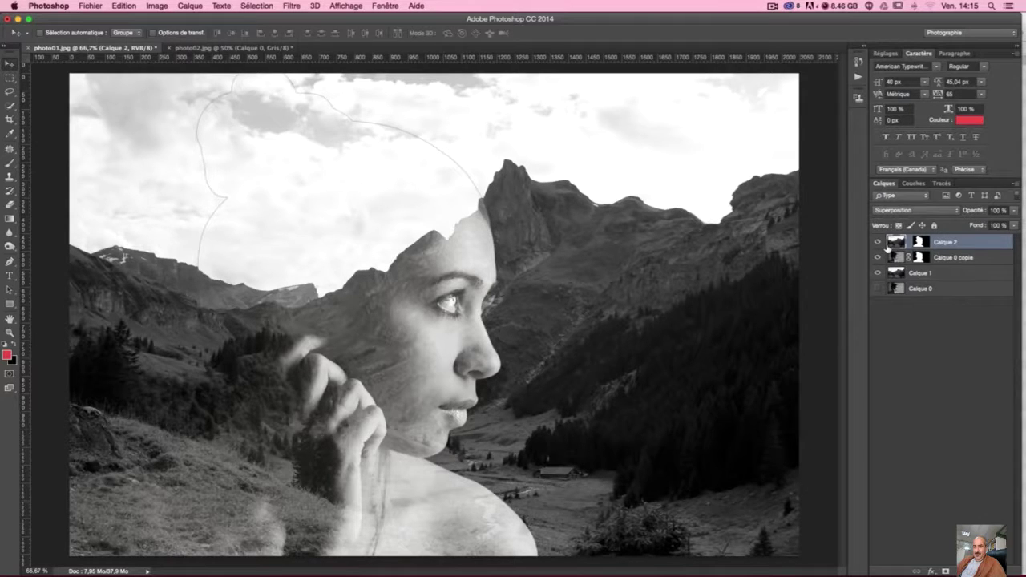
- Apply Levels with inputs 13, 0.80 and 255 to the mountain fill on Calque 2
{"action": "key", "text": "ctrl+l"}
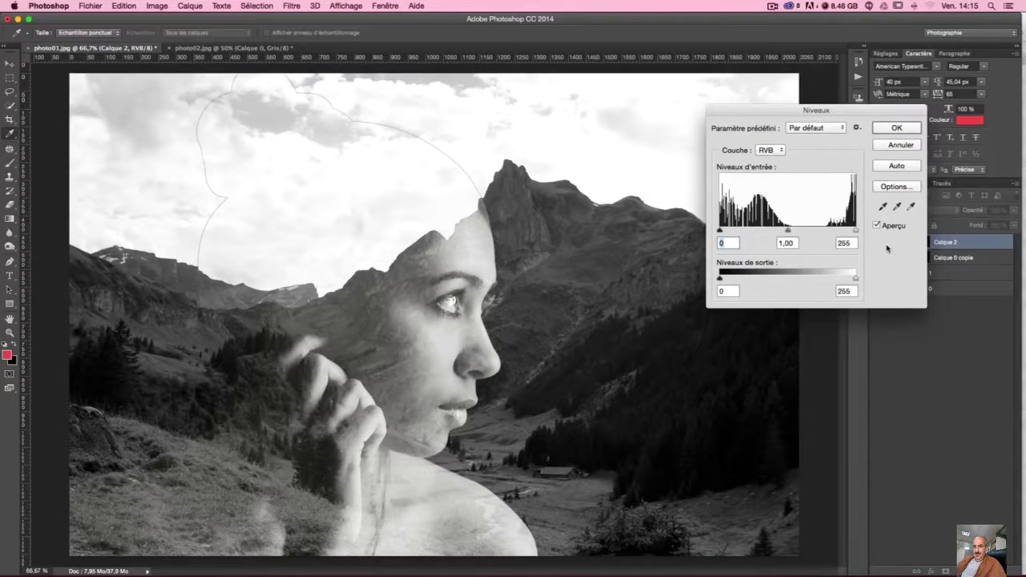
{"action": "mouse_move", "coordinate": [855, 232]}
{"action": "left_mouse_down"}
{"action": "mouse_move", "coordinate": [839, 233]}
{"action": "mouse_move", "coordinate": [873, 233]}
{"action": "left_mouse_up"}
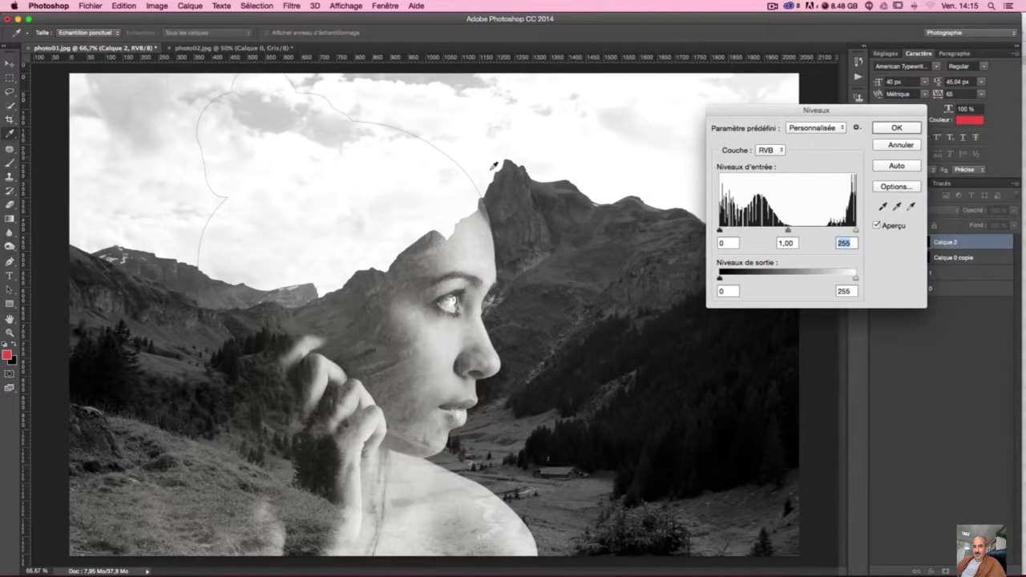
{"action": "mouse_move", "coordinate": [788, 230]}
{"action": "left_mouse_down"}
{"action": "mouse_move", "coordinate": [773, 232]}
{"action": "mouse_move", "coordinate": [794, 233]}
{"action": "left_mouse_up"}
{"action": "left_click", "coordinate": [797, 231]}
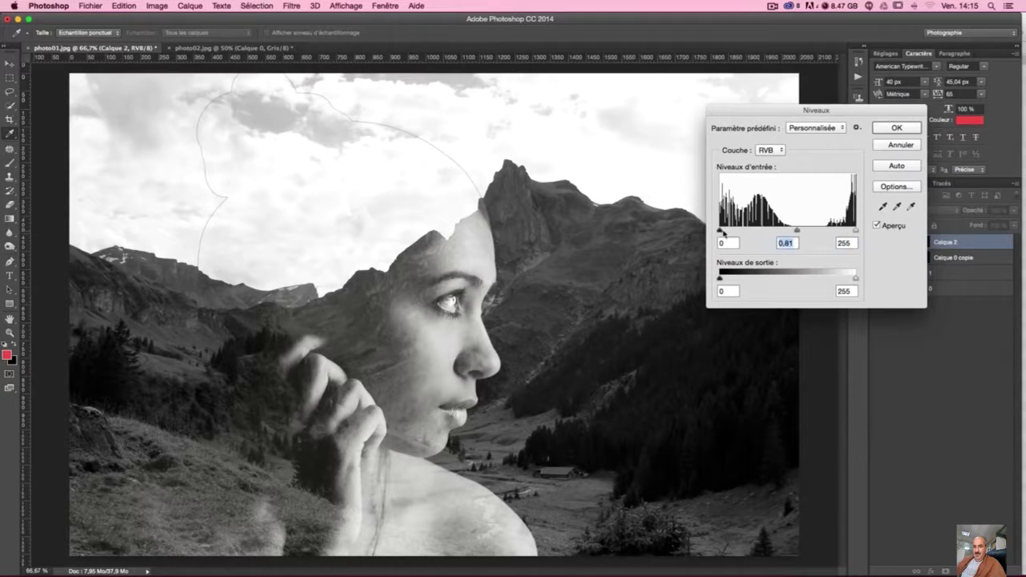
{"action": "left_click_drag", "start_coordinate": [722, 232], "coordinate": [726, 232]}
{"action": "left_click", "coordinate": [726, 231]}
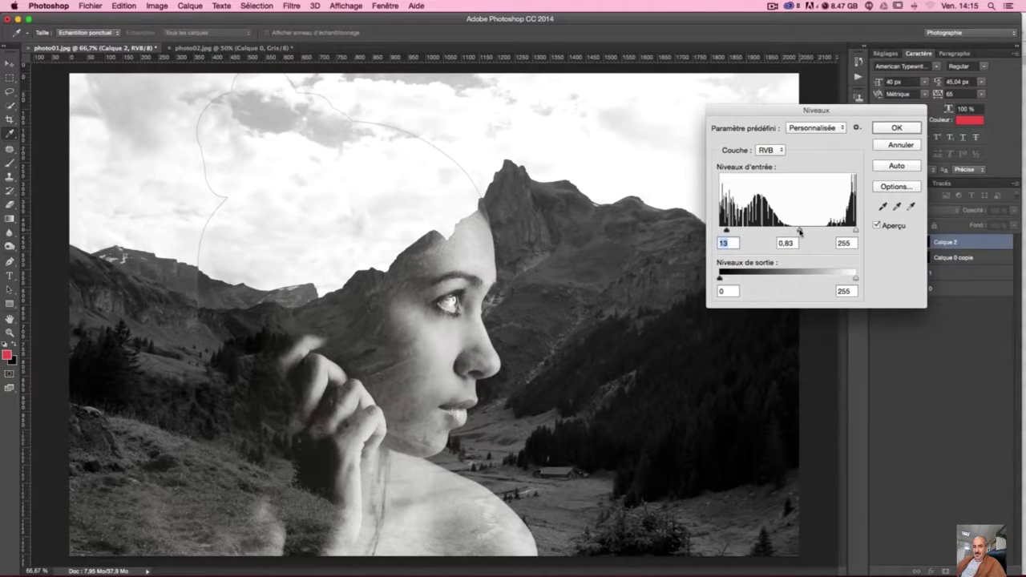
{"action": "left_click", "coordinate": [800, 232]}
{"action": "left_click", "coordinate": [898, 129]}
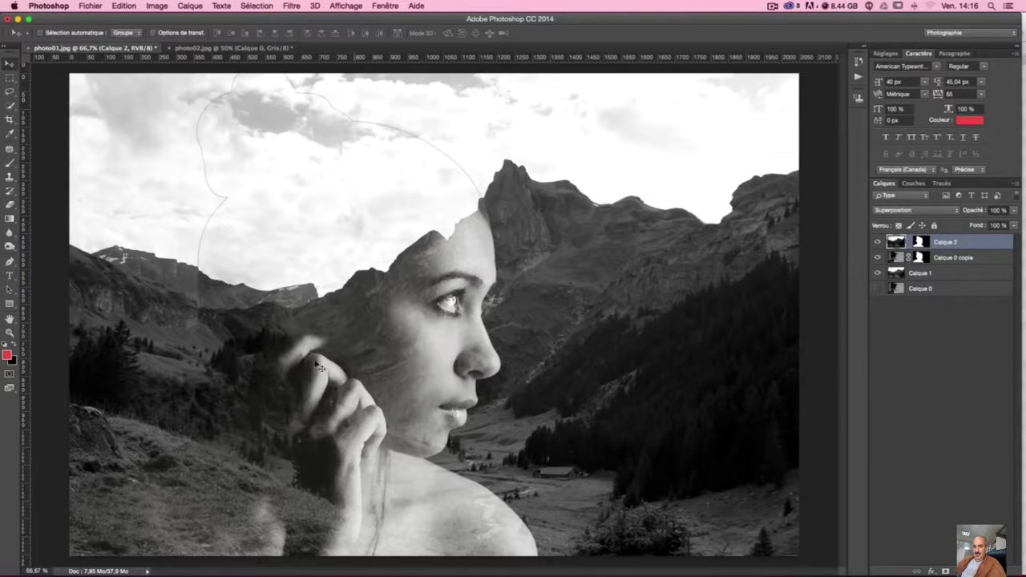
- Apply Levels 10, 0.89, 255 to mountain layer Calque 1, then hide portrait layer Calque 0 copie
{"action": "left_click", "coordinate": [896, 275]}
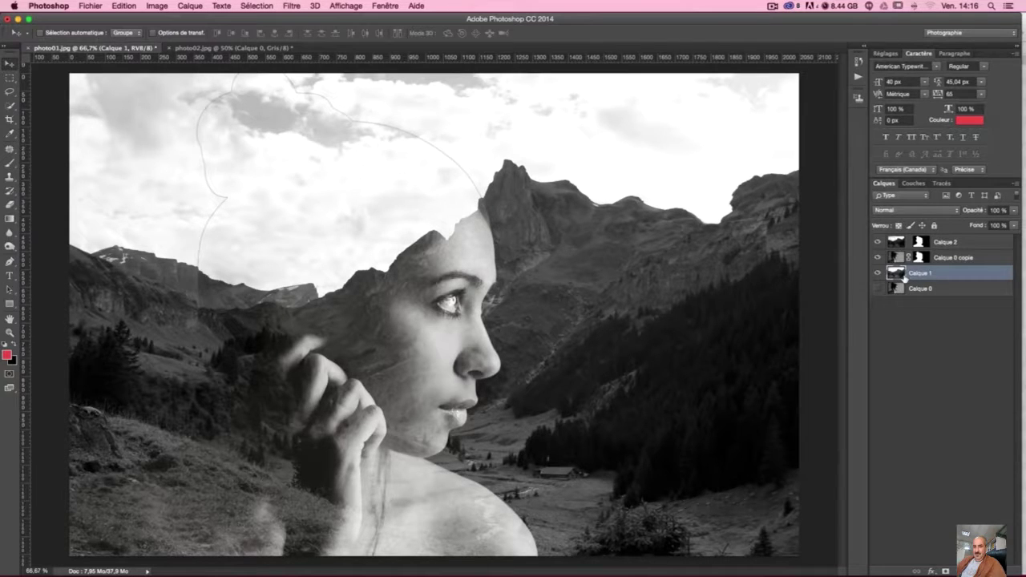
{"action": "key", "text": "ctrl+l"}
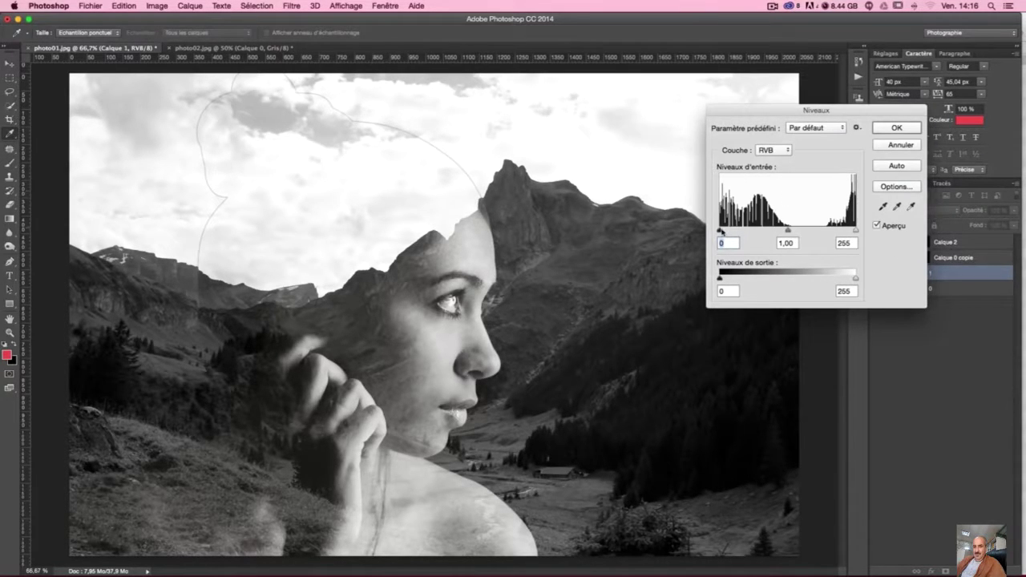
{"action": "left_click_drag", "start_coordinate": [720, 231], "coordinate": [725, 231]}
{"action": "left_click_drag", "start_coordinate": [791, 231], "coordinate": [796, 231]}
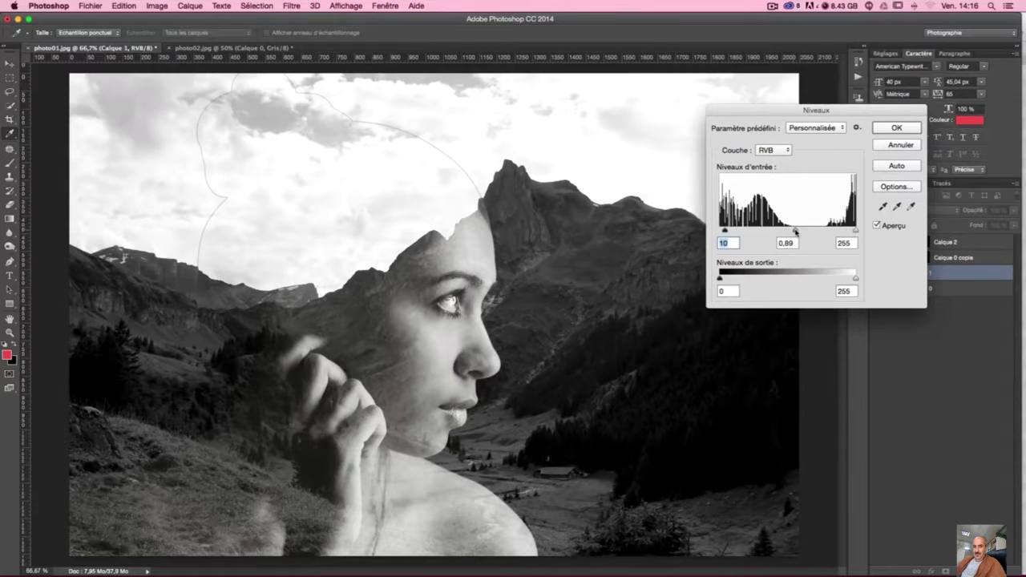
{"action": "left_click_drag", "start_coordinate": [794, 232], "coordinate": [793, 232]}
{"action": "mouse_move", "coordinate": [794, 232]}
{"action": "left_mouse_down"}
{"action": "mouse_move", "coordinate": [781, 232]}
{"action": "mouse_move", "coordinate": [792, 230]}
{"action": "left_mouse_up"}
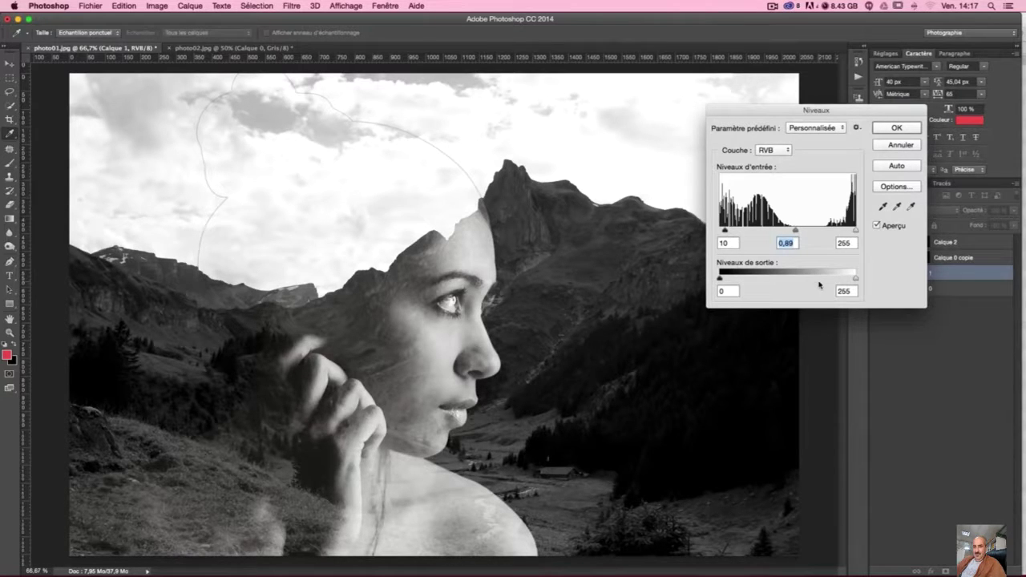
{"action": "key", "text": "Return"}
{"action": "key", "text": "super+z"}
{"action": "key", "text": "super+z"}
{"action": "key", "text": "super+z"}
{"action": "key", "text": "super+z"}
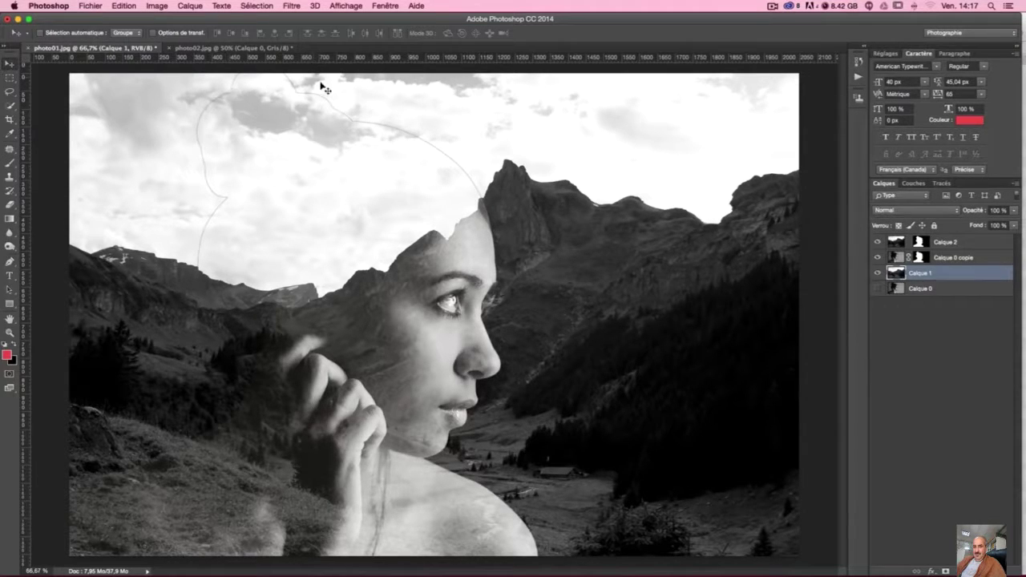
{"action": "left_click", "coordinate": [872, 258]}
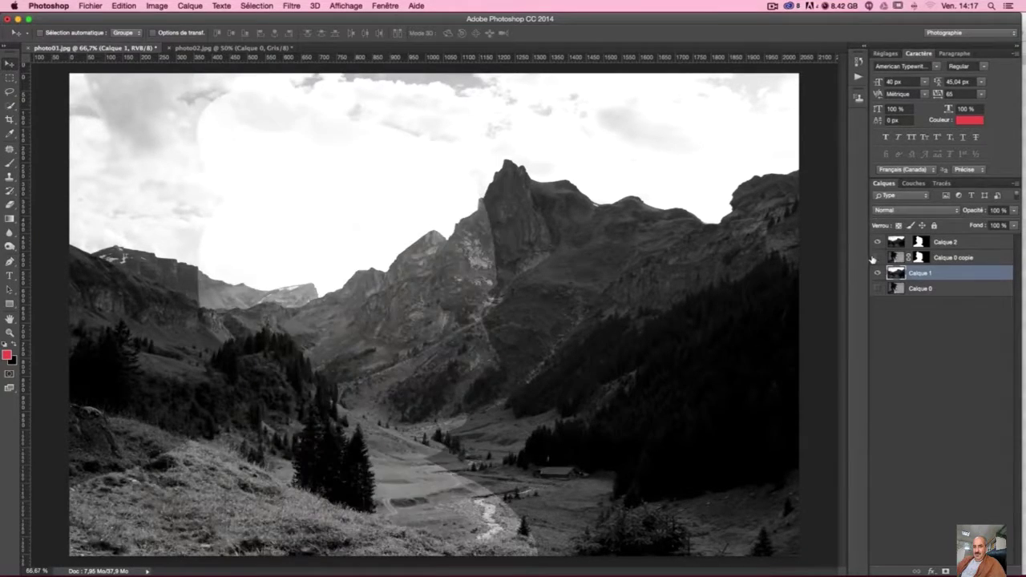
- Show the portrait again and stamp all visible layers into a new top layer, Calque 3
{"action": "left_click", "coordinate": [876, 257]}
{"action": "left_click", "coordinate": [878, 243]}
{"action": "left_click", "coordinate": [877, 258]}
{"action": "left_click", "coordinate": [972, 245]}
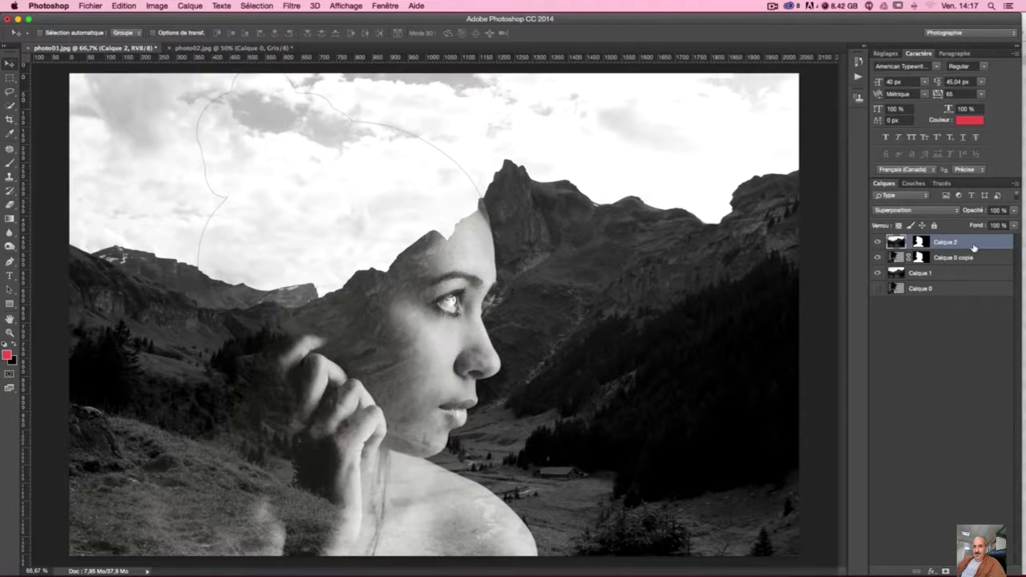
{"action": "key", "text": "ctrl+alt+shift+e"}
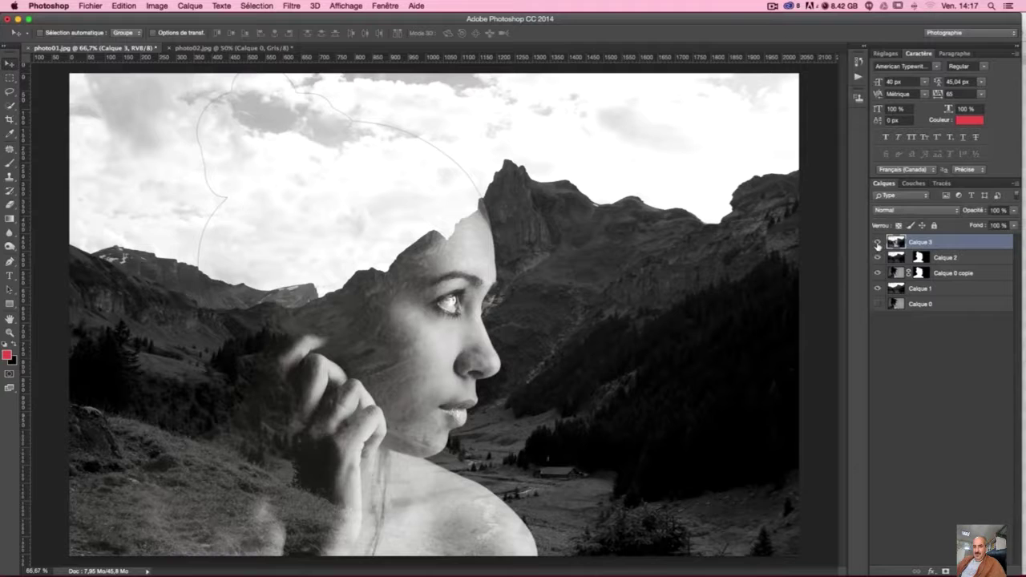
{"action": "key", "text": "ctrl+1"}
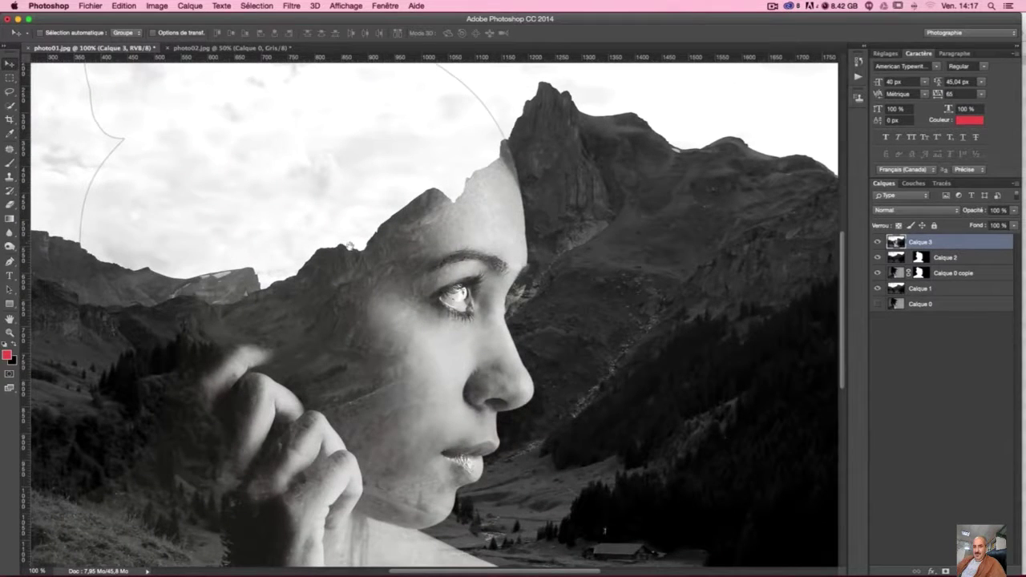
- Set up the Clone Stamp at about 34 px and 100% opacity over the sky's grey outline
{"action": "left_click_drag", "start_coordinate": [363, 243], "coordinate": [633, 348]}
{"action": "key", "text": "ctrl+plus"}
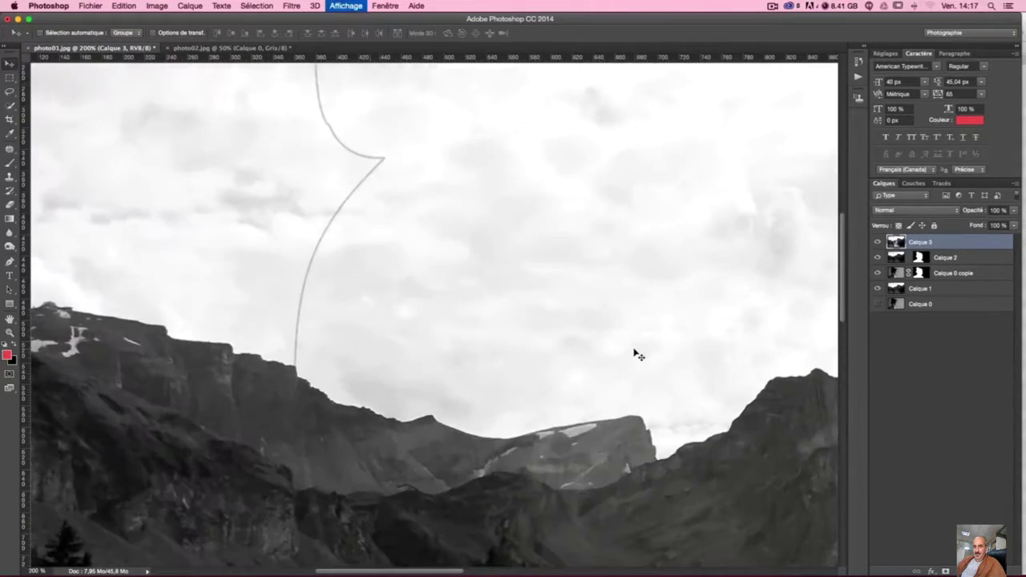
{"action": "left_click_drag", "start_coordinate": [562, 324], "coordinate": [529, 383]}
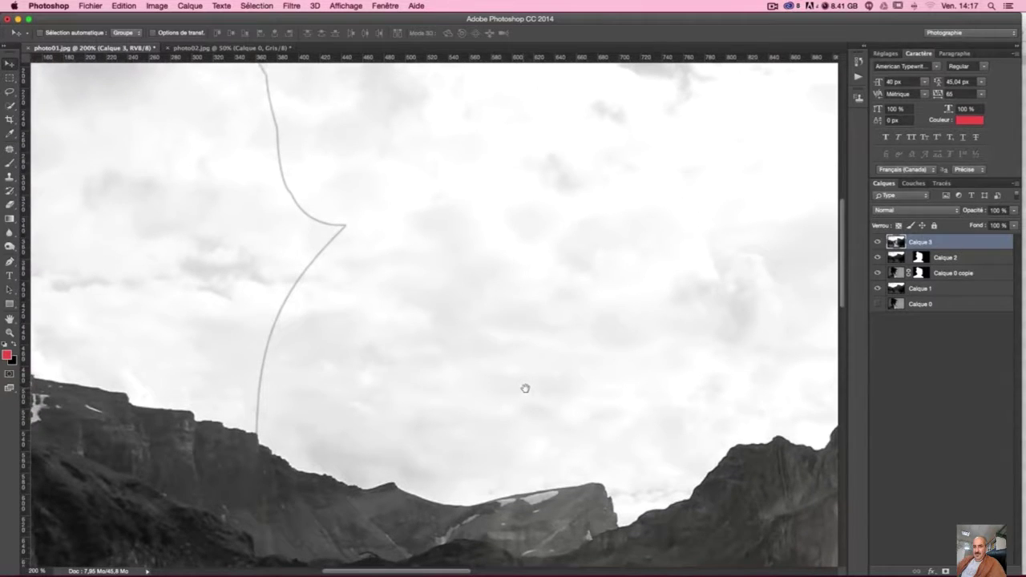
{"action": "left_click_drag", "start_coordinate": [424, 334], "coordinate": [428, 387]}
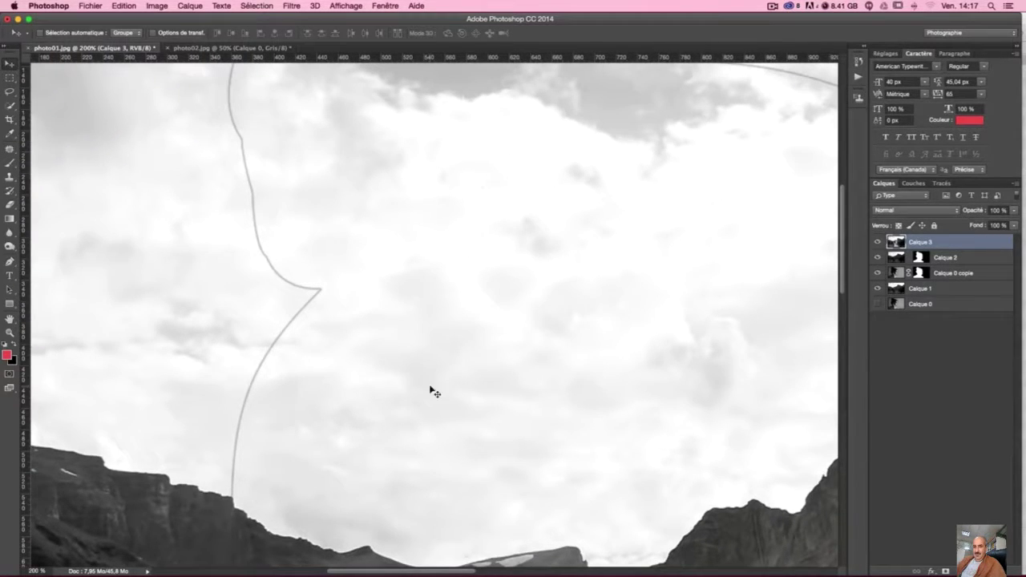
{"action": "left_click", "coordinate": [10, 177]}
{"action": "left_click_drag", "start_coordinate": [346, 257], "coordinate": [200, 256]}
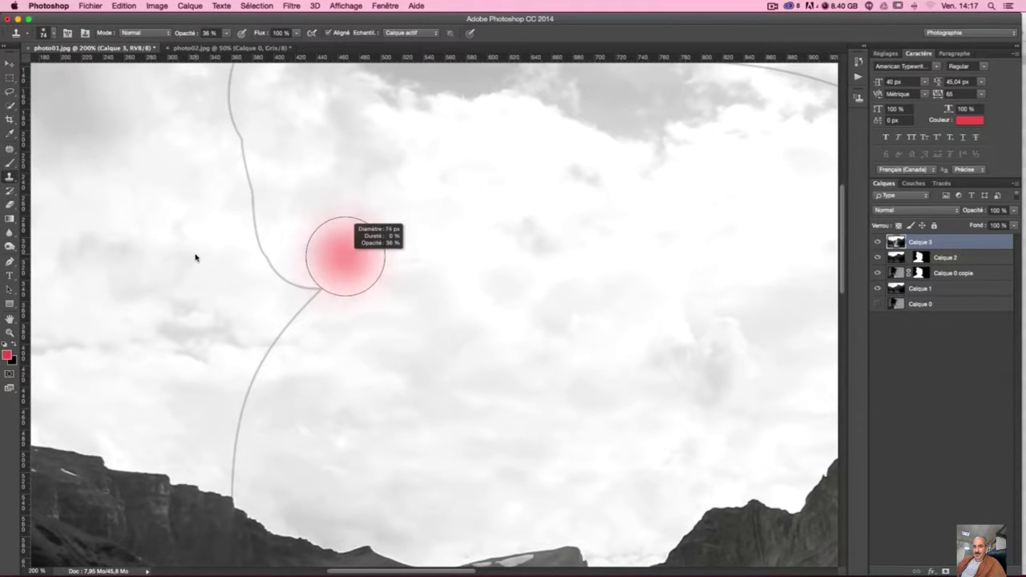
{"action": "left_click_drag", "start_coordinate": [451, 362], "coordinate": [425, 361]}
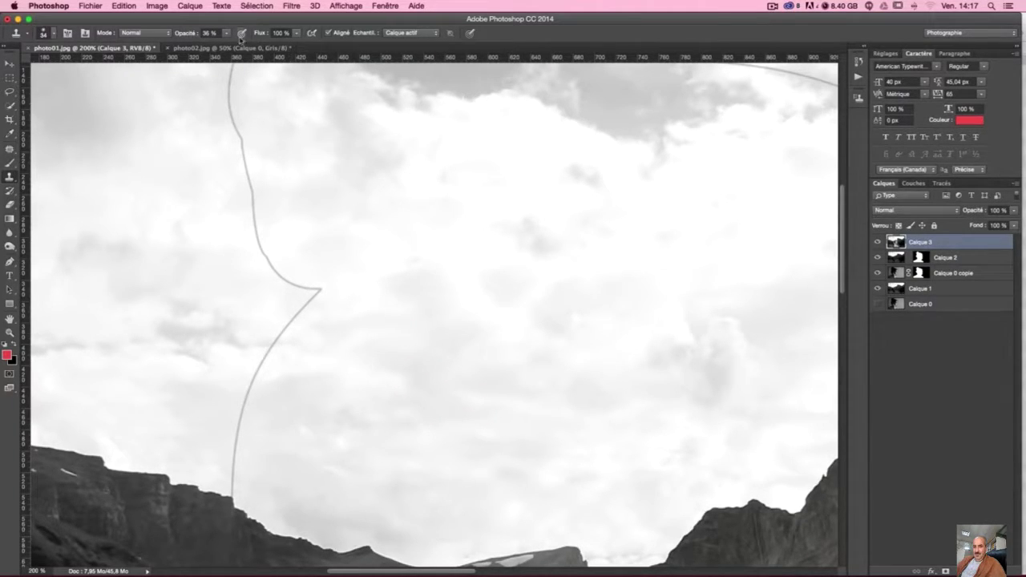
{"action": "key", "text": "0"}
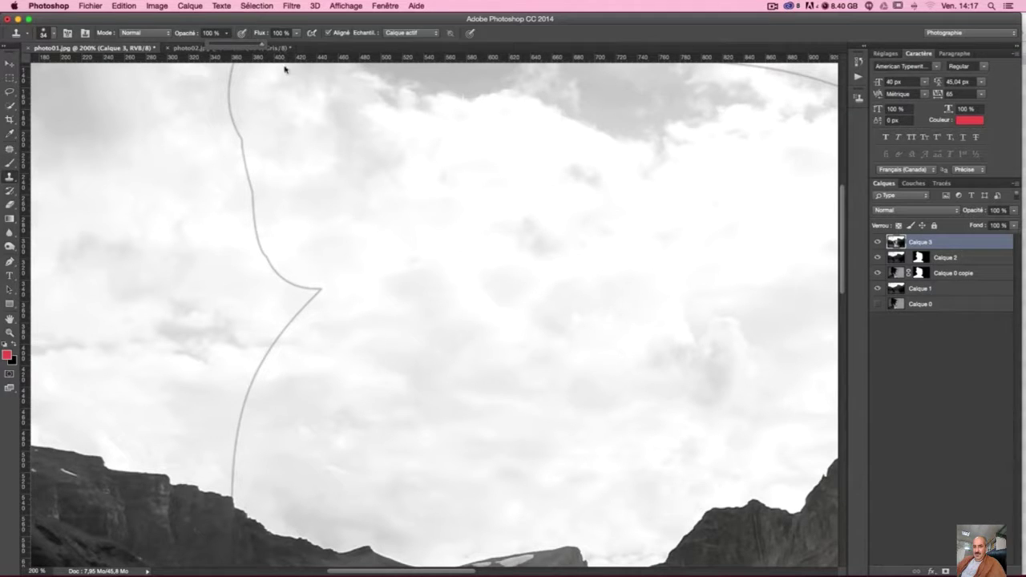
- Clone cloud texture over the stray grey outline in the sky
{"action": "left_click_drag", "start_coordinate": [236, 476], "coordinate": [263, 384]}
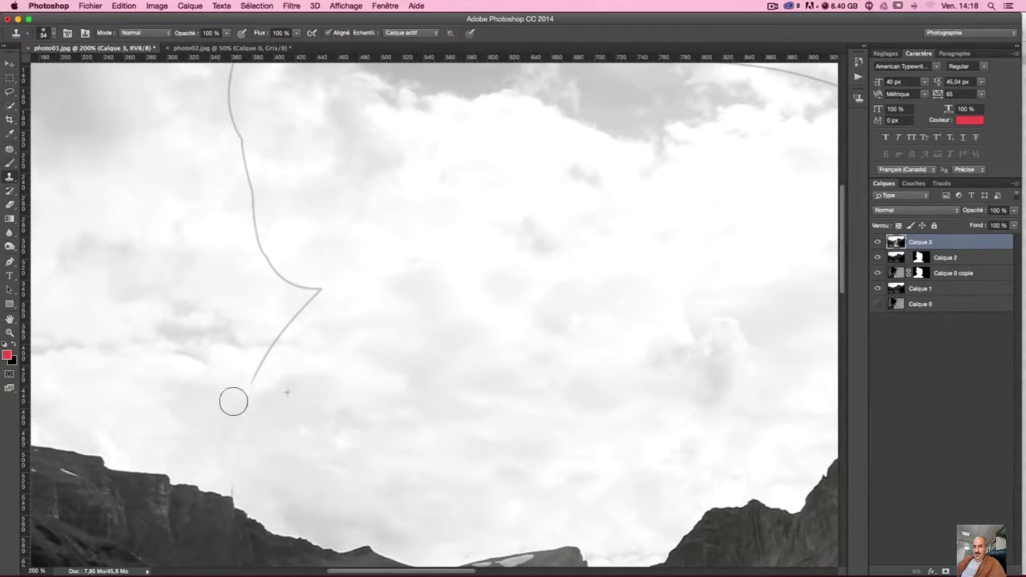
{"action": "left_click_drag", "start_coordinate": [232, 405], "coordinate": [278, 354]}
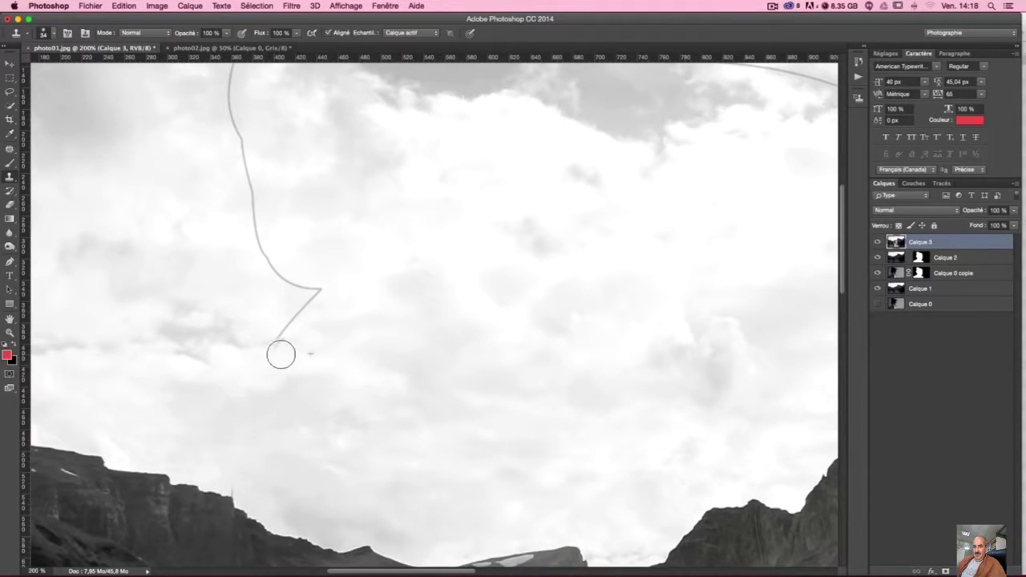
{"action": "mouse_move", "coordinate": [318, 348]}
{"action": "left_mouse_down"}
{"action": "mouse_move", "coordinate": [290, 343]}
{"action": "mouse_move", "coordinate": [316, 295]}
{"action": "mouse_move", "coordinate": [281, 277]}
{"action": "mouse_move", "coordinate": [298, 289]}
{"action": "left_mouse_up"}
{"action": "left_click", "coordinate": [249, 314], "text": "alt"}
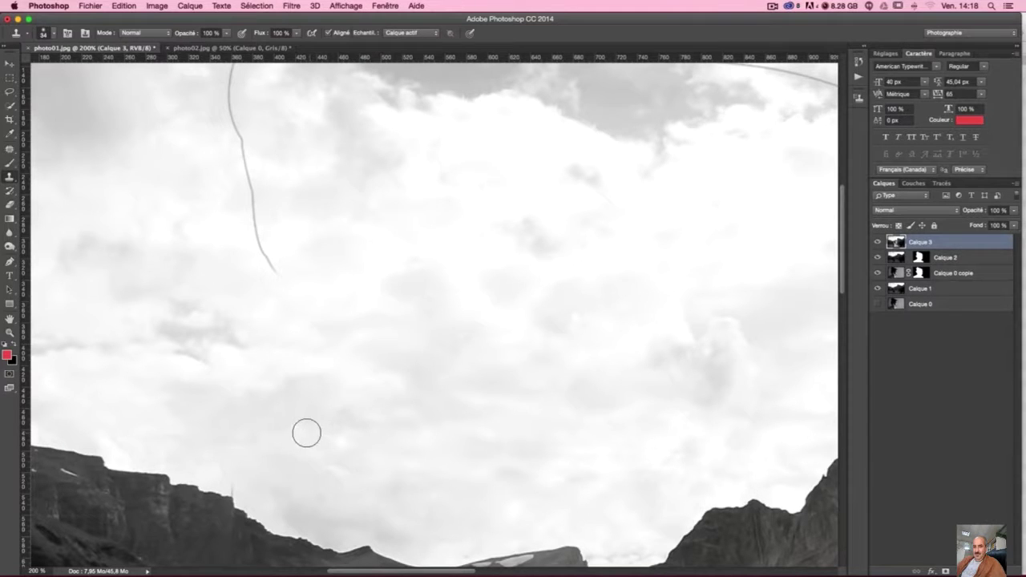
- With a much smaller brush, clone away the vertical streak on the cliff edge
{"action": "left_click_drag", "start_coordinate": [308, 432], "coordinate": [279, 440]}
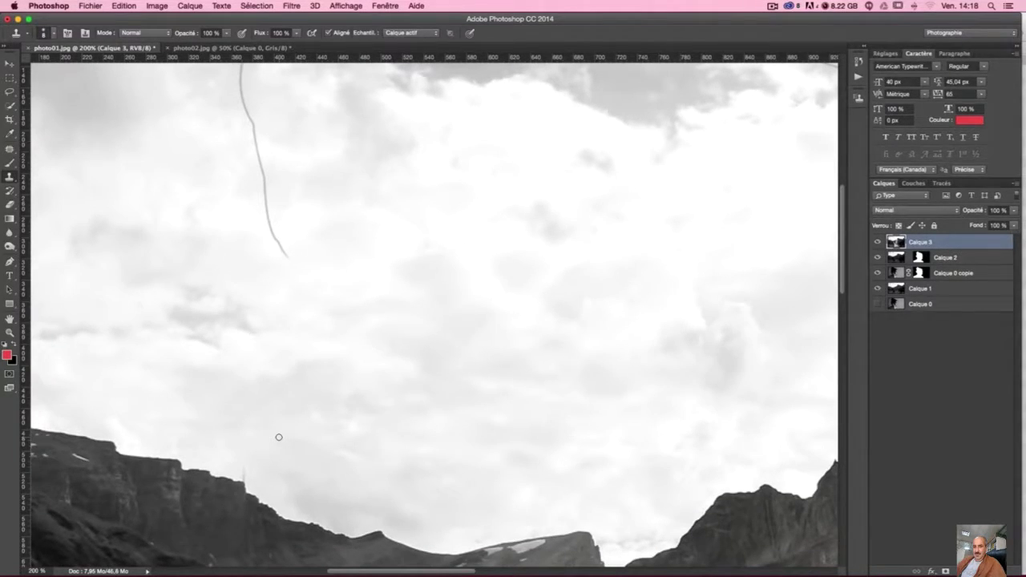
{"action": "key", "text": "super+plus"}
{"action": "key", "text": "super+plus"}
{"action": "key", "text": "super+plus"}
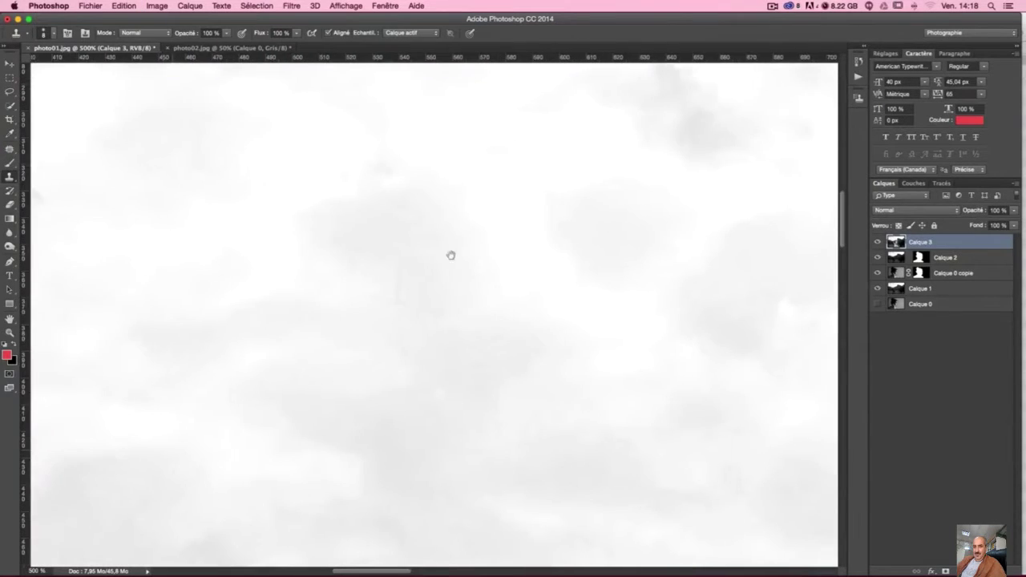
{"action": "scroll", "coordinate": [451, 255], "scroll_direction": "left", "scroll_amount": 5}
{"action": "scroll", "coordinate": [437, 291], "scroll_direction": "left", "scroll_amount": 1}
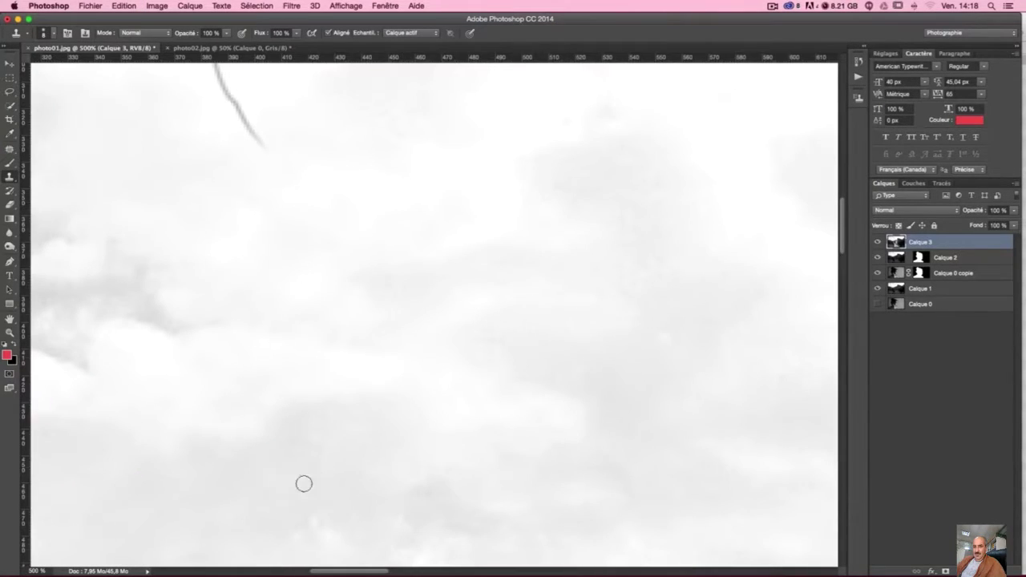
{"action": "left_click_drag", "start_coordinate": [294, 490], "coordinate": [380, 198]}
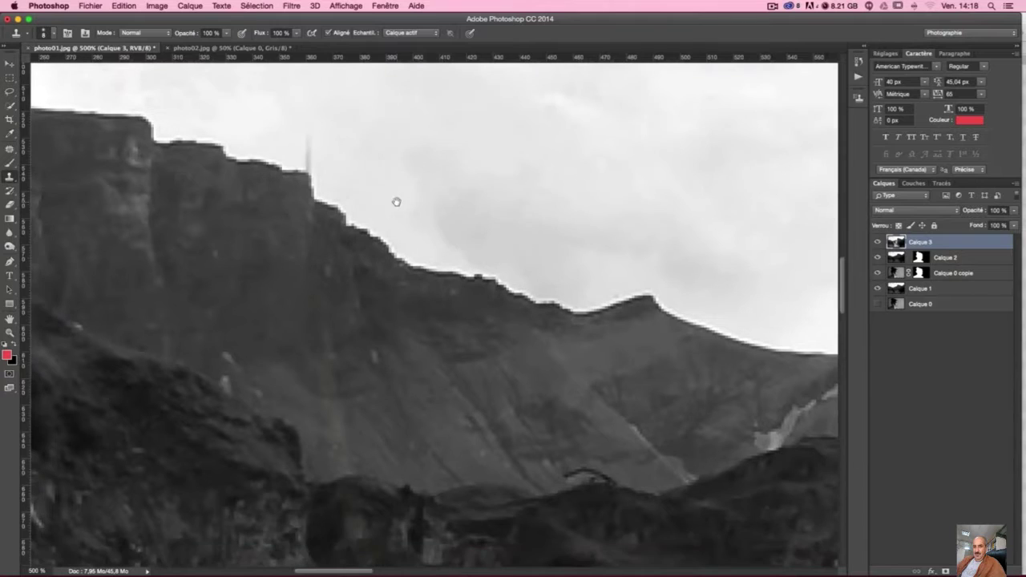
{"action": "left_click", "coordinate": [342, 139], "text": "alt"}
{"action": "mouse_move", "coordinate": [312, 137]}
{"action": "left_mouse_down"}
{"action": "mouse_move", "coordinate": [316, 167]}
{"action": "mouse_move", "coordinate": [304, 139]}
{"action": "left_mouse_up"}
- Clone cloud over the grey line's lower end with a 31 px brush, undoing a misaligned stroke
{"action": "key", "text": "super+minus"}
{"action": "key", "text": "super+minus"}
{"action": "key", "text": "super+minus"}
{"action": "key", "text": "super+minus"}
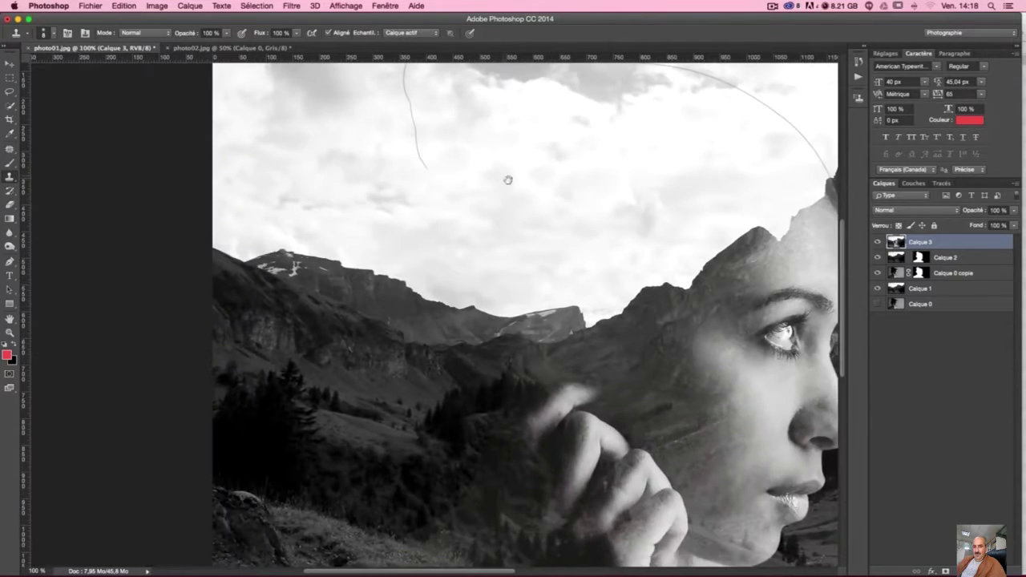
{"action": "left_click_drag", "start_coordinate": [506, 176], "coordinate": [485, 329]}
{"action": "key", "text": "super+plus"}
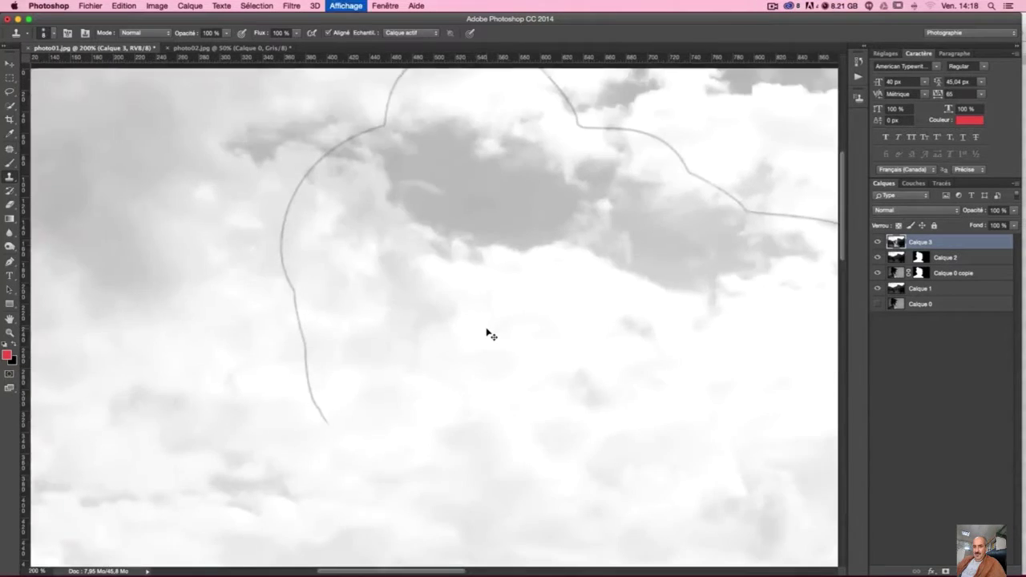
{"action": "key", "text": "super+plus"}
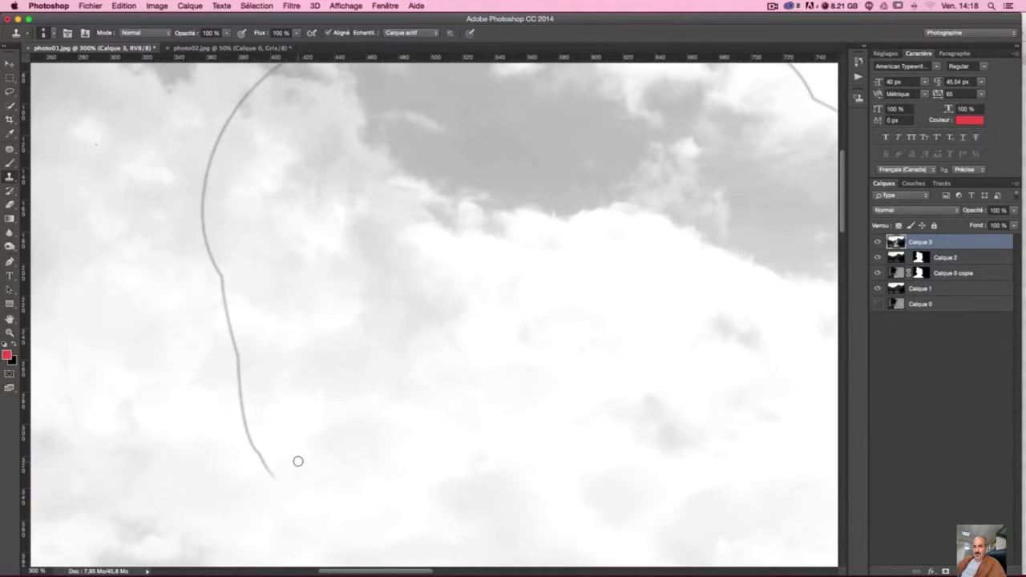
{"action": "left_click", "coordinate": [297, 457], "text": "alt"}
{"action": "left_click_drag", "start_coordinate": [290, 481], "coordinate": [246, 414]}
{"action": "left_click_drag", "start_coordinate": [398, 367], "coordinate": [412, 365]}
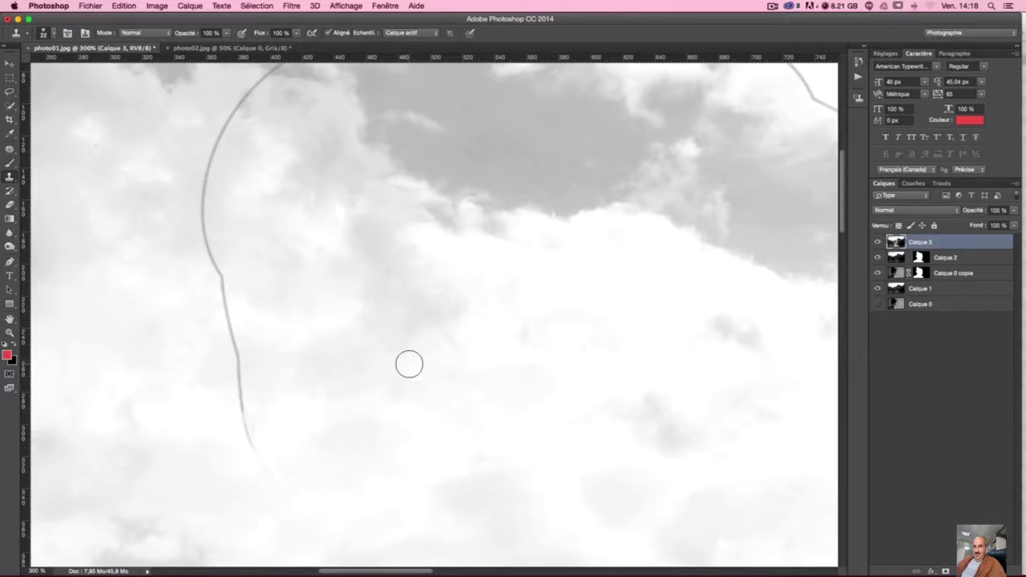
{"action": "left_click_drag", "start_coordinate": [409, 365], "coordinate": [417, 365]}
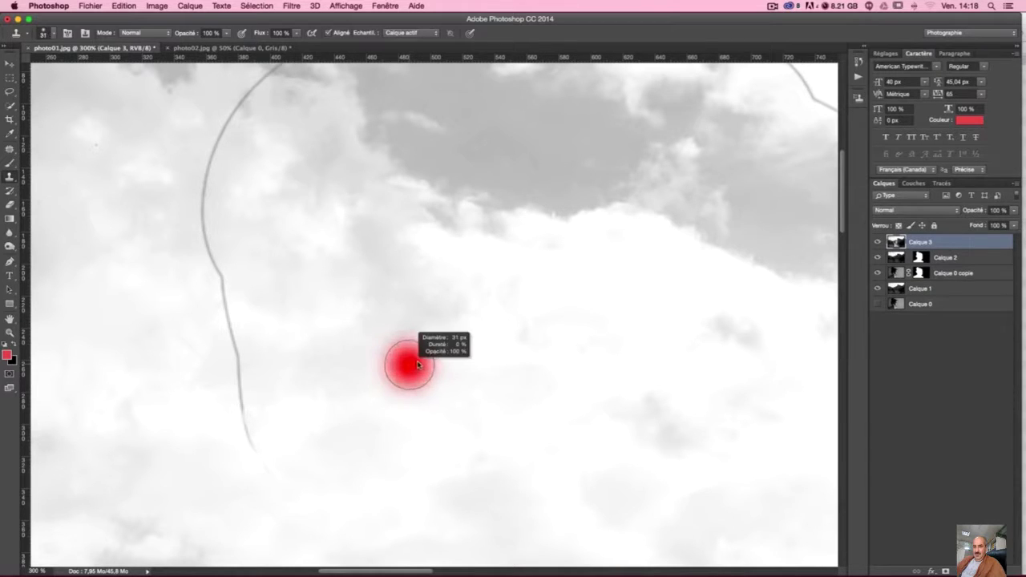
{"action": "left_click_drag", "start_coordinate": [241, 440], "coordinate": [252, 451]}
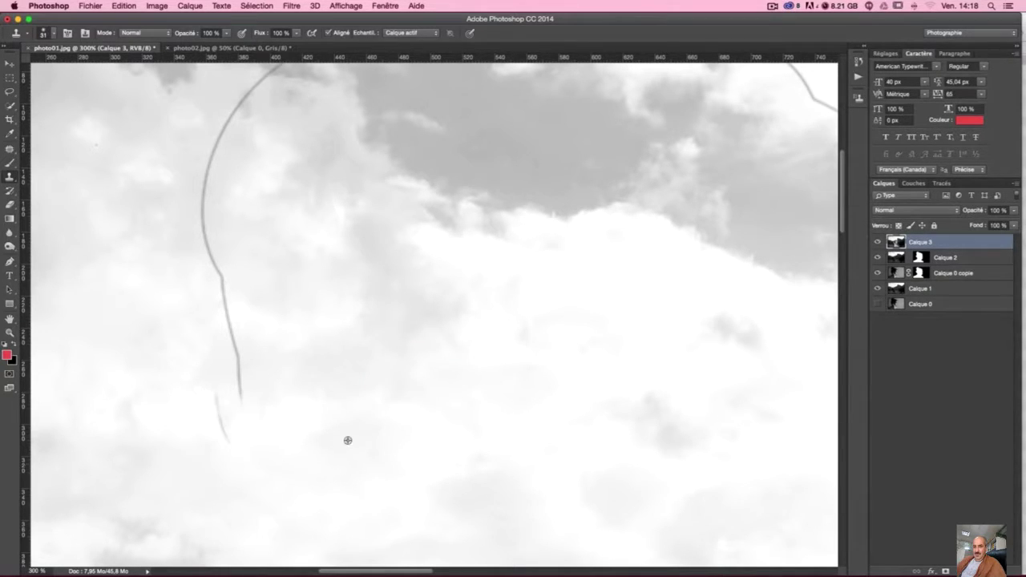
{"action": "key", "text": "ctrl+z"}
- Clone away the curve's lower part and its tail toward the top of the image
{"action": "left_click_drag", "start_coordinate": [283, 470], "coordinate": [249, 345]}
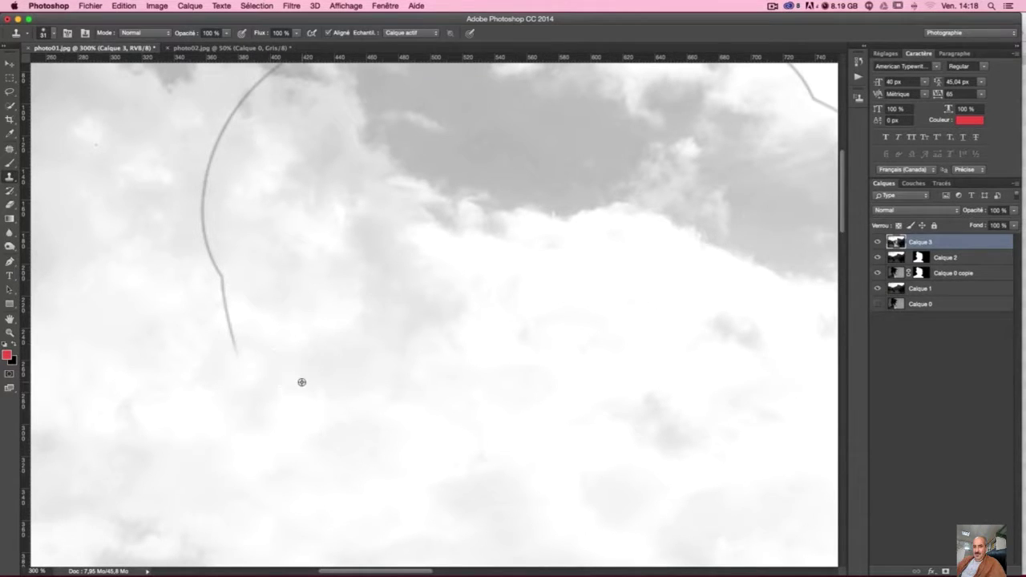
{"action": "left_click_drag", "start_coordinate": [241, 371], "coordinate": [227, 314]}
{"action": "left_click_drag", "start_coordinate": [222, 315], "coordinate": [208, 185]}
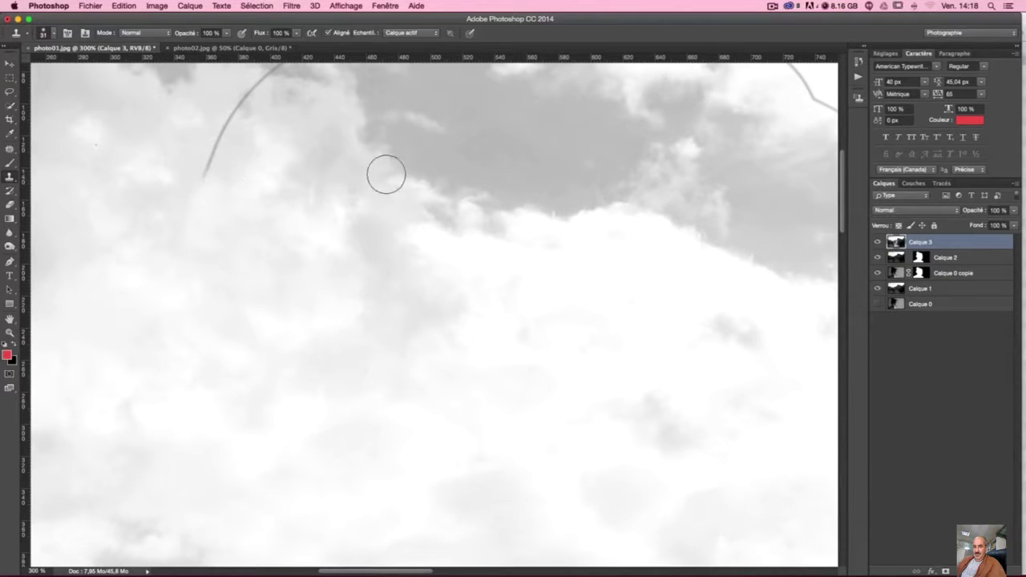
{"action": "left_click_drag", "start_coordinate": [399, 257], "coordinate": [399, 345]}
{"action": "scroll", "coordinate": [399, 344], "scroll_direction": "up", "scroll_amount": 5}
{"action": "left_click_drag", "start_coordinate": [206, 454], "coordinate": [213, 431]}
{"action": "mouse_move", "coordinate": [227, 396]}
{"action": "left_mouse_down"}
{"action": "mouse_move", "coordinate": [240, 370]}
{"action": "mouse_move", "coordinate": [269, 359]}
{"action": "left_mouse_up"}
{"action": "left_click", "coordinate": [222, 355], "text": "alt"}
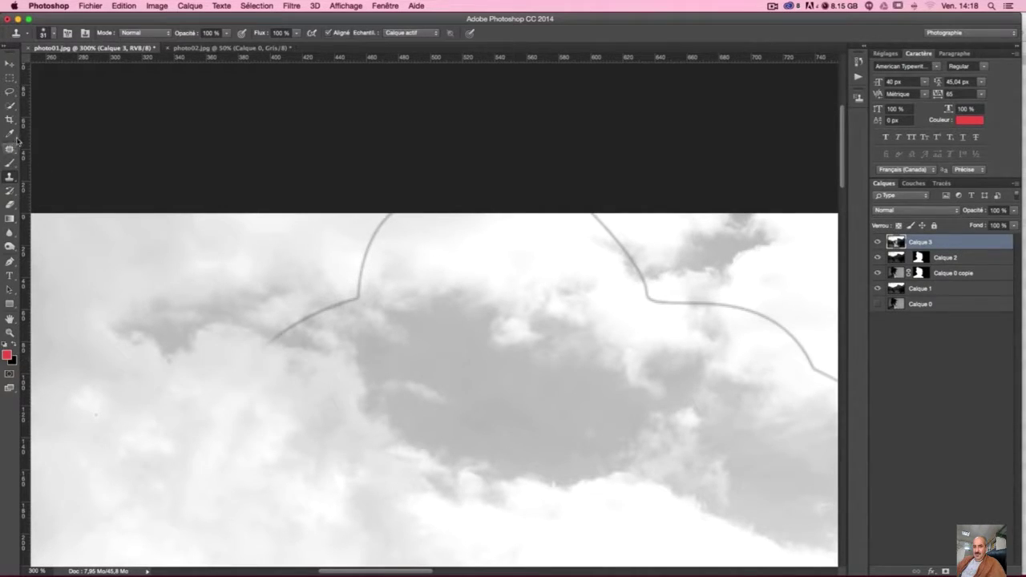
- Resample cloud and clone over the curve's lower-left end and leftward hook
{"action": "left_click", "coordinate": [276, 319], "text": "alt"}
{"action": "left_click_drag", "start_coordinate": [264, 339], "coordinate": [271, 343]}
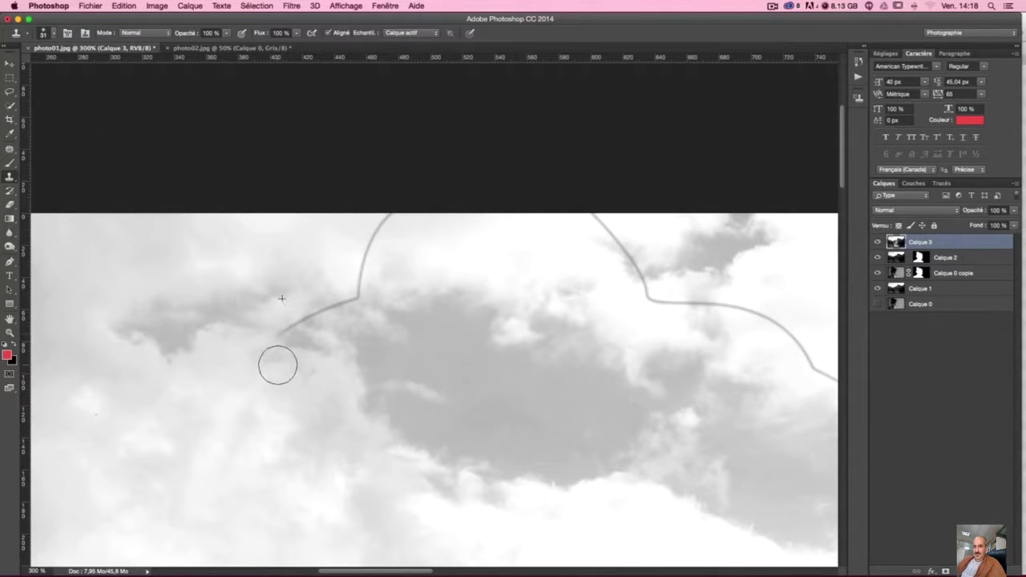
{"action": "left_click", "coordinate": [338, 384], "text": "alt"}
{"action": "mouse_move", "coordinate": [274, 352]}
{"action": "left_mouse_down"}
{"action": "mouse_move", "coordinate": [282, 331]}
{"action": "mouse_move", "coordinate": [303, 321]}
{"action": "left_mouse_up"}
{"action": "left_click", "coordinate": [292, 304], "text": "alt"}
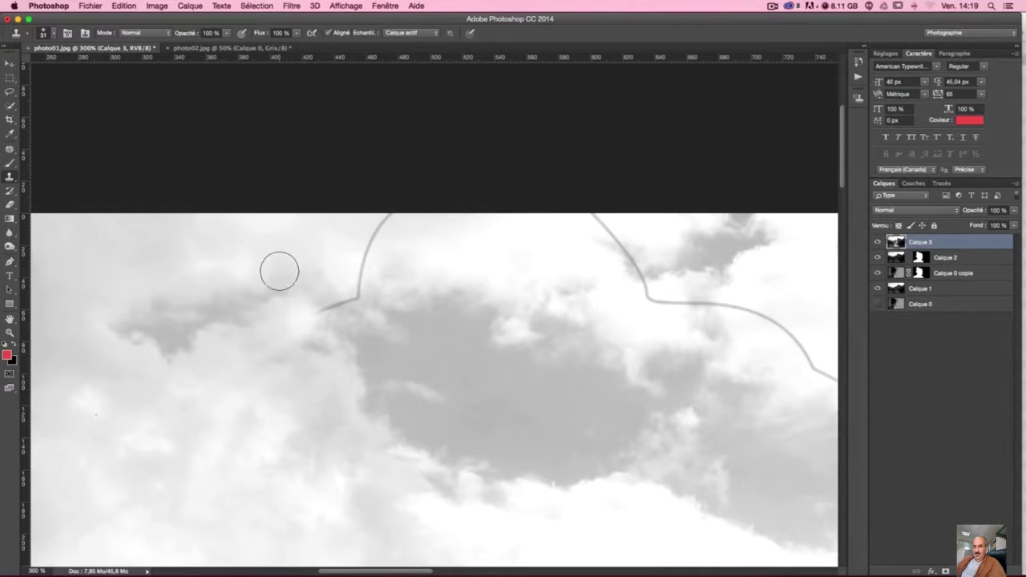
{"action": "left_click_drag", "start_coordinate": [321, 297], "coordinate": [315, 314]}
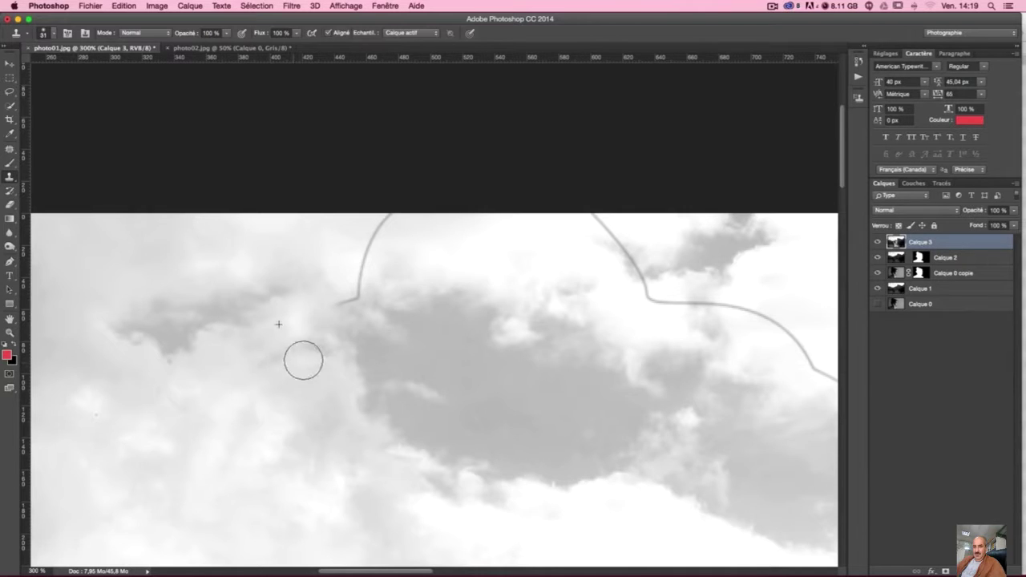
{"action": "mouse_move", "coordinate": [338, 301]}
{"action": "left_mouse_down"}
{"action": "mouse_move", "coordinate": [360, 298]}
{"action": "mouse_move", "coordinate": [361, 239]}
{"action": "mouse_move", "coordinate": [390, 213]}
{"action": "left_mouse_up"}
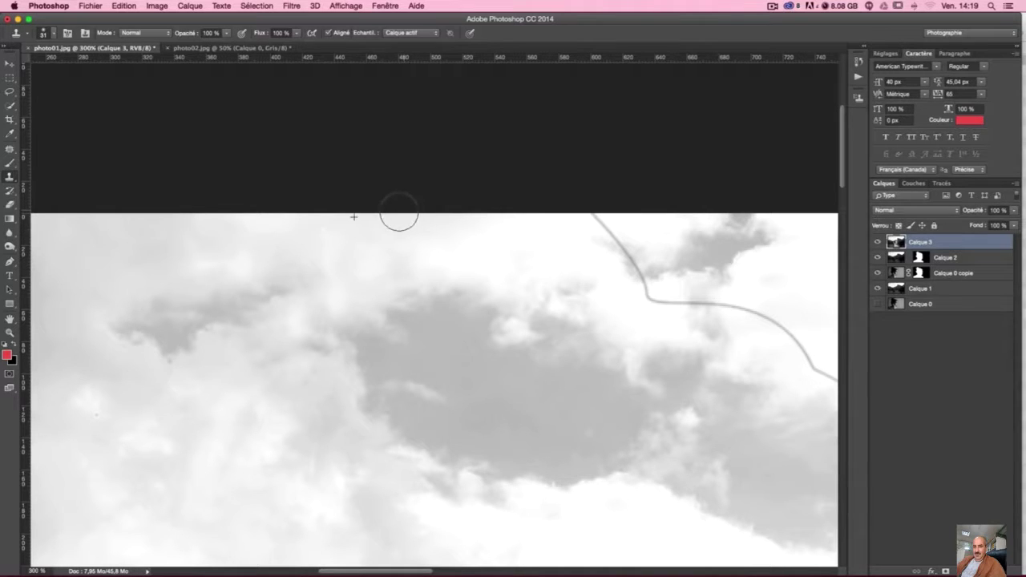
- Clone cloud over the curve's upper segment and its left part
{"action": "scroll", "coordinate": [492, 305], "scroll_direction": "right", "scroll_amount": 5}
{"action": "scroll", "coordinate": [492, 305], "scroll_direction": "down", "scroll_amount": 2}
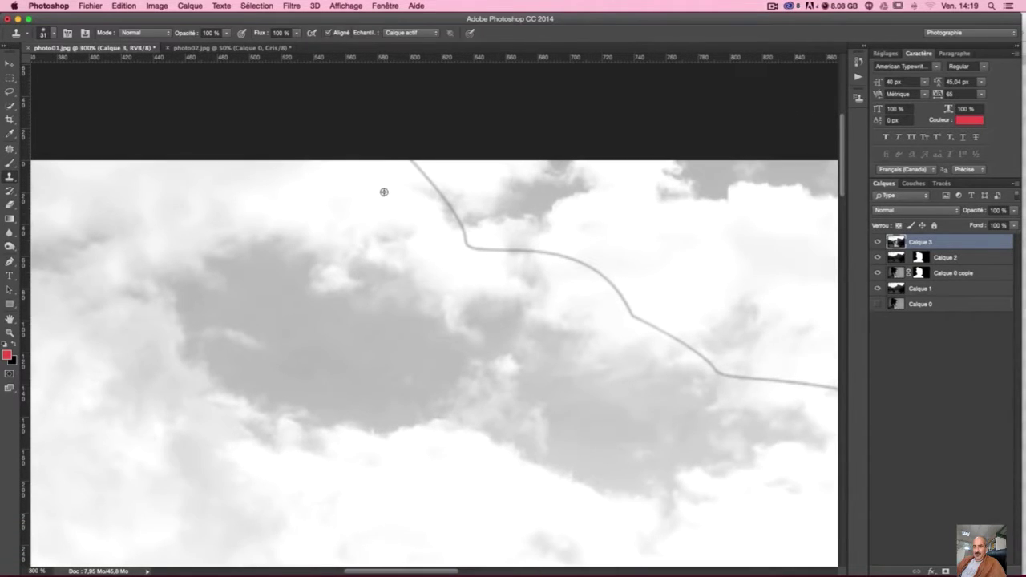
{"action": "mouse_move", "coordinate": [403, 156]}
{"action": "left_mouse_down"}
{"action": "mouse_move", "coordinate": [481, 250]}
{"action": "mouse_move", "coordinate": [513, 252]}
{"action": "left_mouse_up"}
{"action": "left_click", "coordinate": [572, 239], "text": "alt"}
{"action": "left_click_drag", "start_coordinate": [459, 277], "coordinate": [473, 273]}
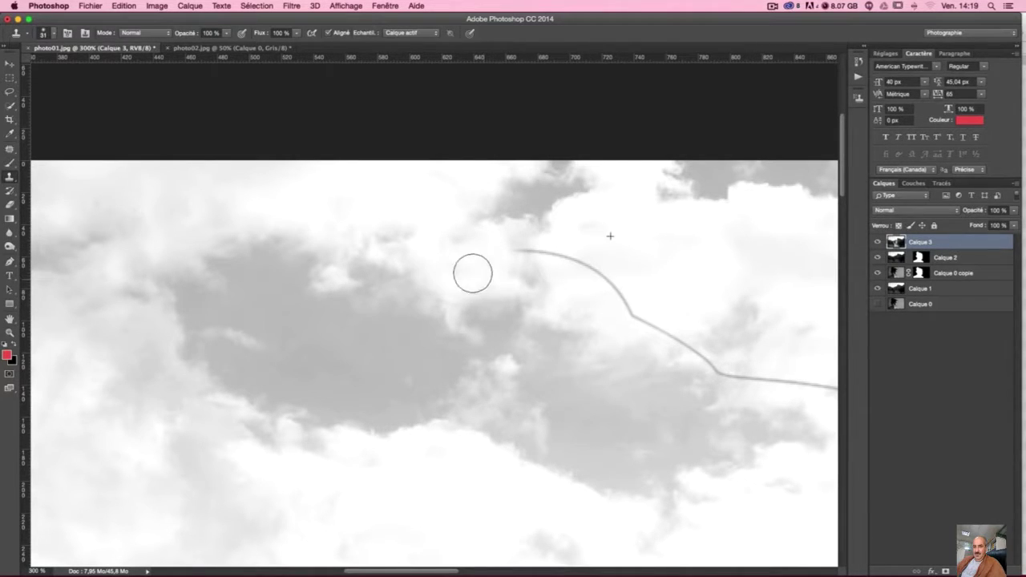
{"action": "left_click_drag", "start_coordinate": [516, 247], "coordinate": [559, 248]}
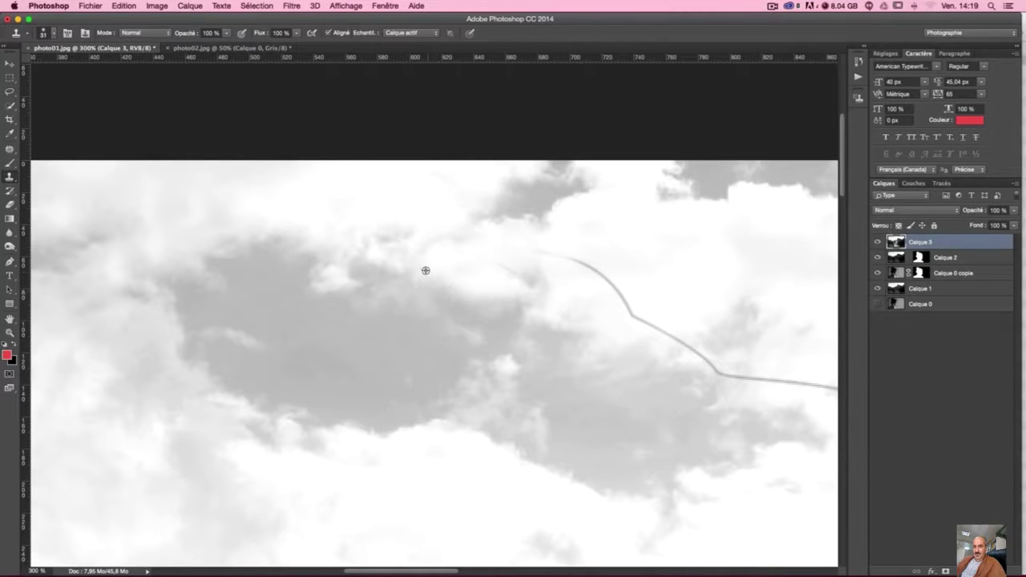
- Clone away the line's diagonal start and bend, panning along the curve
{"action": "left_click_drag", "start_coordinate": [612, 321], "coordinate": [482, 298]}
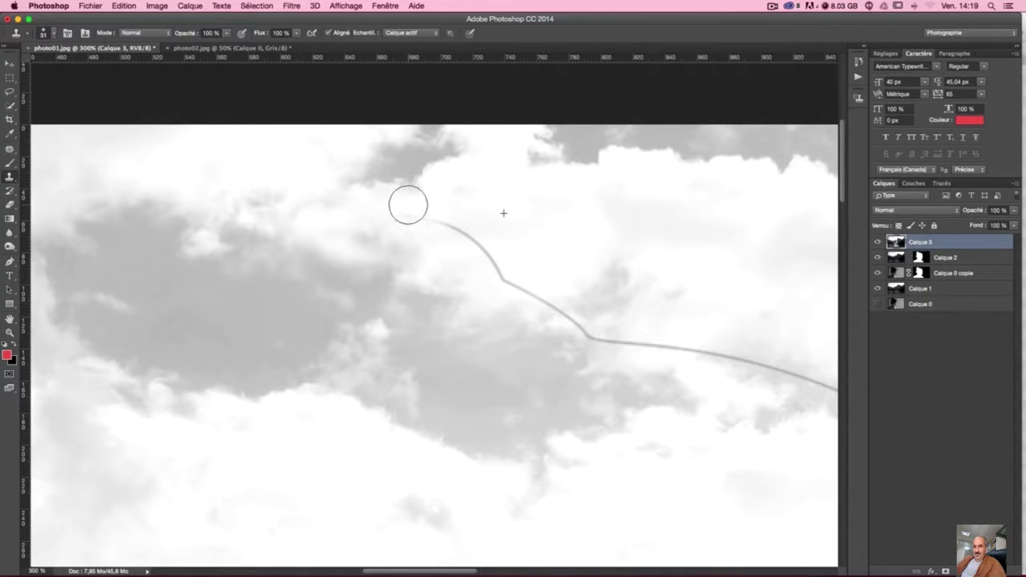
{"action": "mouse_move", "coordinate": [421, 213]}
{"action": "left_mouse_down"}
{"action": "mouse_move", "coordinate": [511, 232]}
{"action": "mouse_move", "coordinate": [558, 264]}
{"action": "left_mouse_up"}
{"action": "scroll", "coordinate": [473, 236], "scroll_direction": "right", "scroll_amount": 5}
{"action": "scroll", "coordinate": [474, 235], "scroll_direction": "down", "scroll_amount": 2}
{"action": "left_click", "coordinate": [343, 201], "text": "alt"}
{"action": "left_click_drag", "start_coordinate": [288, 218], "coordinate": [342, 252]}
{"action": "left_click", "coordinate": [385, 180], "text": "alt"}
{"action": "left_click_drag", "start_coordinate": [368, 286], "coordinate": [520, 297]}
{"action": "left_click_drag", "start_coordinate": [458, 222], "coordinate": [363, 187]}
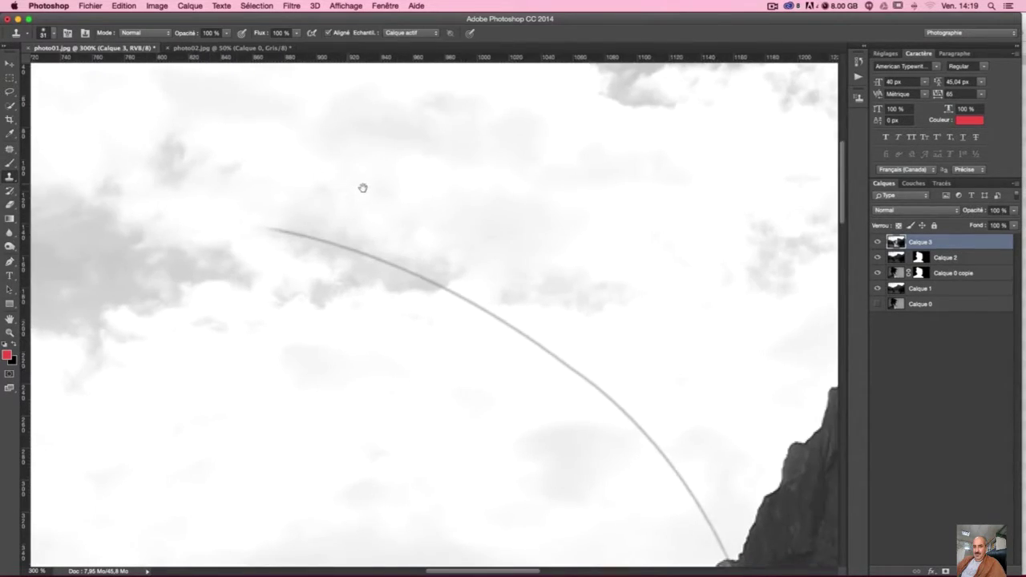
- Clone sky over the line's left end and the upper grey arc near the mountain peak
{"action": "mouse_move", "coordinate": [243, 225]}
{"action": "left_mouse_down"}
{"action": "mouse_move", "coordinate": [361, 238]}
{"action": "mouse_move", "coordinate": [410, 275]}
{"action": "mouse_move", "coordinate": [497, 313]}
{"action": "left_mouse_up"}
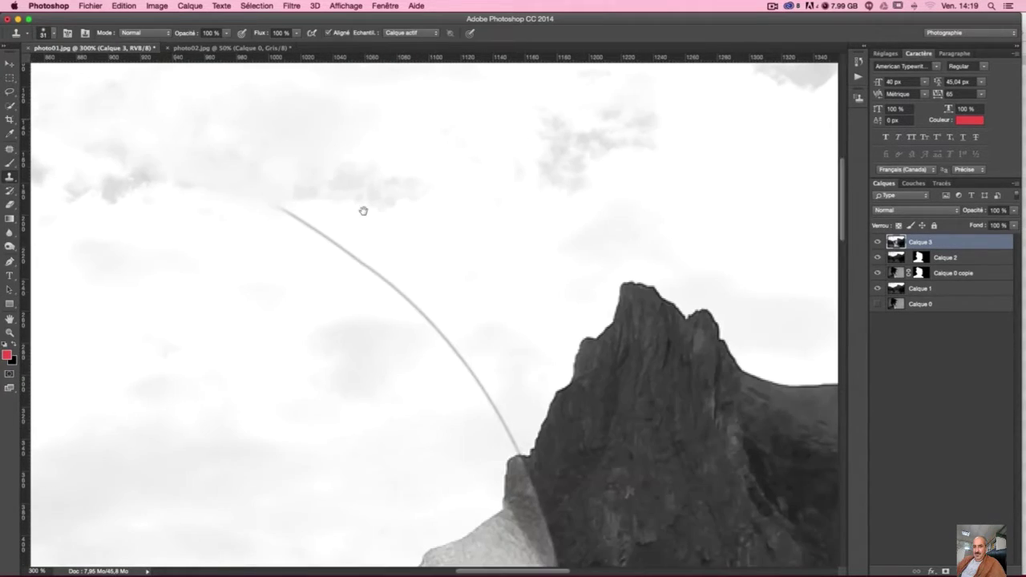
{"action": "left_click_drag", "start_coordinate": [598, 332], "coordinate": [362, 208]}
{"action": "mouse_move", "coordinate": [259, 206]}
{"action": "left_mouse_down"}
{"action": "mouse_move", "coordinate": [371, 270]}
{"action": "mouse_move", "coordinate": [408, 305]}
{"action": "left_mouse_up"}
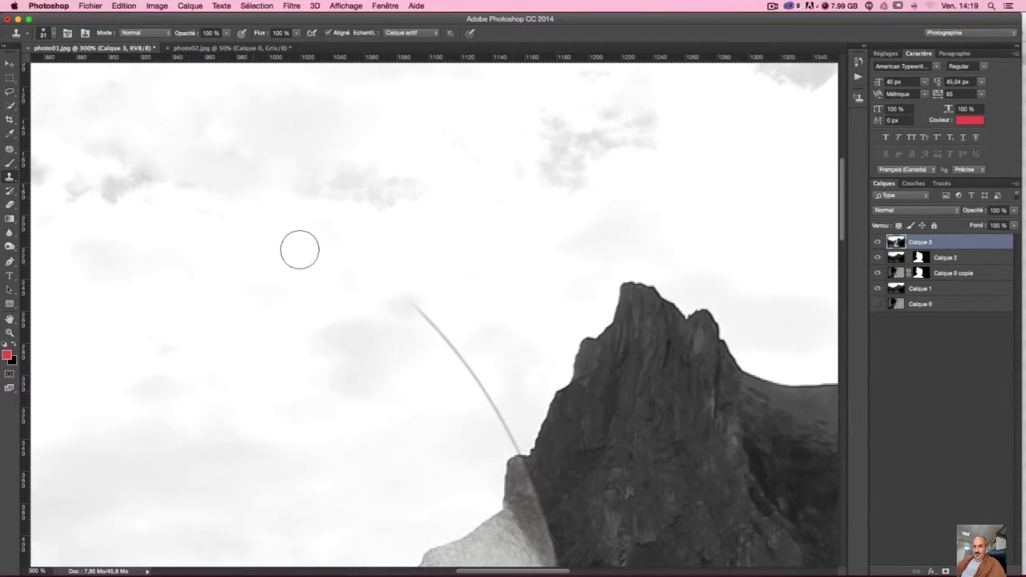
{"action": "scroll", "coordinate": [328, 252], "scroll_direction": "down", "scroll_amount": 5}
{"action": "scroll", "coordinate": [329, 252], "scroll_direction": "right", "scroll_amount": 2}
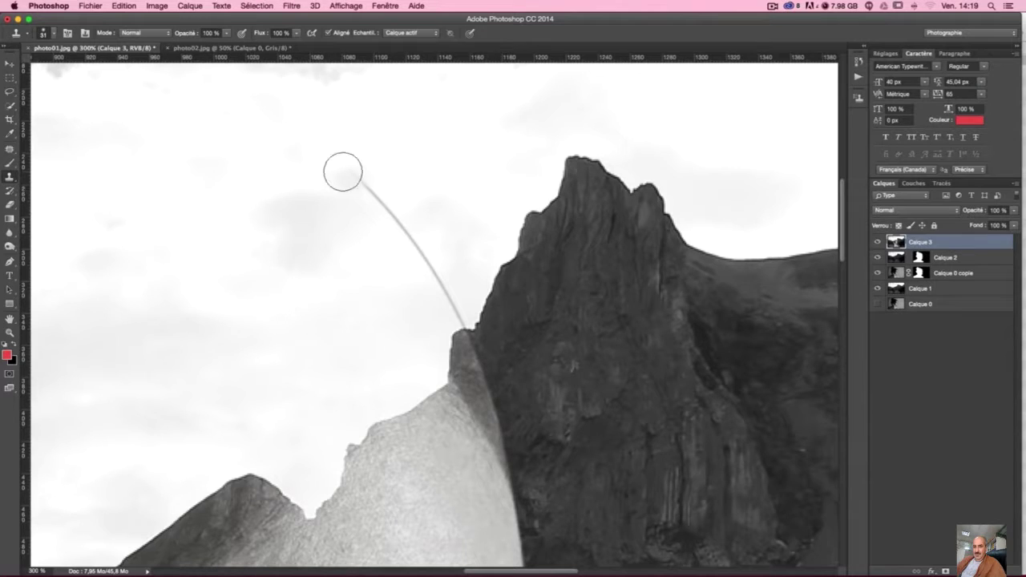
- Finish the arc beside the peak with a 5 px clone brush, then view the whole image
{"action": "left_click_drag", "start_coordinate": [365, 189], "coordinate": [399, 232]}
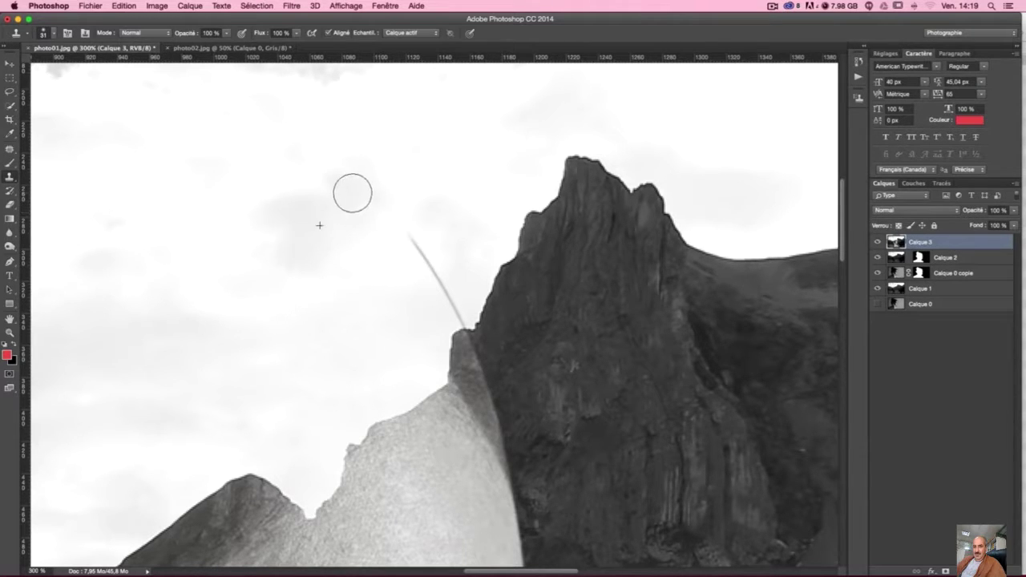
{"action": "left_click_drag", "start_coordinate": [413, 246], "coordinate": [430, 270]}
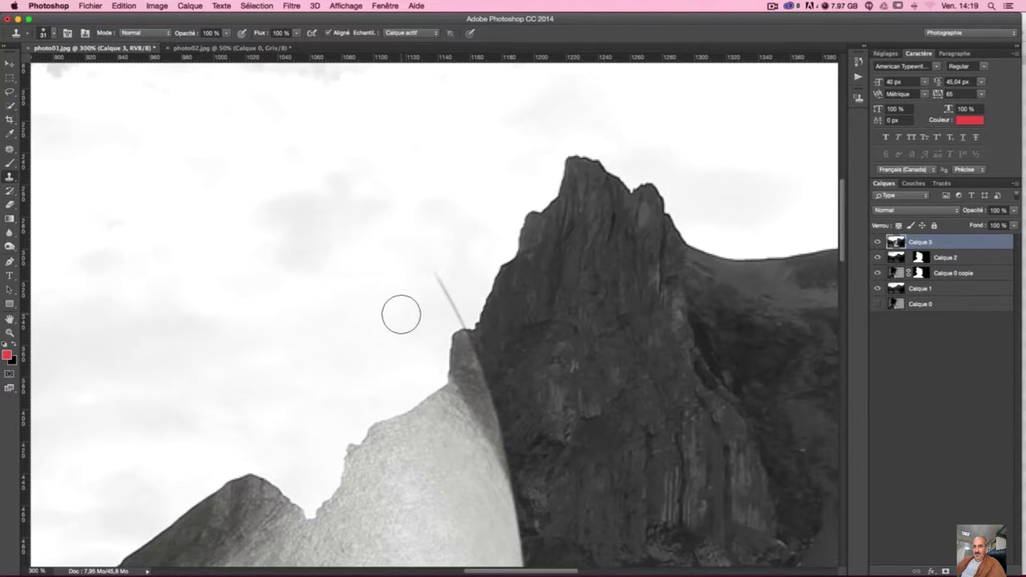
{"action": "left_click_drag", "start_coordinate": [400, 314], "coordinate": [390, 315]}
{"action": "left_click_drag", "start_coordinate": [436, 273], "coordinate": [452, 304]}
{"action": "key", "text": "super+0"}
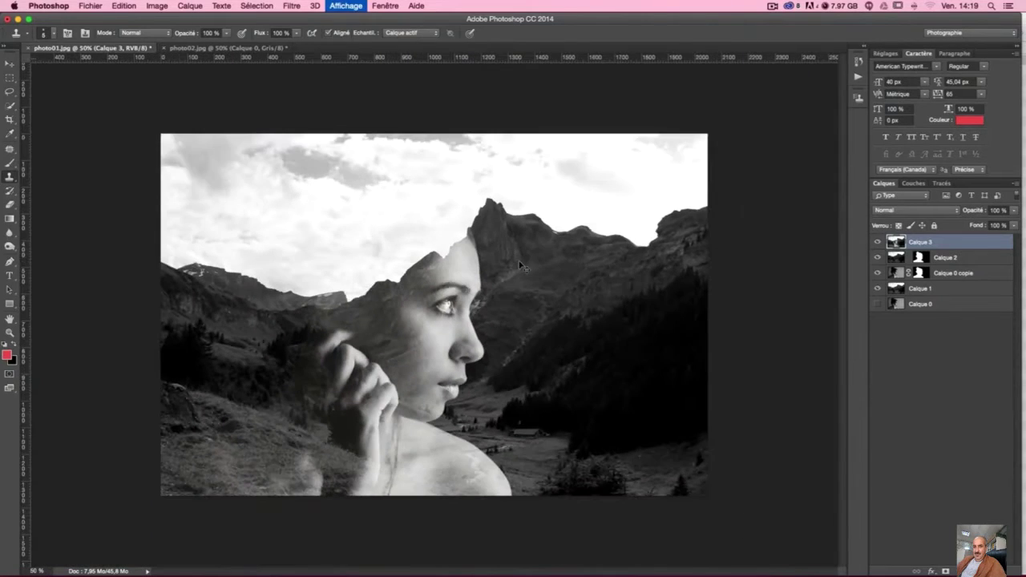
- Zoom the composite to 66.7% and bring up the Filtre menu
{"action": "key", "text": "super+plus"}
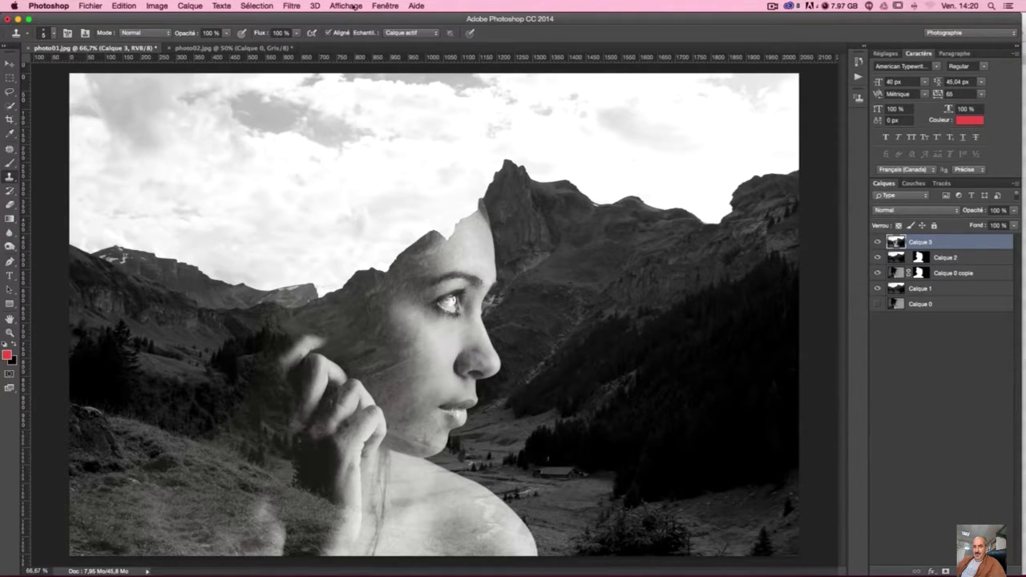
{"action": "left_click", "coordinate": [290, 6]}
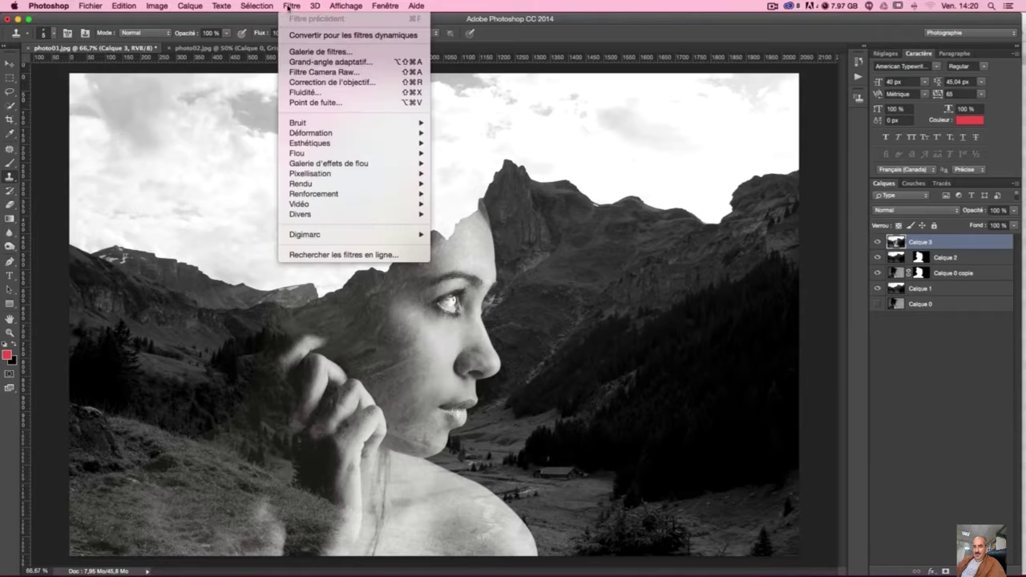
- Apply Camera Raw with Exposition +0.40, Contraste +15, Tons clairs -43, Tons foncés +8, Clarté +17
{"action": "left_click", "coordinate": [324, 76]}
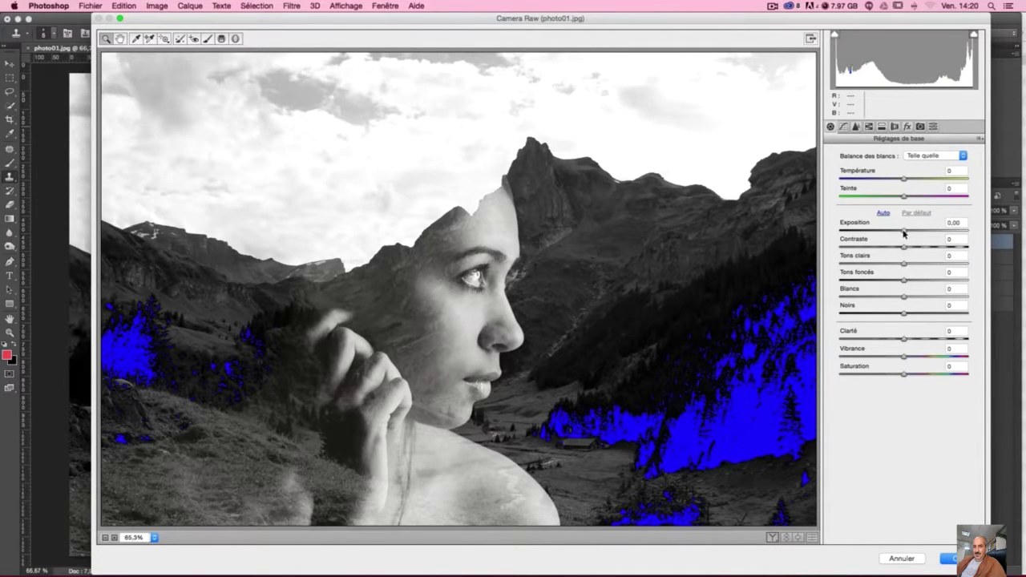
{"action": "left_click_drag", "start_coordinate": [904, 232], "coordinate": [909, 232]}
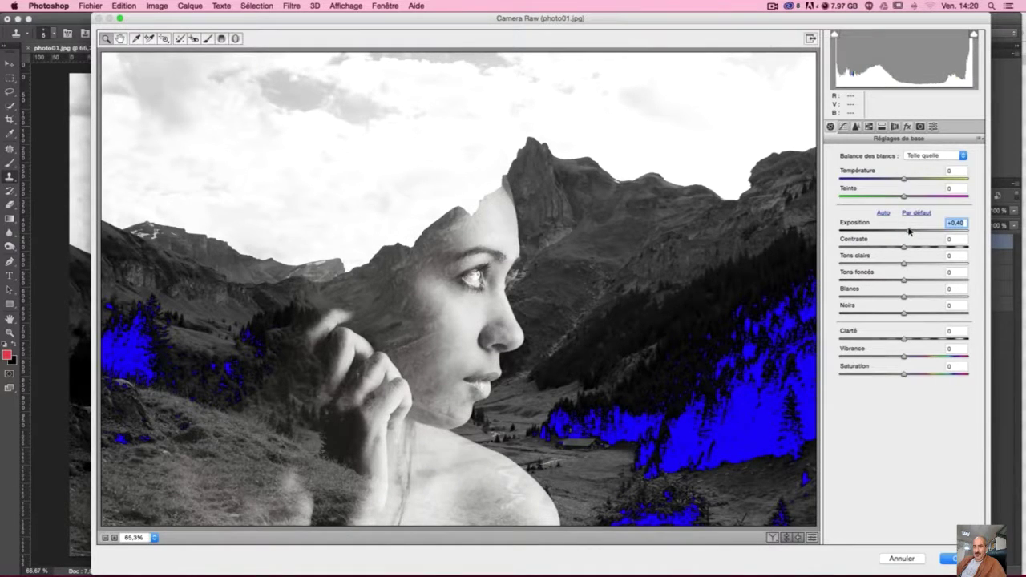
{"action": "left_click_drag", "start_coordinate": [903, 247], "coordinate": [913, 248]}
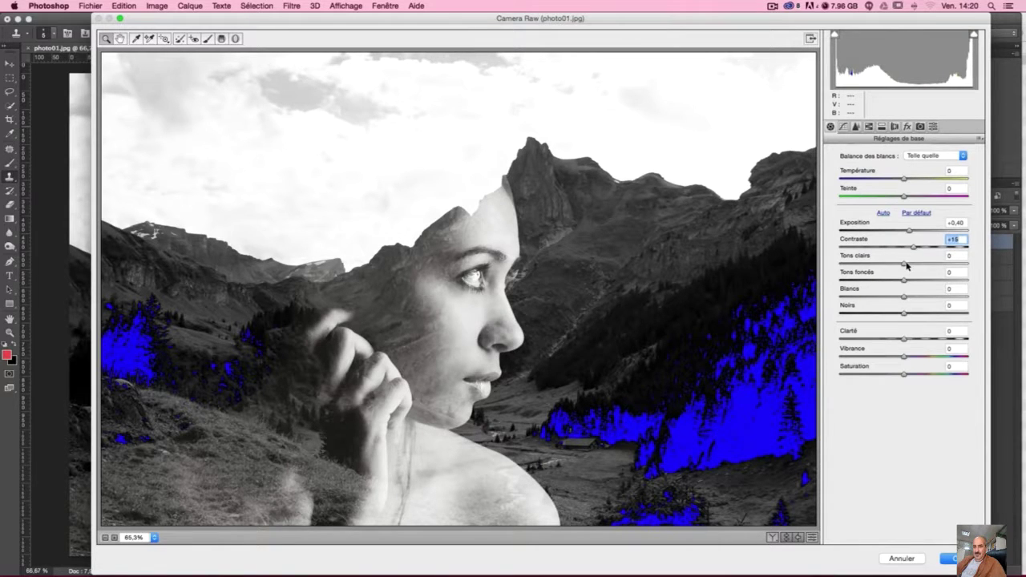
{"action": "mouse_move", "coordinate": [903, 264]}
{"action": "left_mouse_down"}
{"action": "mouse_move", "coordinate": [869, 266]}
{"action": "mouse_move", "coordinate": [880, 266]}
{"action": "left_mouse_up"}
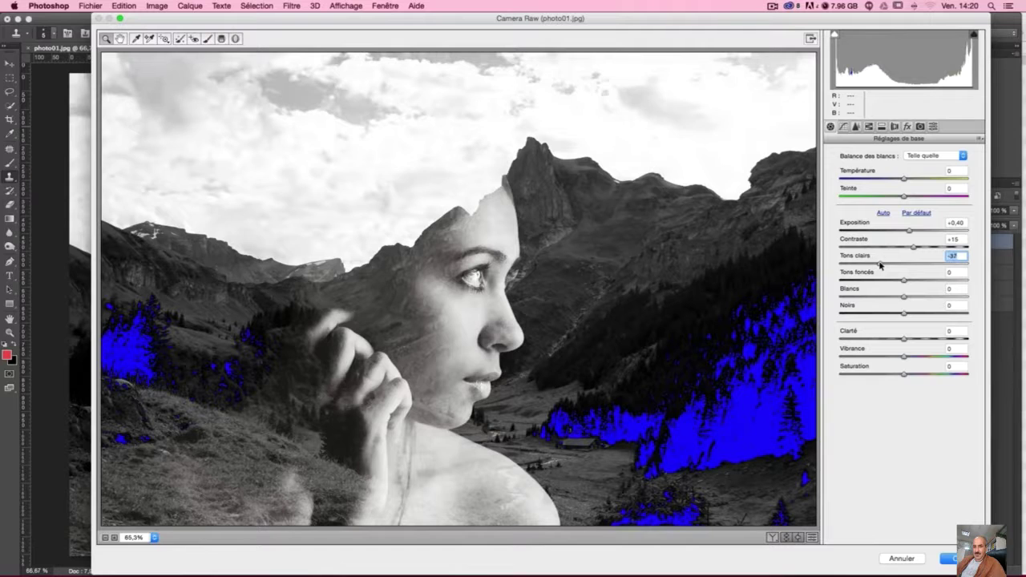
{"action": "left_click_drag", "start_coordinate": [904, 280], "coordinate": [911, 282]}
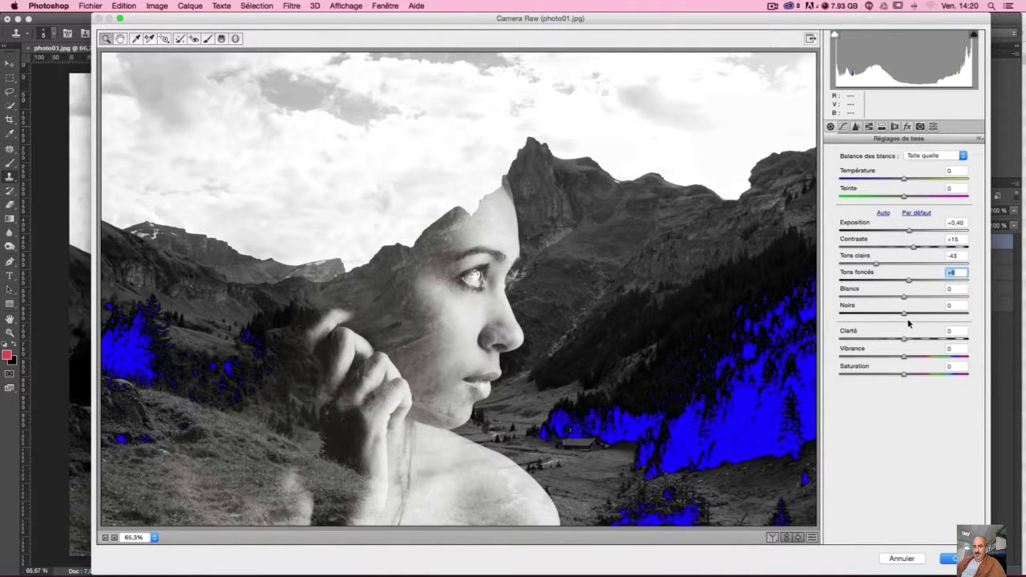
{"action": "left_click_drag", "start_coordinate": [905, 342], "coordinate": [919, 341]}
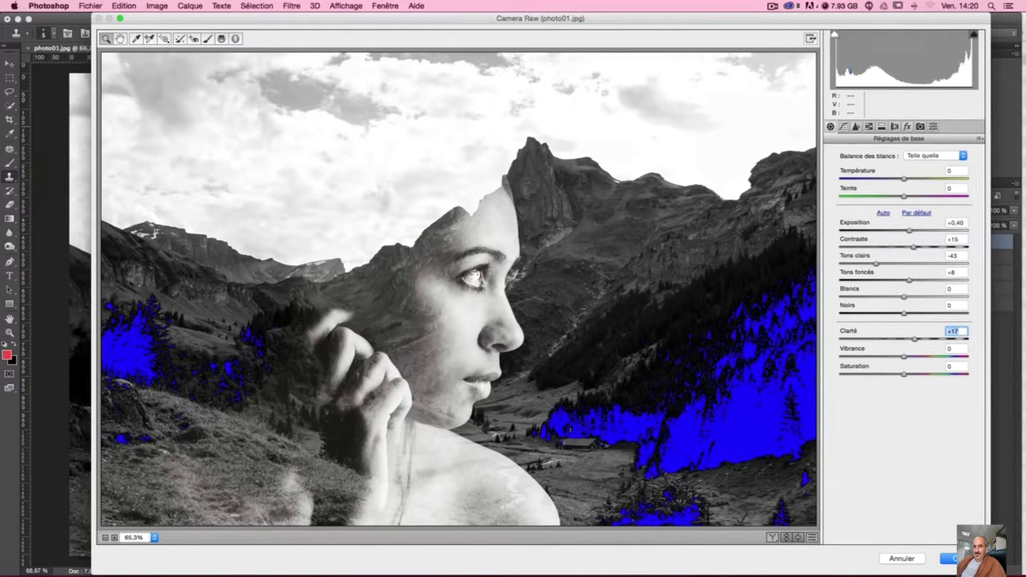
{"action": "left_click", "coordinate": [950, 558]}
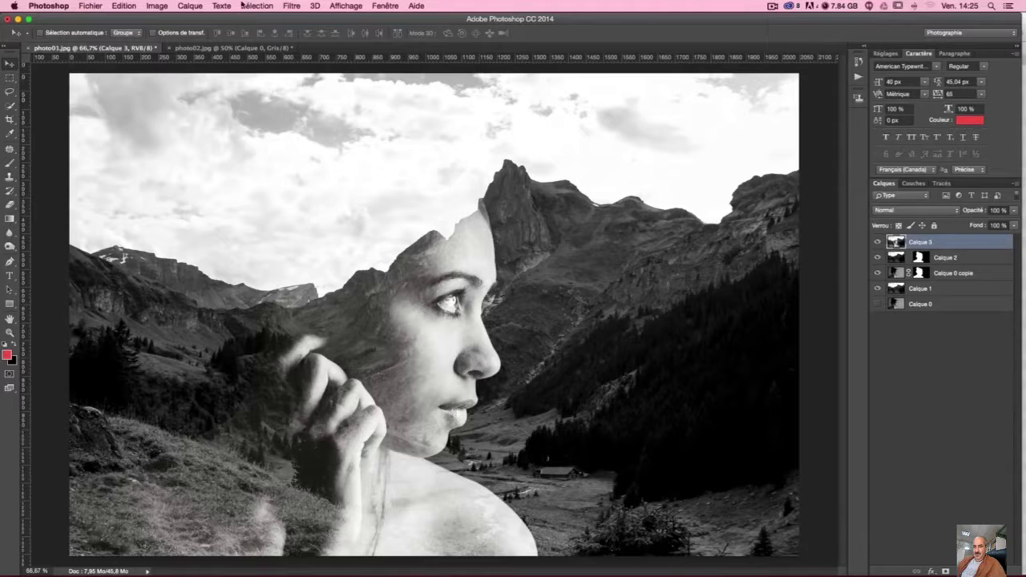
- Reopen Filtre Camera Raw on Calque 3 and show its Virage partiel panel
{"action": "left_click", "coordinate": [329, 4]}
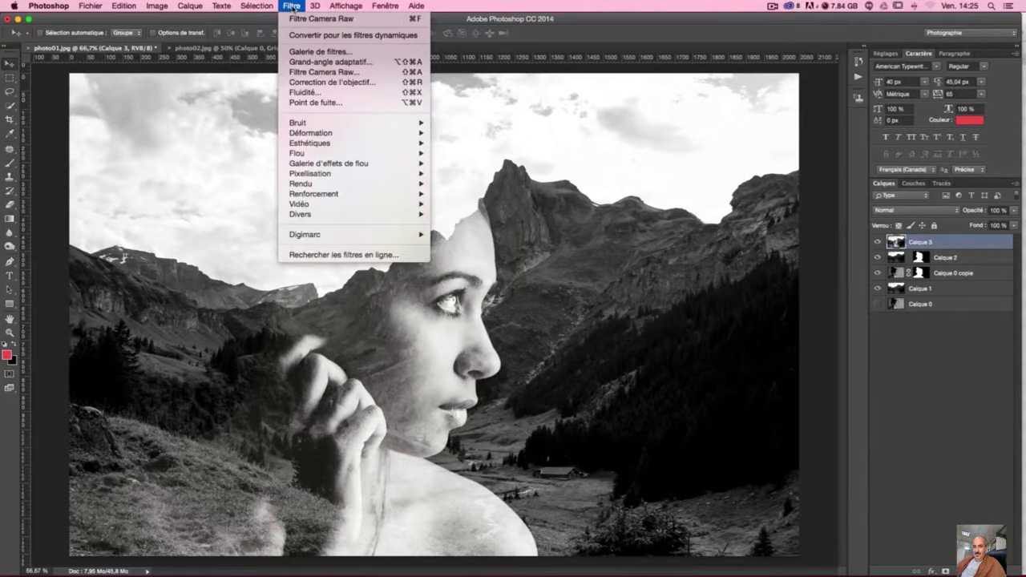
{"action": "left_click", "coordinate": [323, 71]}
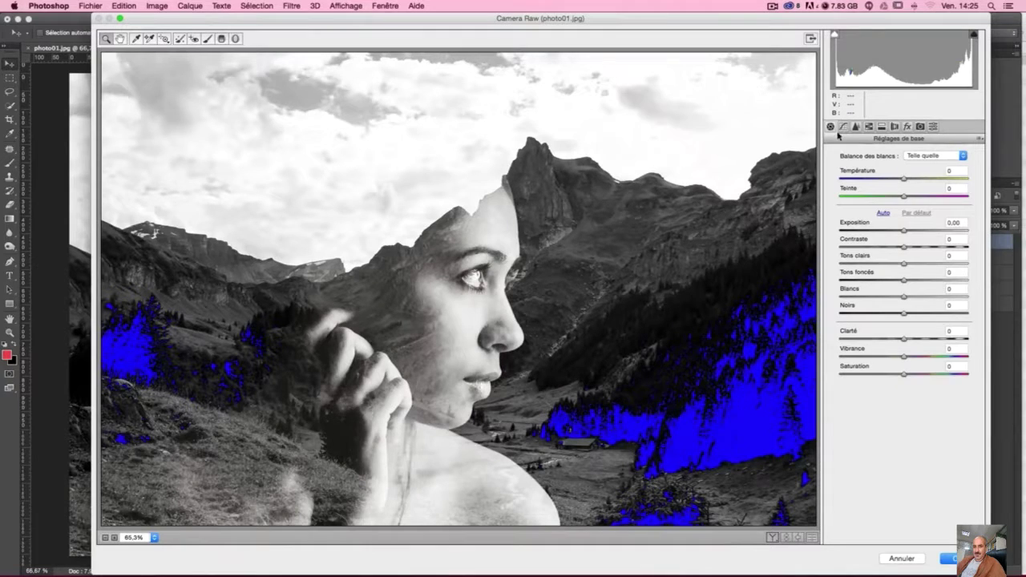
{"action": "left_click", "coordinate": [881, 127]}
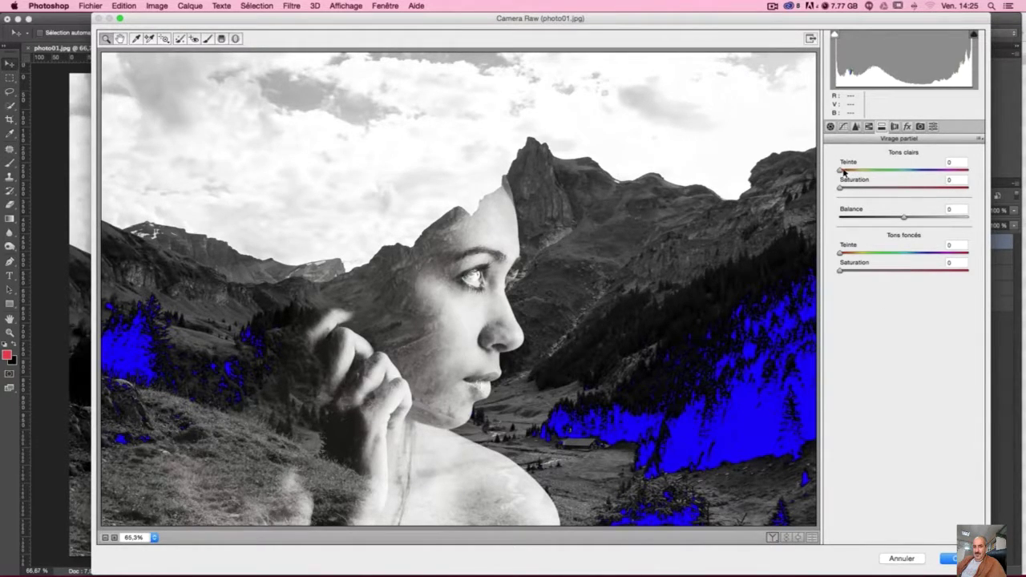
- Split-tone highlights hue 51/saturation 35, shadows hue 215/saturation 47, balance -16, and apply
{"action": "left_click_drag", "start_coordinate": [841, 171], "coordinate": [859, 174]}
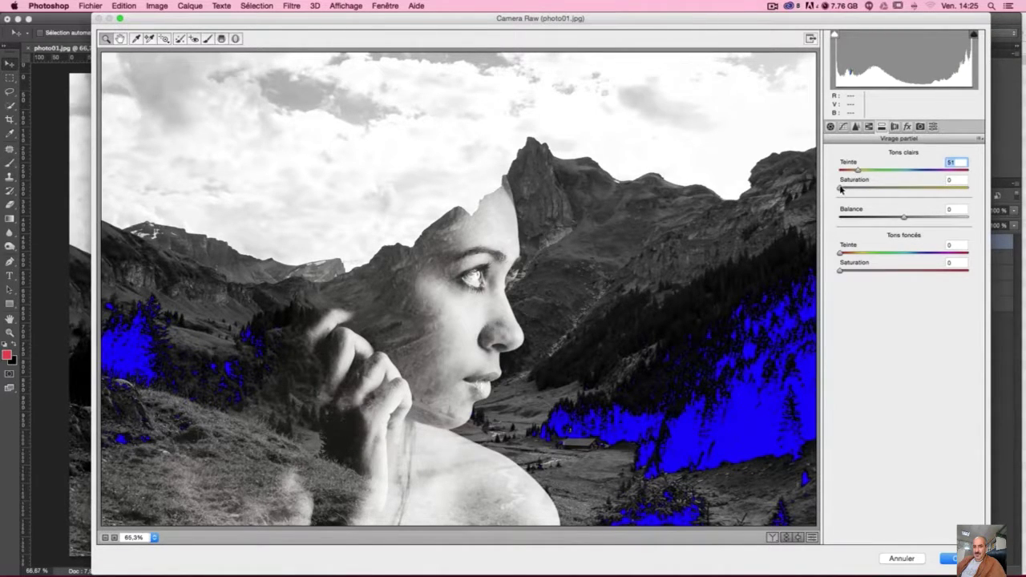
{"action": "mouse_move", "coordinate": [842, 190]}
{"action": "left_mouse_down"}
{"action": "mouse_move", "coordinate": [923, 195]}
{"action": "mouse_move", "coordinate": [883, 192]}
{"action": "left_mouse_up"}
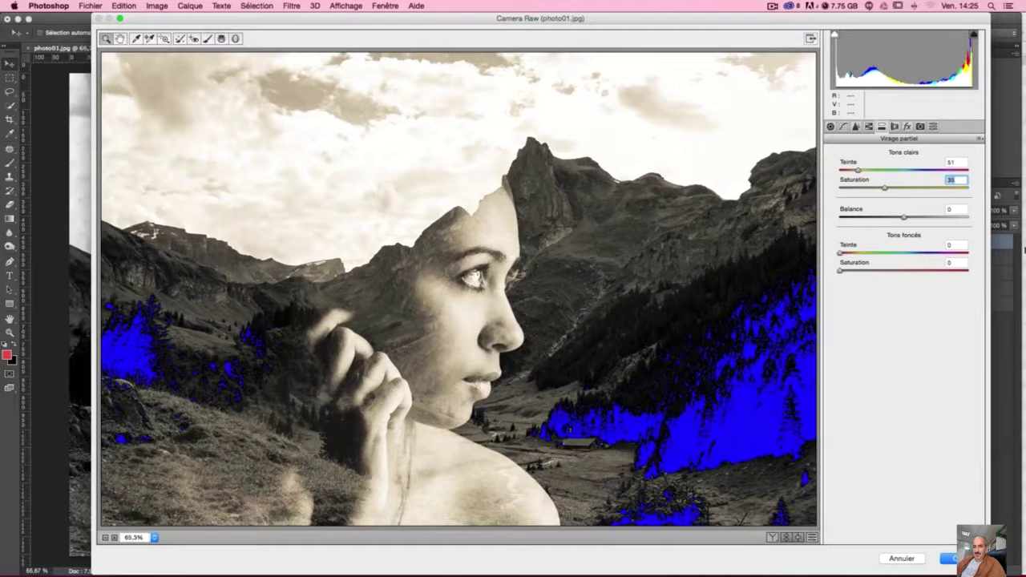
{"action": "left_click_drag", "start_coordinate": [846, 255], "coordinate": [925, 259]}
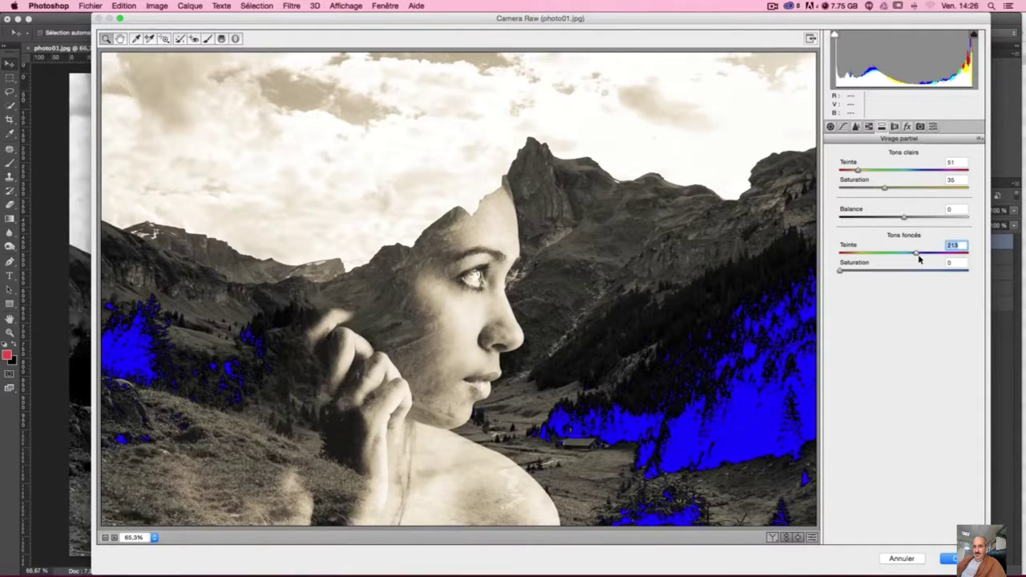
{"action": "mouse_move", "coordinate": [840, 273]}
{"action": "left_mouse_down"}
{"action": "mouse_move", "coordinate": [919, 274]}
{"action": "mouse_move", "coordinate": [889, 273]}
{"action": "mouse_move", "coordinate": [906, 275]}
{"action": "left_mouse_up"}
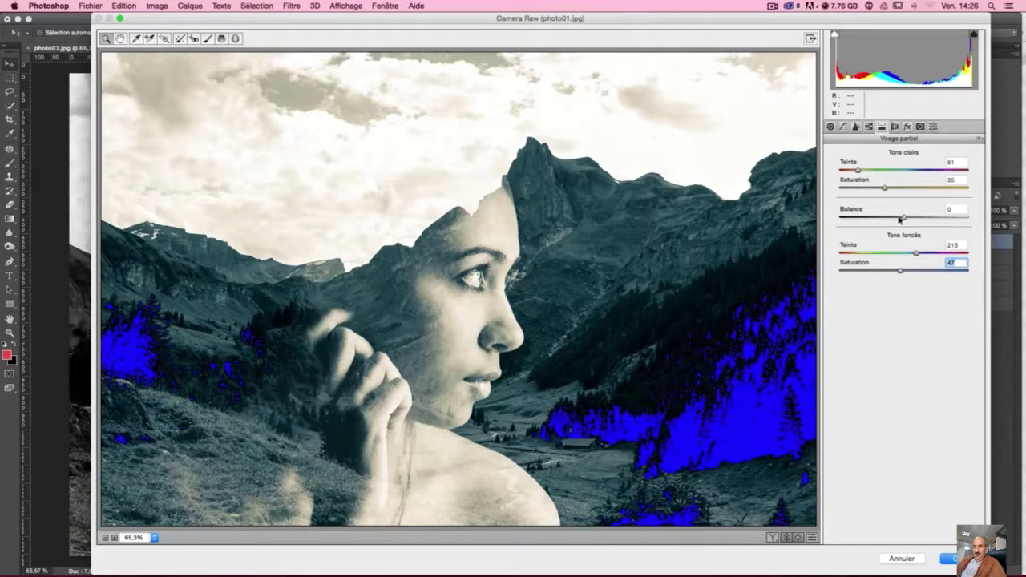
{"action": "left_click_drag", "start_coordinate": [903, 217], "coordinate": [798, 218]}
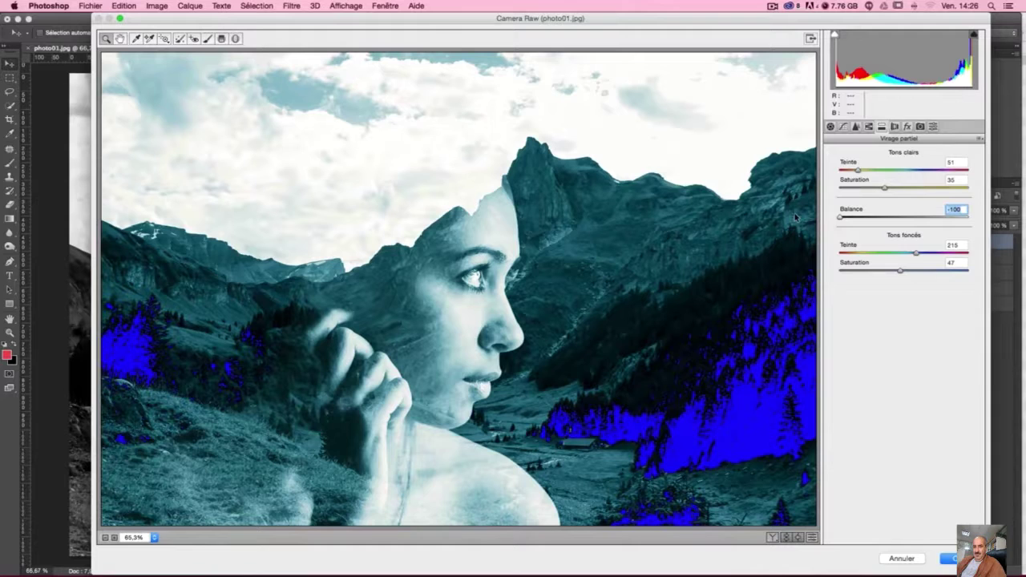
{"action": "left_click_drag", "start_coordinate": [840, 217], "coordinate": [981, 218]}
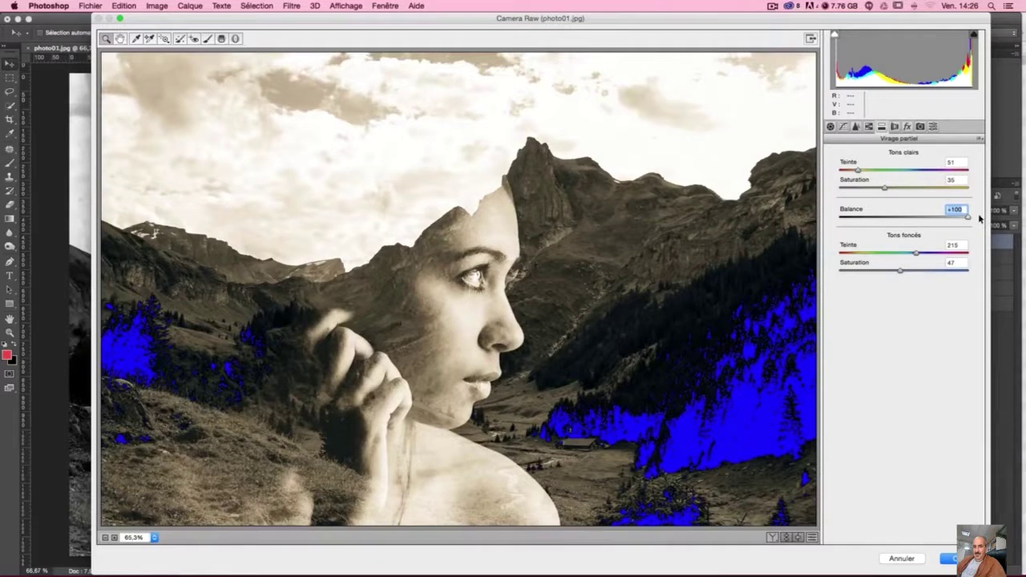
{"action": "mouse_move", "coordinate": [968, 217]}
{"action": "left_mouse_down"}
{"action": "mouse_move", "coordinate": [879, 223]}
{"action": "mouse_move", "coordinate": [892, 222]}
{"action": "left_mouse_up"}
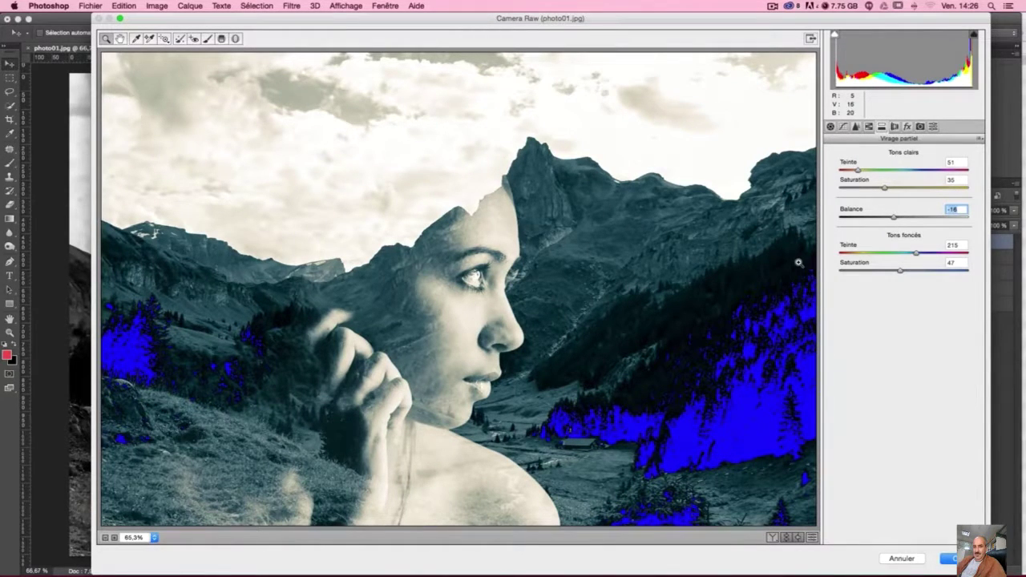
{"action": "left_click", "coordinate": [942, 559]}
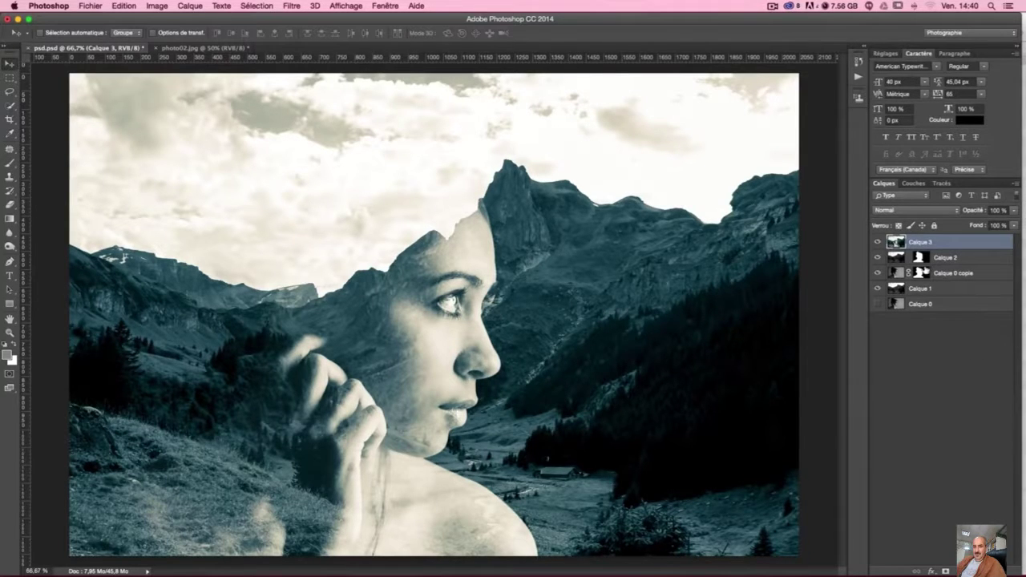
- Hide Calque 3 and set mountain layer Calque 1 to 70% opacity
{"action": "left_click", "coordinate": [877, 242]}
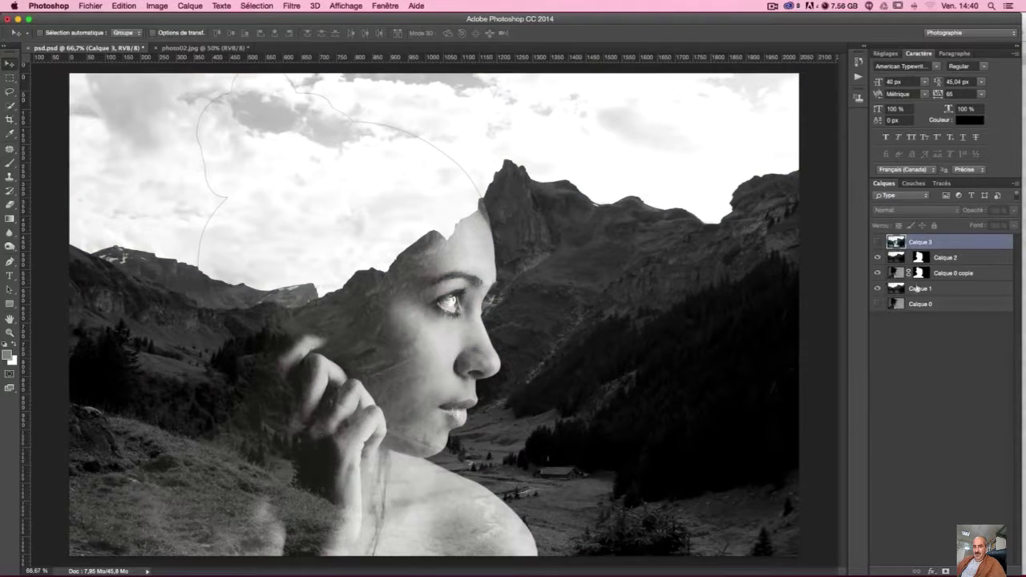
{"action": "left_click", "coordinate": [954, 257]}
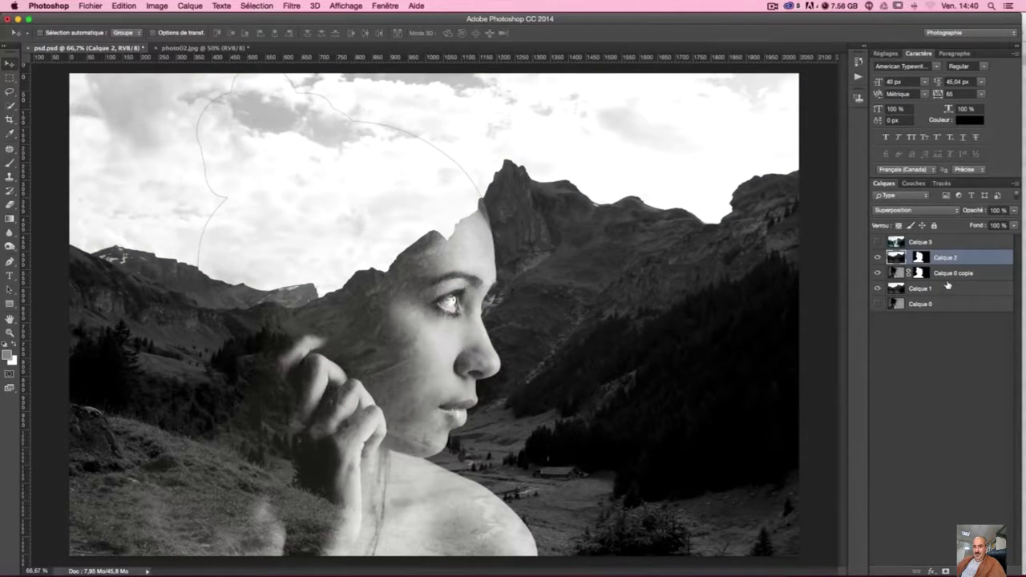
{"action": "left_click", "coordinate": [944, 292]}
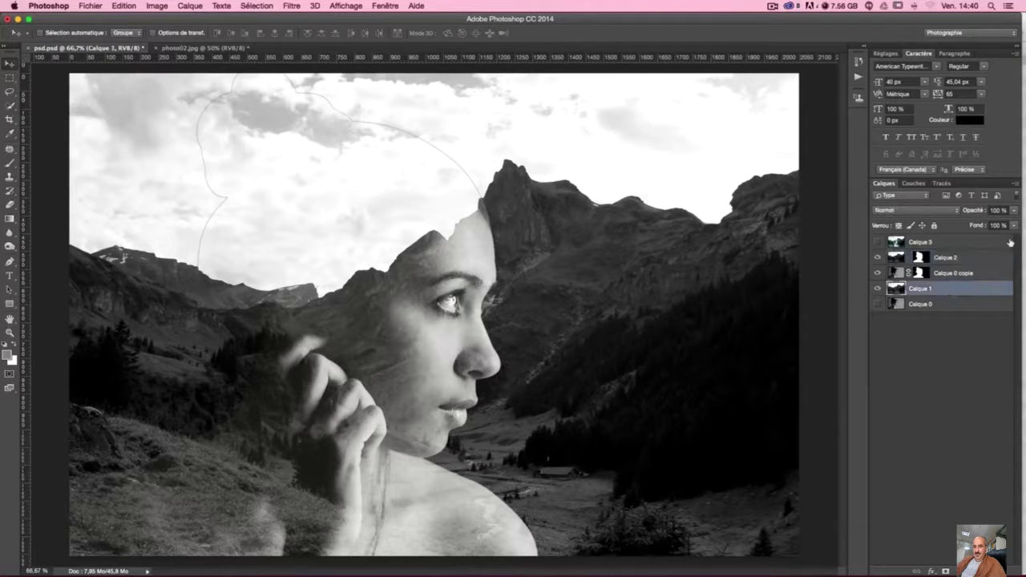
{"action": "left_click", "coordinate": [1014, 211]}
{"action": "left_click_drag", "start_coordinate": [1008, 222], "coordinate": [998, 223]}
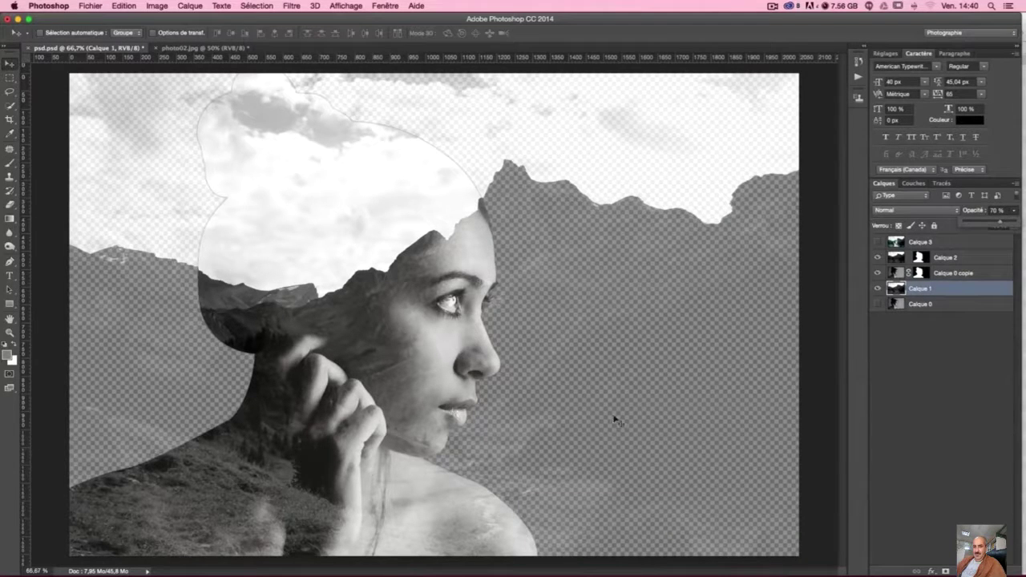
{"action": "left_click", "coordinate": [950, 305]}
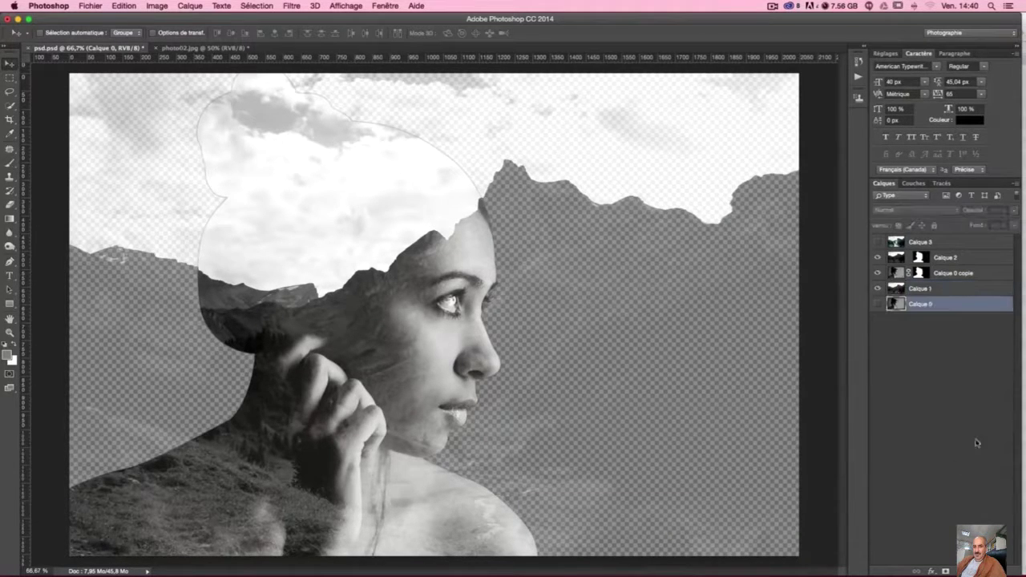
- Create a new layer, Calque 4, and fill it with a dark grey sampled from the photo
{"action": "key", "text": "ctrl+shift+alt+n"}
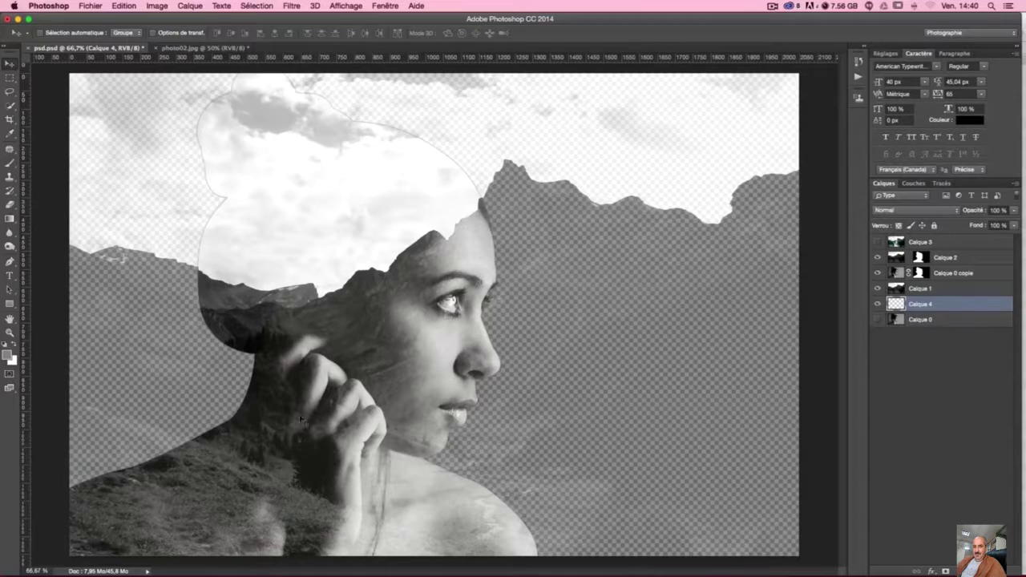
{"action": "left_click", "coordinate": [8, 355]}
{"action": "left_click_drag", "start_coordinate": [392, 347], "coordinate": [446, 303]}
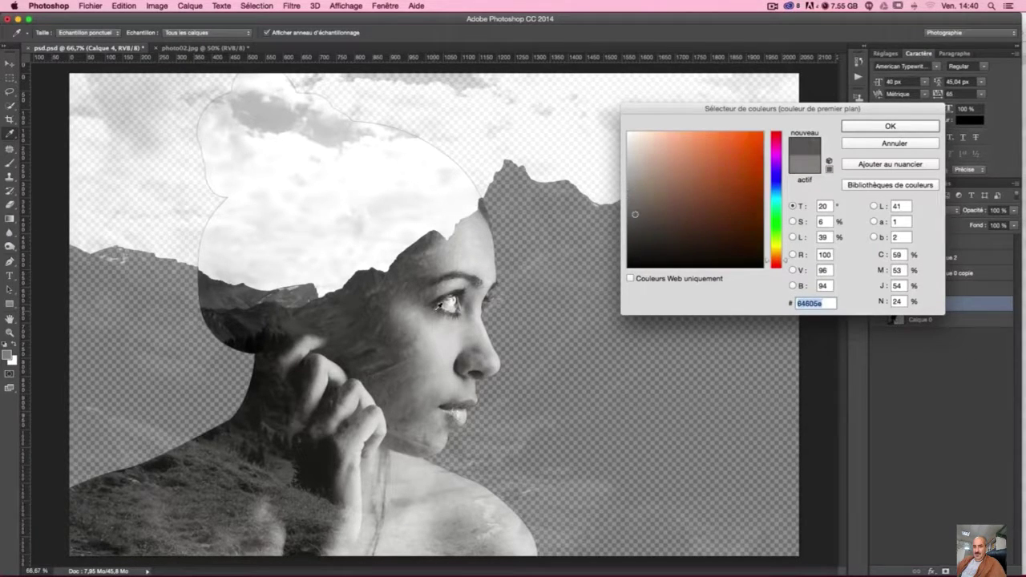
{"action": "key", "text": "Return"}
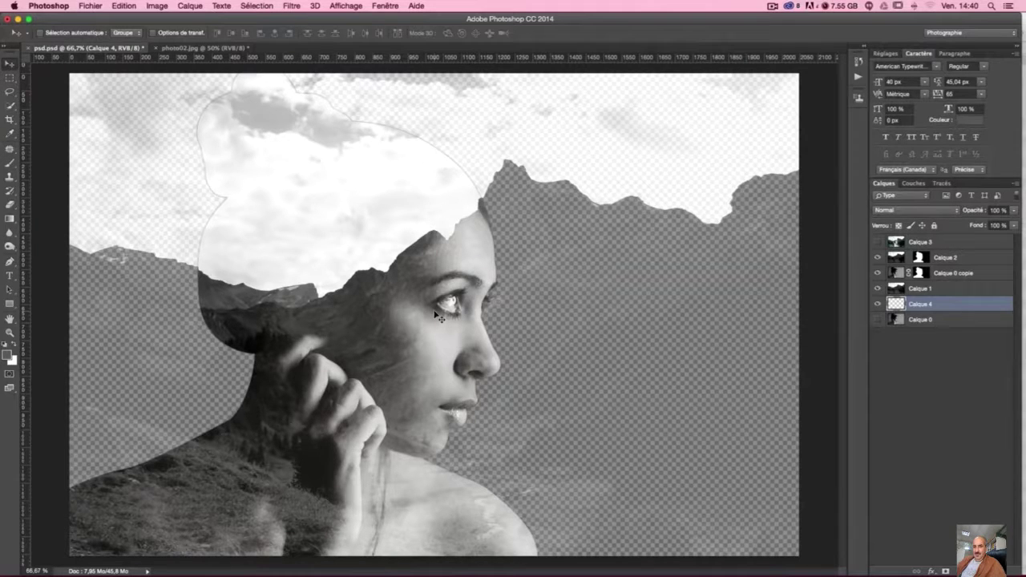
{"action": "key", "text": "shift+BackSpace"}
{"action": "key", "text": "Return"}
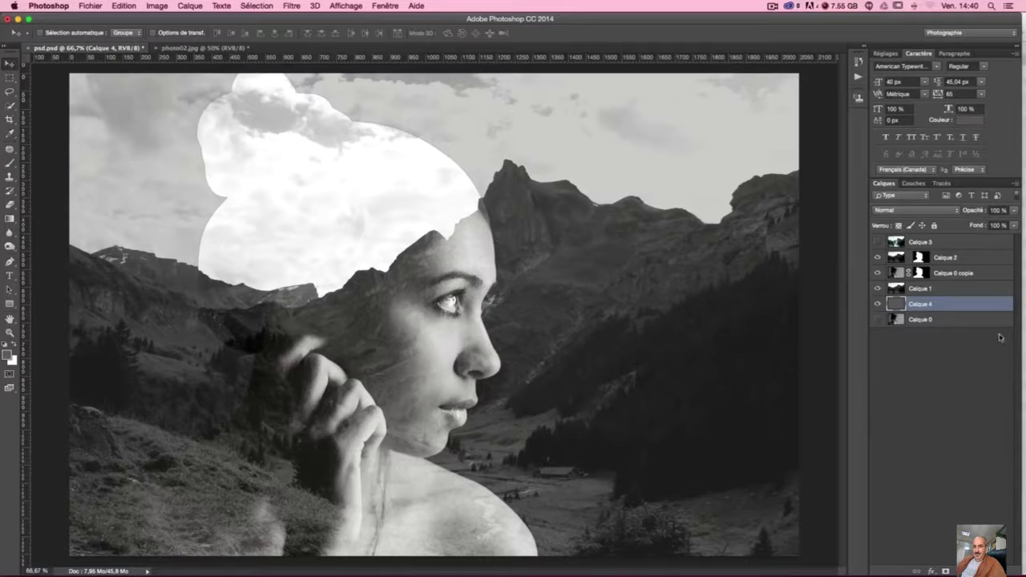
- Set Calque 1's opacity to 70% and sample a lighter grey from the photo as foreground
{"action": "left_click", "coordinate": [970, 288]}
{"action": "left_click_drag", "start_coordinate": [1014, 210], "coordinate": [986, 224]}
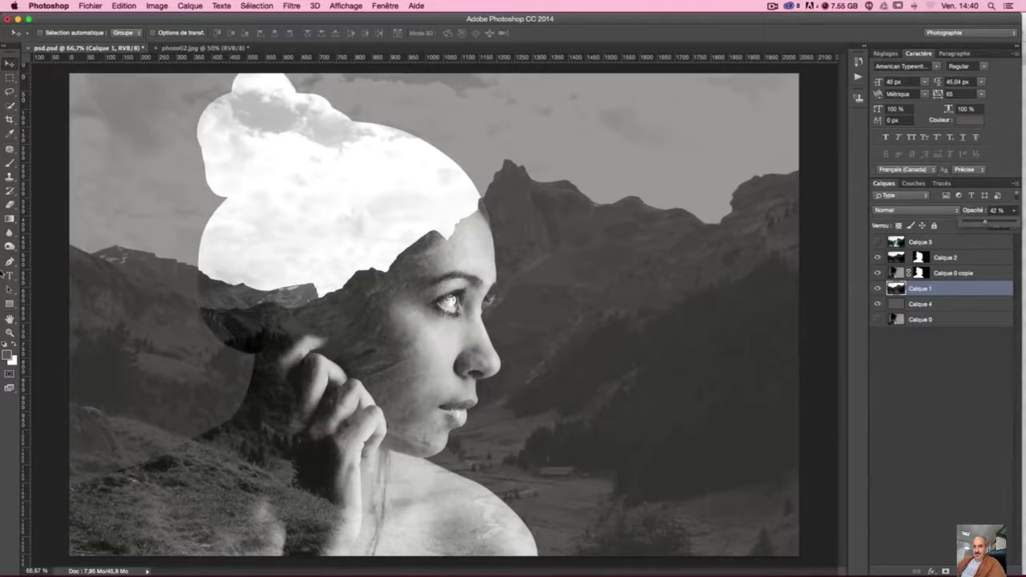
{"action": "left_click", "coordinate": [7, 354]}
{"action": "left_click_drag", "start_coordinate": [457, 348], "coordinate": [433, 344]}
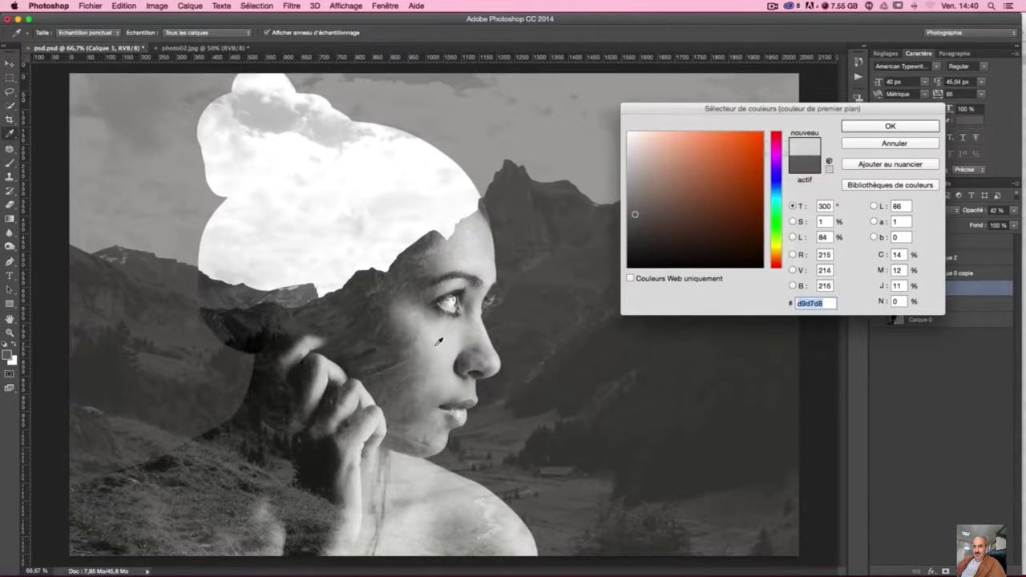
{"action": "left_click", "coordinate": [435, 345]}
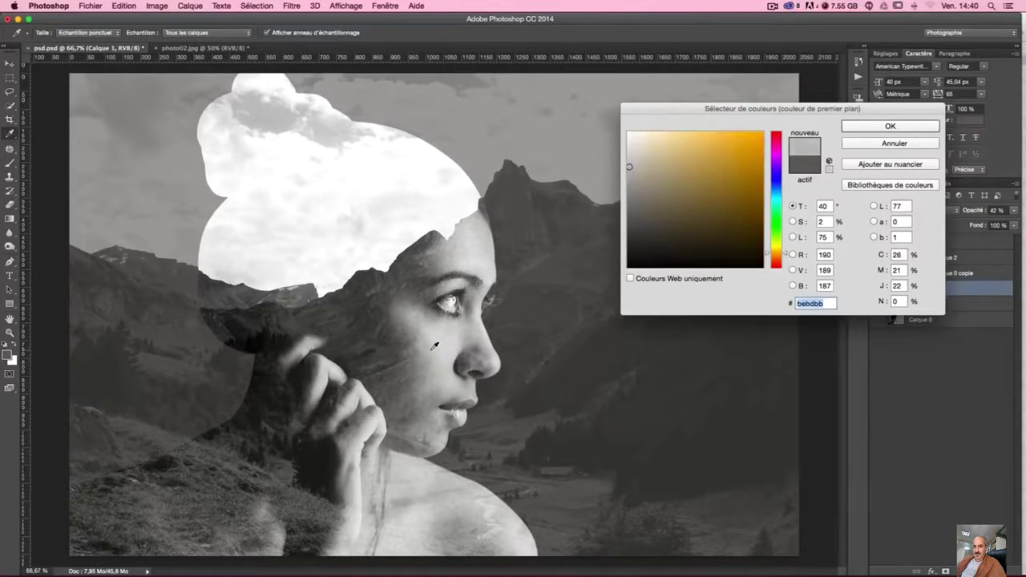
{"action": "key", "text": "Return"}
- Refill Calque 4 with the light grey and show the toned Calque 3 layer again
{"action": "key", "text": "shift+F5"}
{"action": "key", "text": "Escape"}
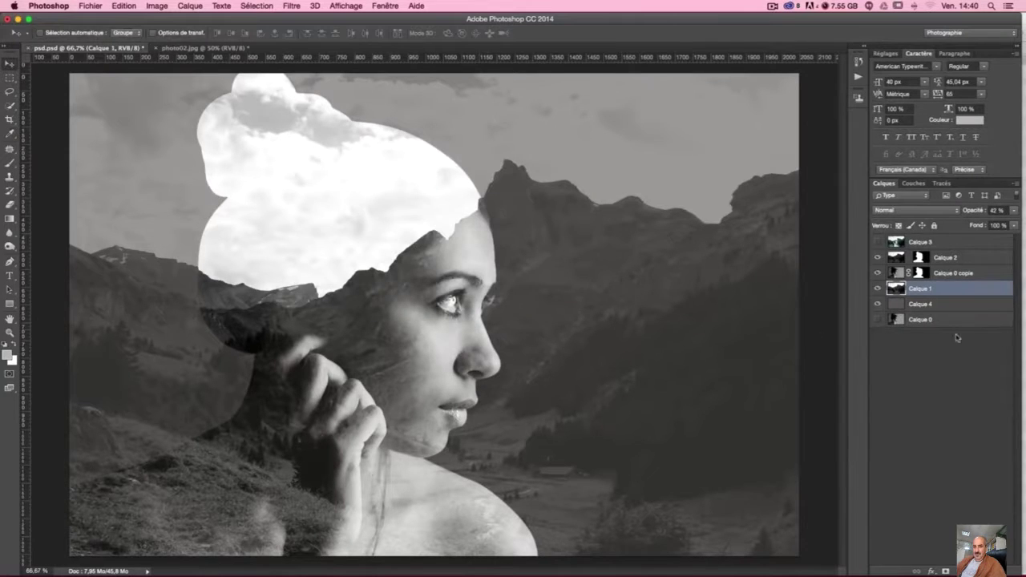
{"action": "left_click", "coordinate": [915, 304]}
{"action": "key", "text": "shift+F5"}
{"action": "key", "text": "Return"}
{"action": "key", "text": "v"}
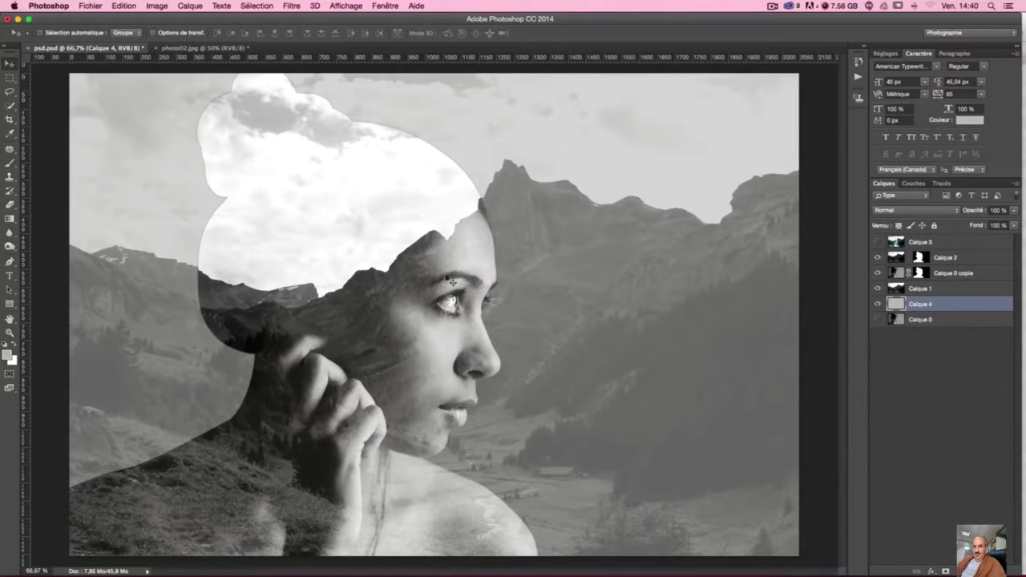
{"action": "left_click", "coordinate": [877, 244]}
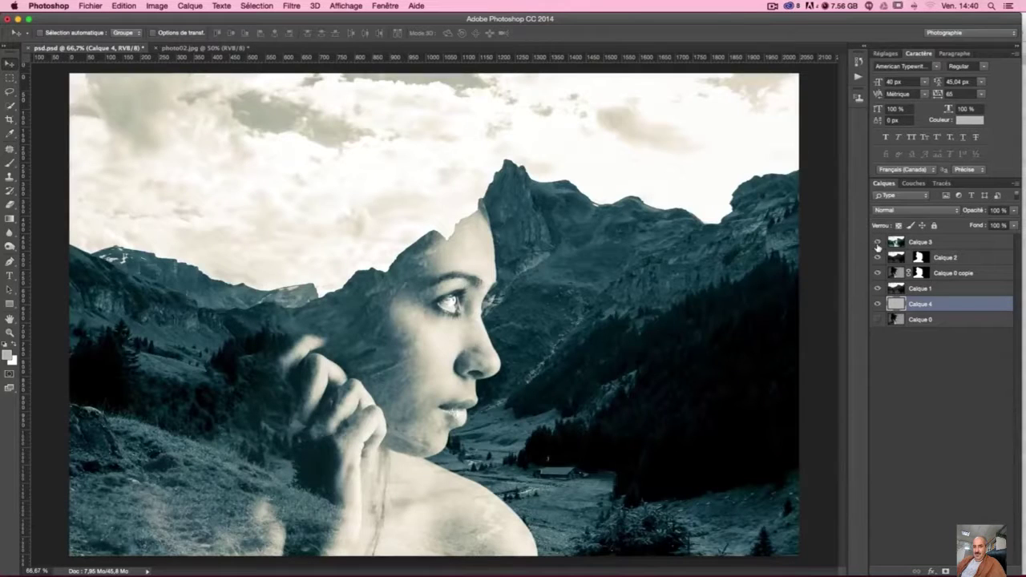
- Apply a Lens Correction vignette (amount -27, midpoint +31) to Calque 3, then reapply it once more
{"action": "left_click", "coordinate": [978, 248]}
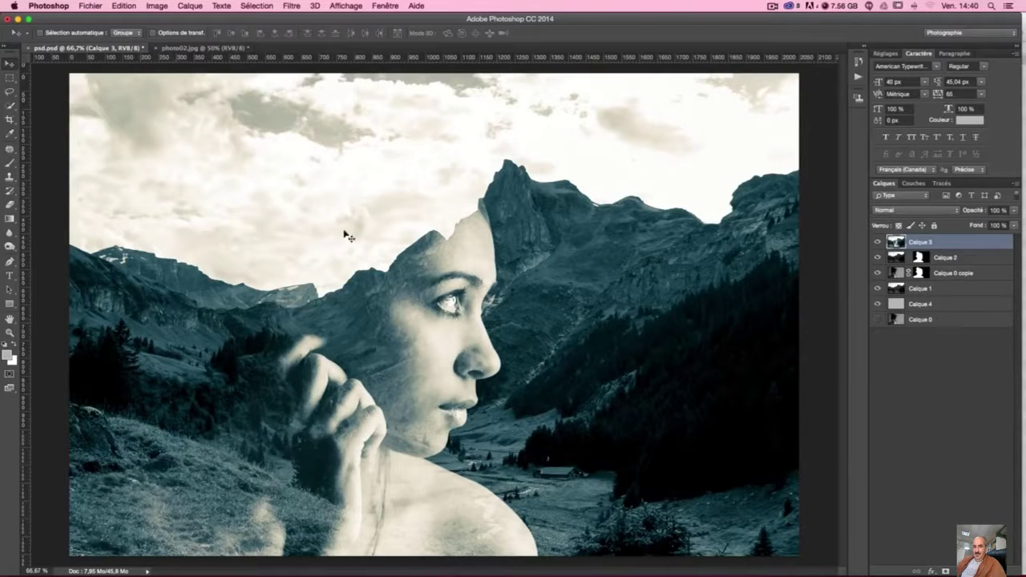
{"action": "left_click", "coordinate": [296, 6]}
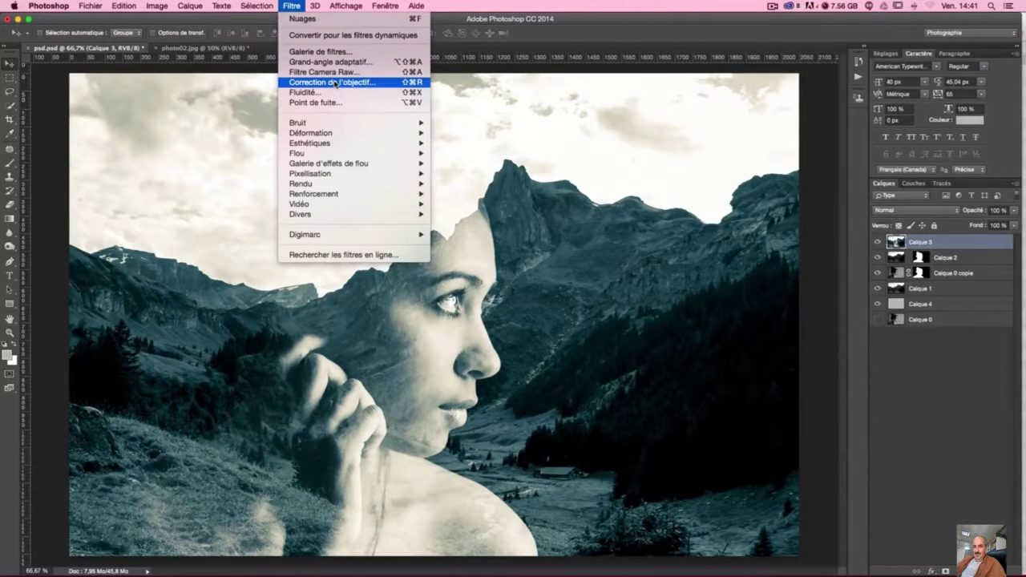
{"action": "left_click", "coordinate": [347, 82]}
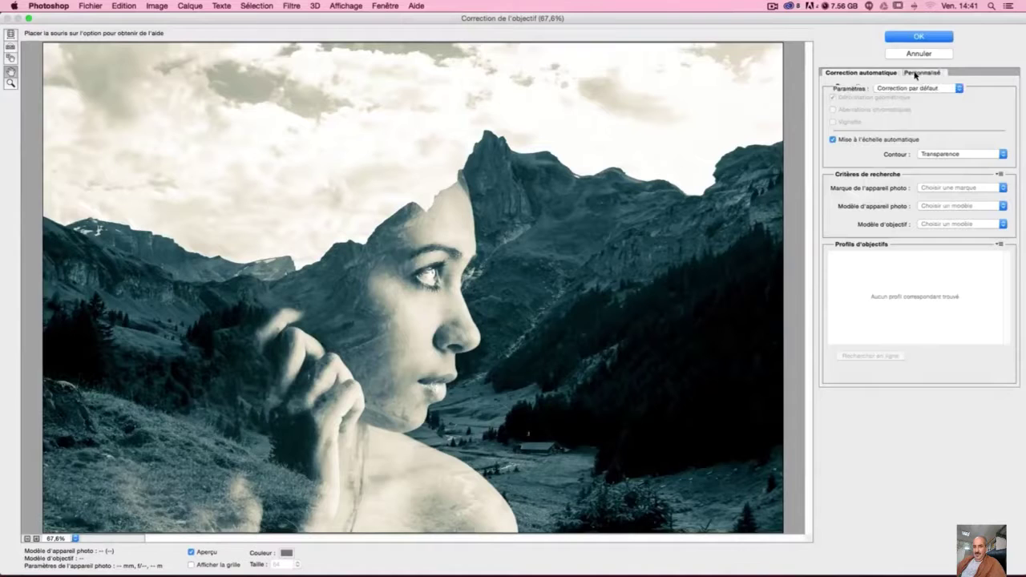
{"action": "left_click", "coordinate": [922, 72]}
{"action": "left_click_drag", "start_coordinate": [920, 237], "coordinate": [901, 237]}
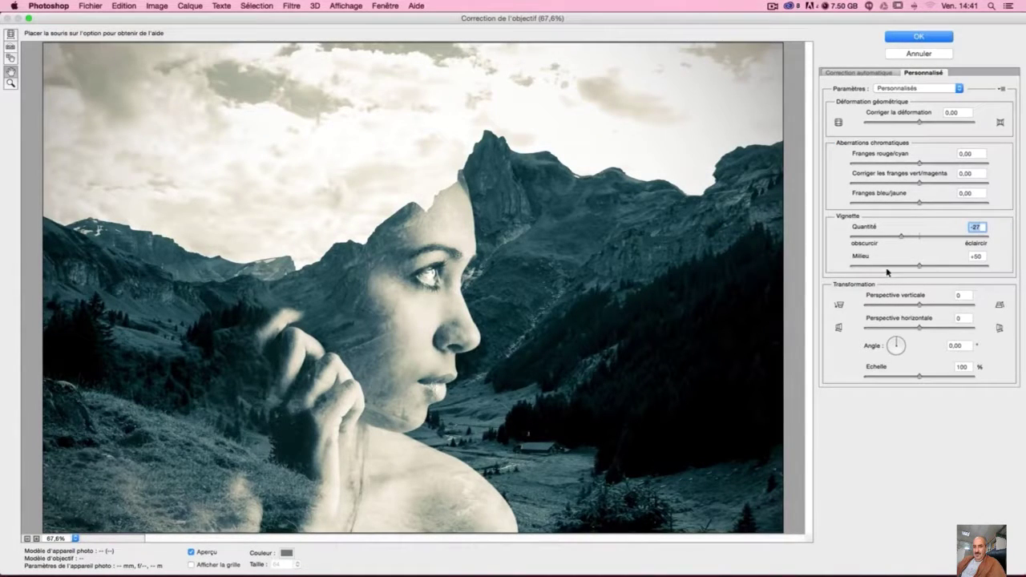
{"action": "left_click_drag", "start_coordinate": [920, 266], "coordinate": [894, 266]}
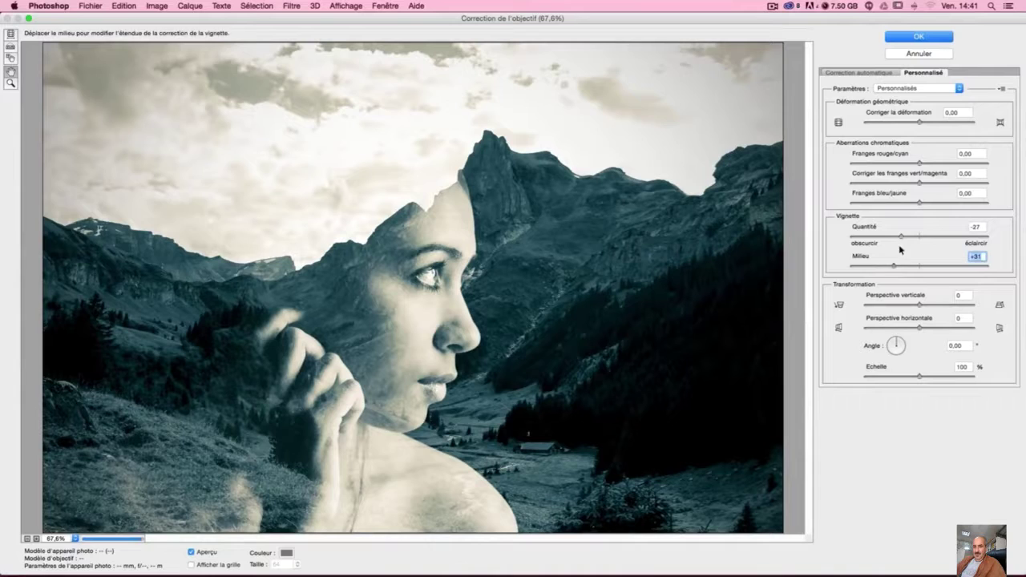
{"action": "left_click", "coordinate": [918, 36]}
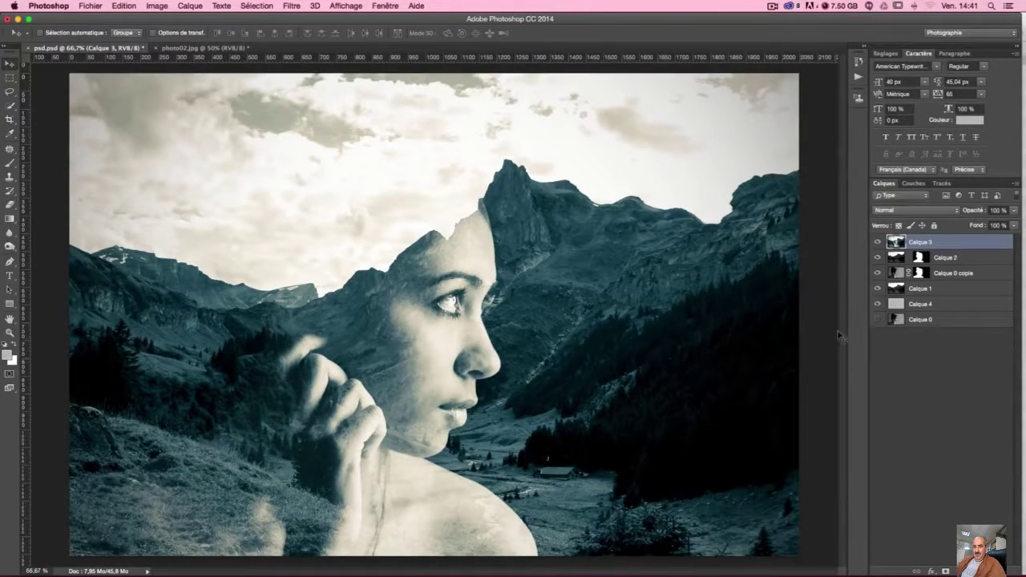
{"action": "key", "text": "super+f"}
{"action": "key", "text": "super+f"}
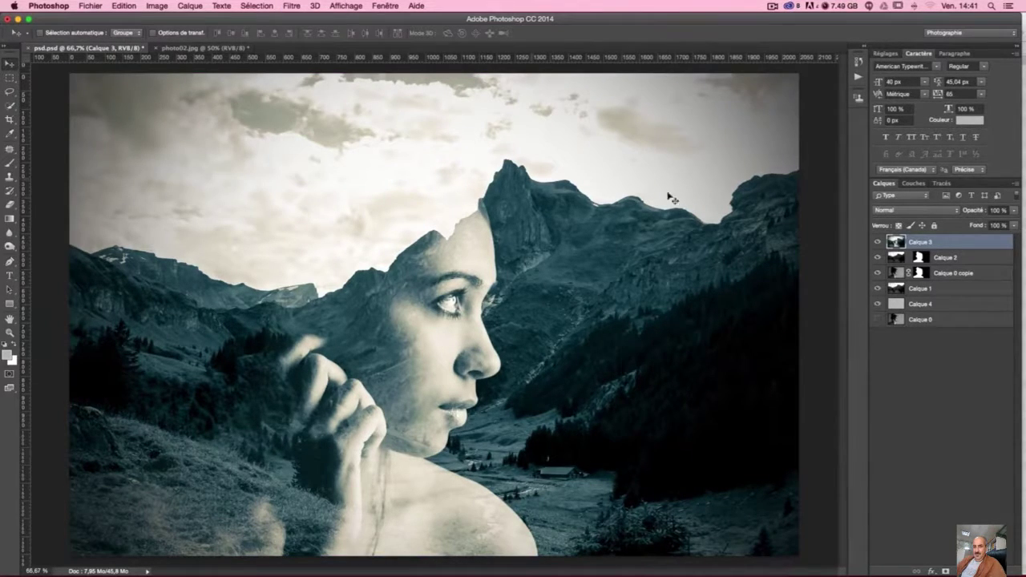
{"action": "key", "text": "x"}
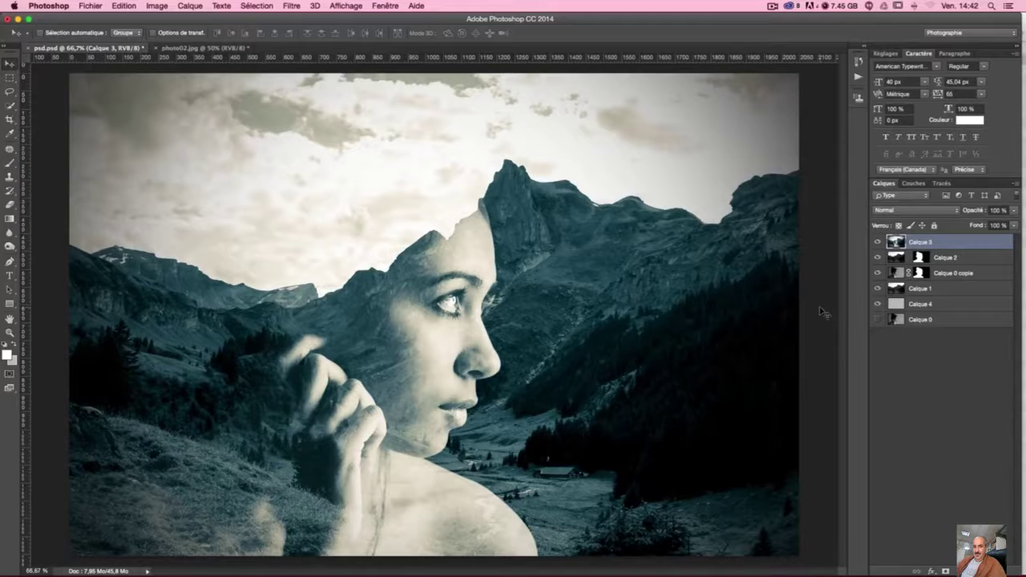
- Add a red f25454 solid colour fill layer, Fond 1, set to Soft Light blend mode
{"action": "left_click", "coordinate": [960, 570]}
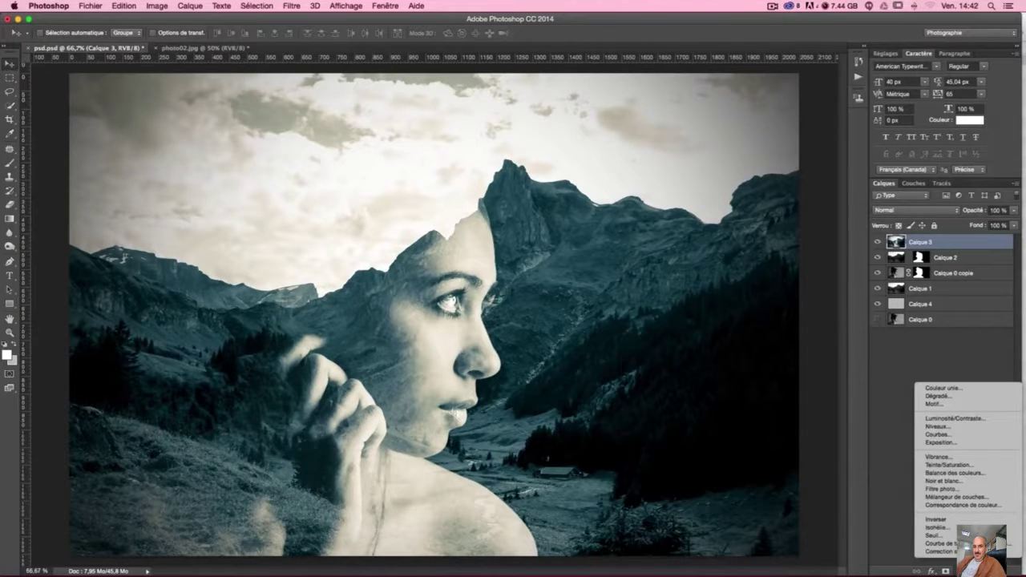
{"action": "left_click", "coordinate": [954, 389]}
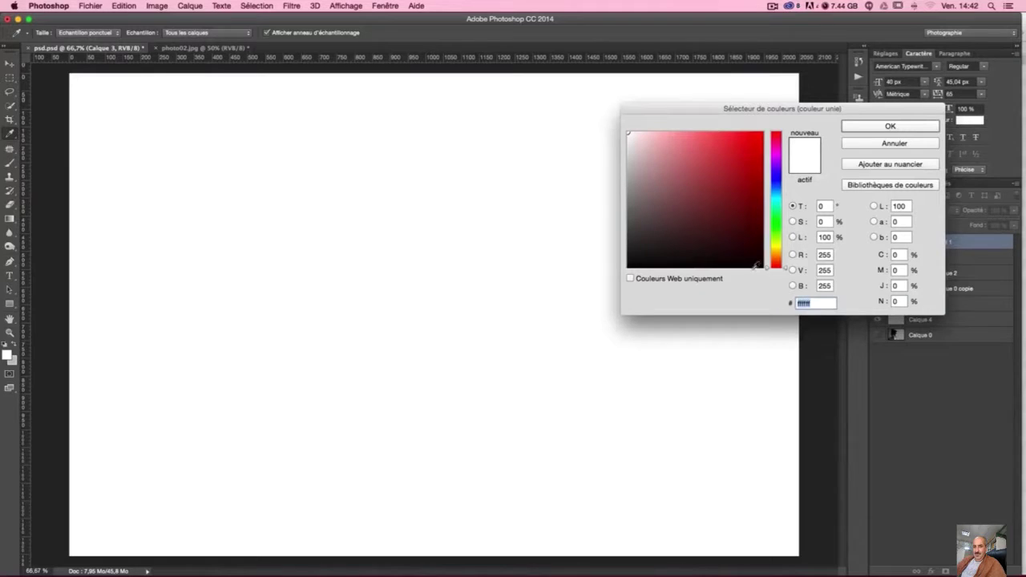
{"action": "left_click", "coordinate": [715, 138]}
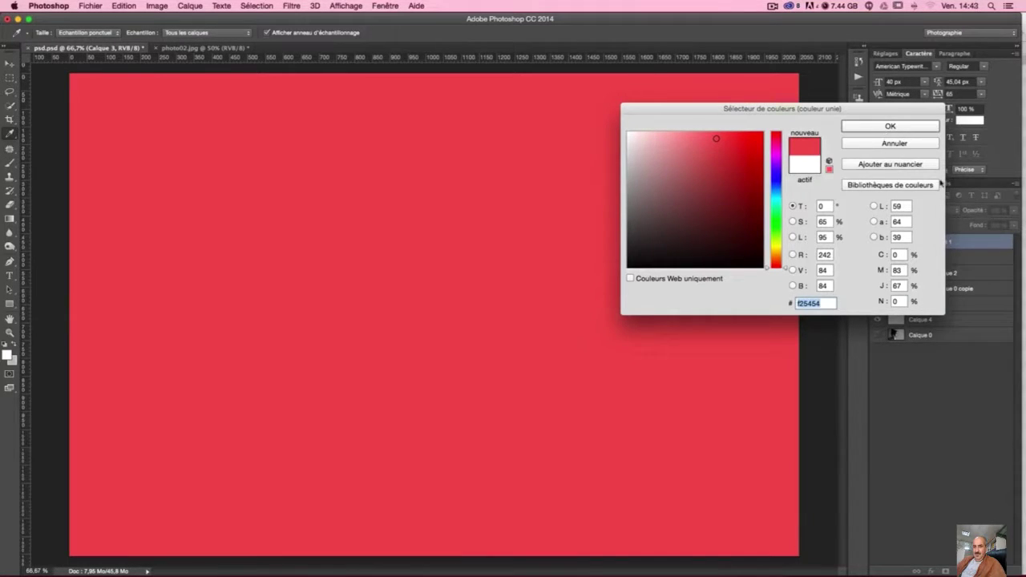
{"action": "left_click", "coordinate": [895, 127]}
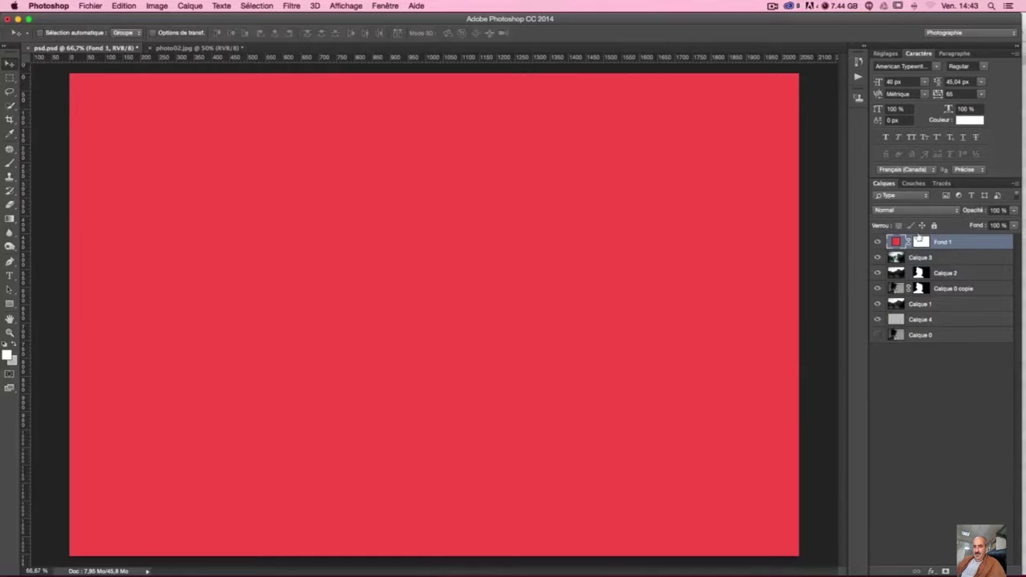
{"action": "left_click", "coordinate": [891, 211]}
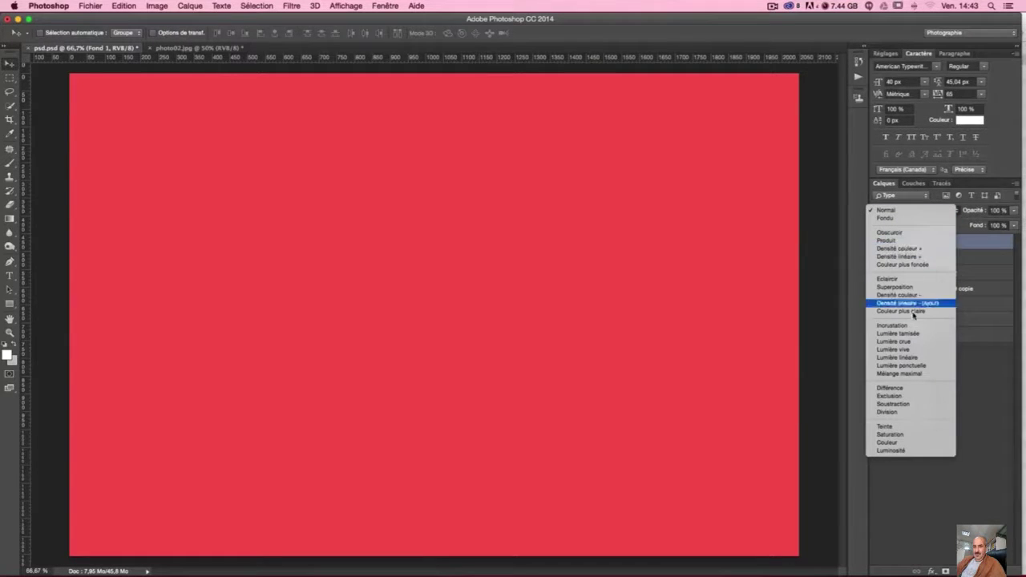
{"action": "left_click", "coordinate": [912, 326]}
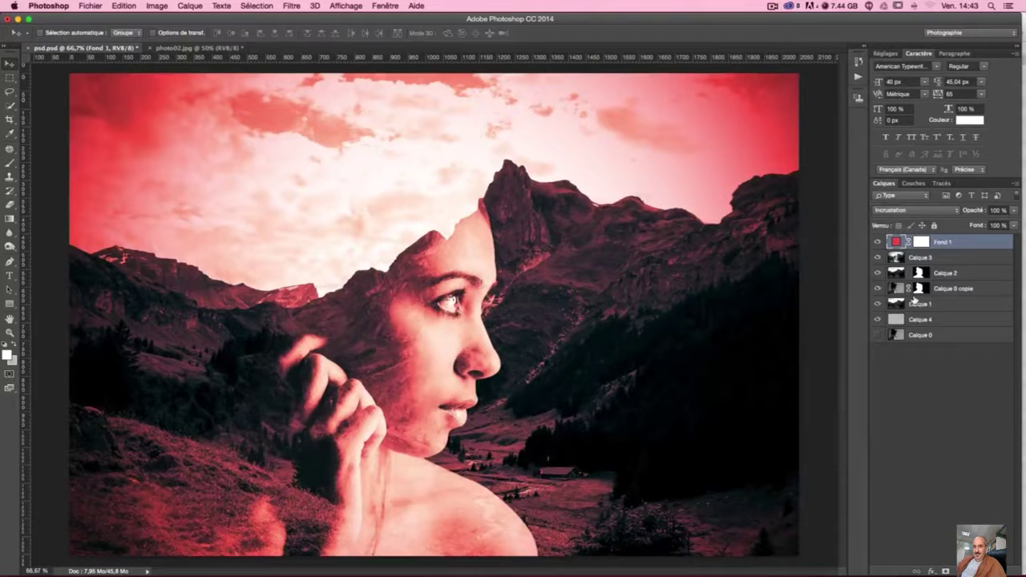
{"action": "left_click", "coordinate": [904, 212]}
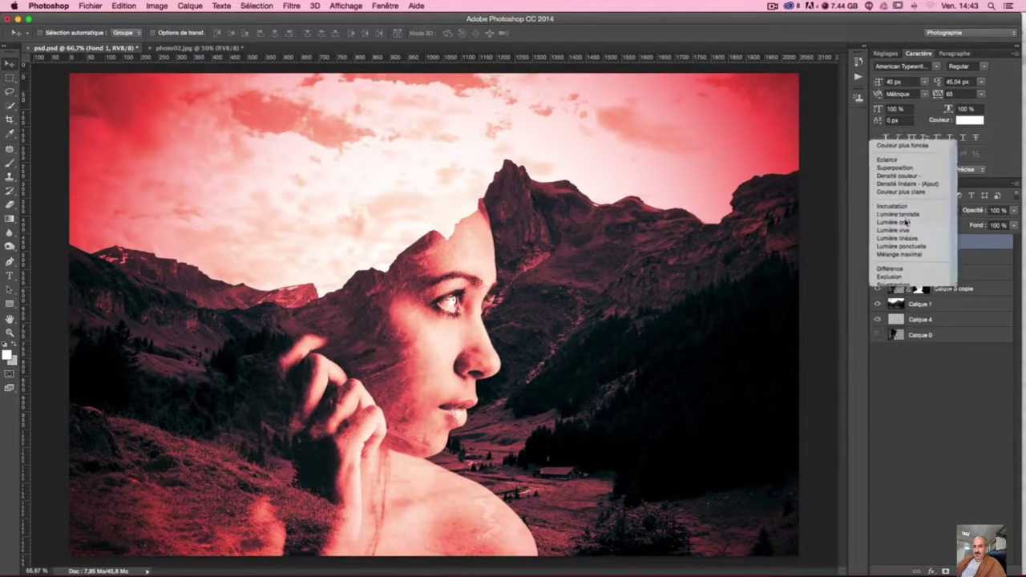
{"action": "left_click", "coordinate": [910, 225]}
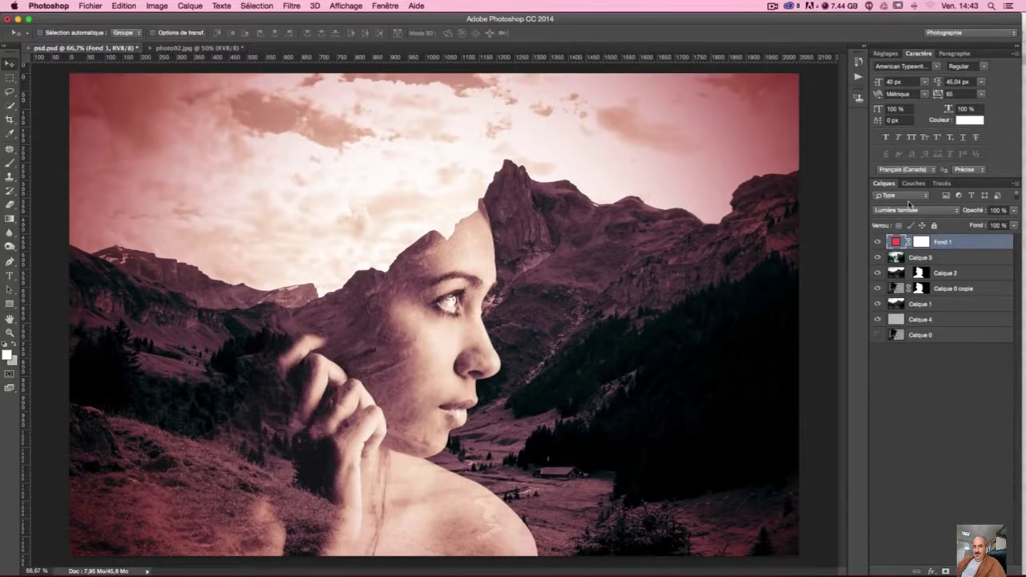
- Try a yellower hue for Fond 1, cancel to keep red, and target its layer mask
{"action": "double_click", "coordinate": [896, 242]}
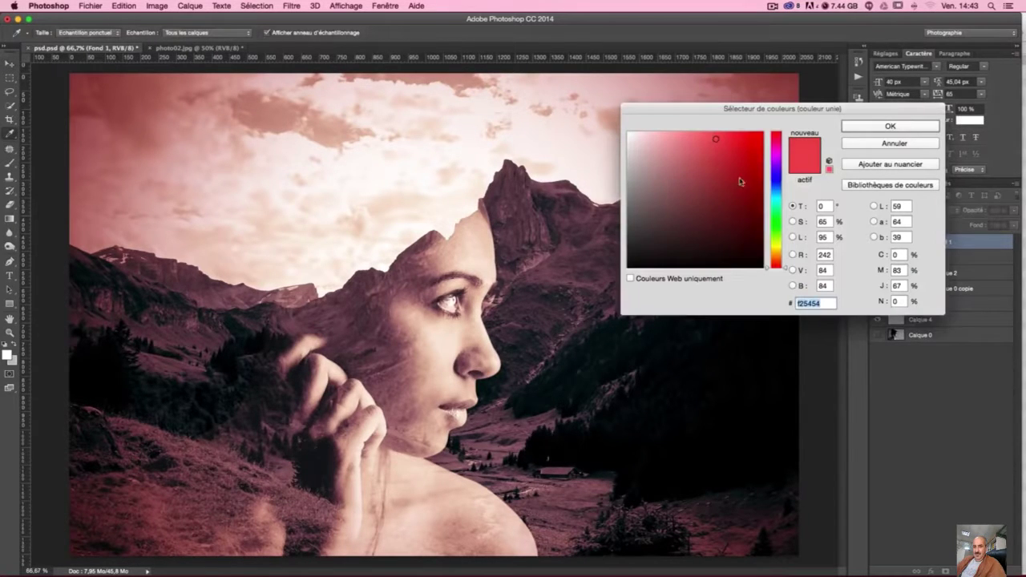
{"action": "left_click_drag", "start_coordinate": [777, 265], "coordinate": [781, 172]}
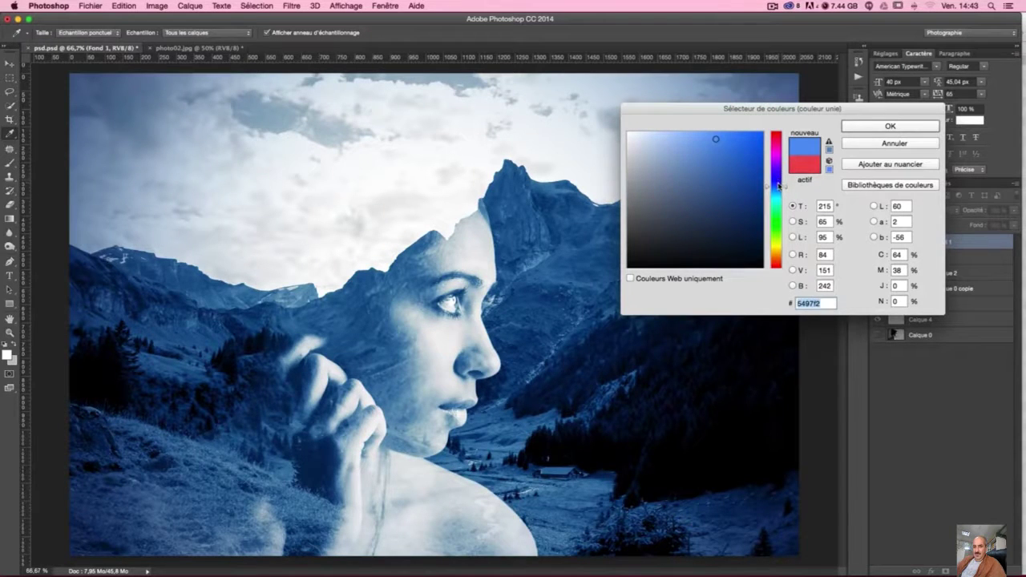
{"action": "key", "text": "Escape"}
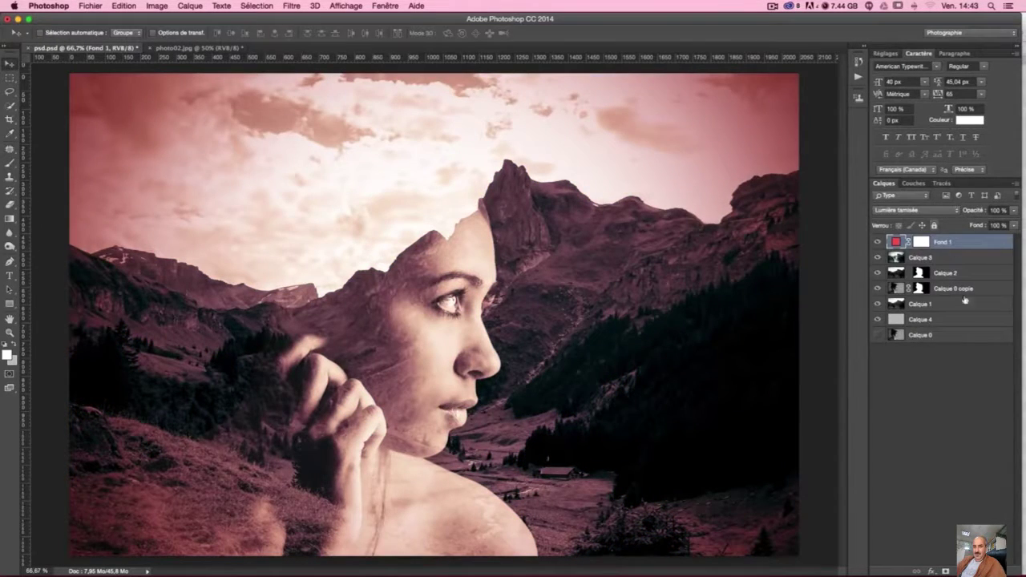
{"action": "left_click", "coordinate": [921, 241]}
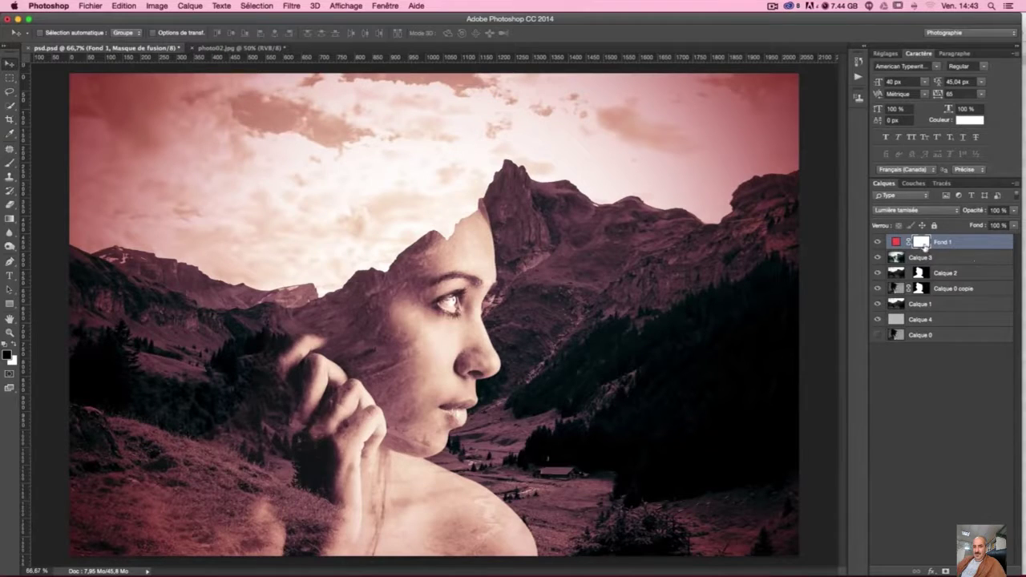
- Paint Fond 1's mask black at 84% brush opacity over the right mountains, valley and sky
{"action": "left_click", "coordinate": [9, 164]}
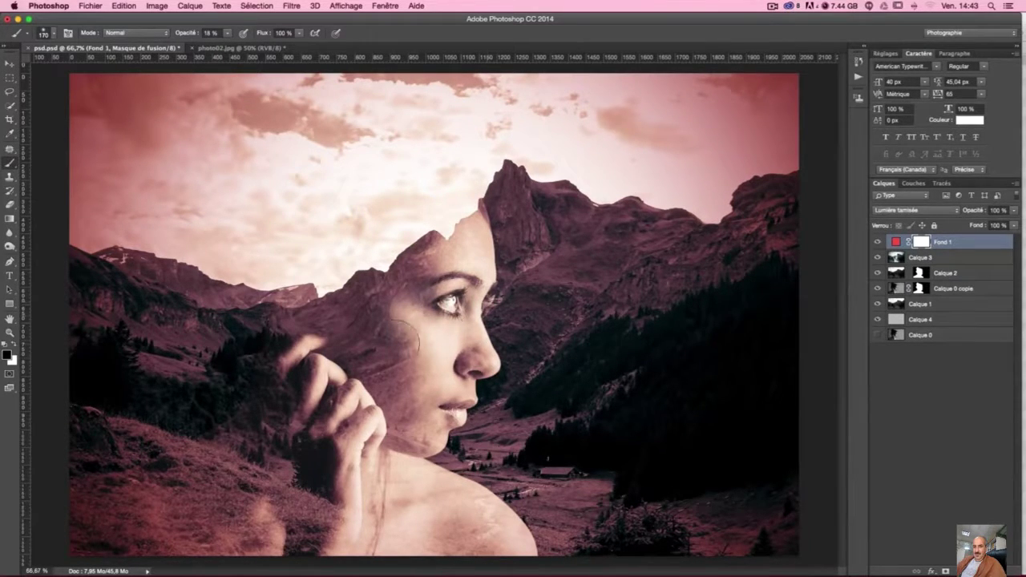
{"action": "left_click_drag", "start_coordinate": [228, 33], "coordinate": [267, 47]}
{"action": "mouse_move", "coordinate": [513, 329]}
{"action": "left_mouse_down"}
{"action": "mouse_move", "coordinate": [465, 268]}
{"action": "mouse_move", "coordinate": [446, 323]}
{"action": "mouse_move", "coordinate": [465, 298]}
{"action": "mouse_move", "coordinate": [449, 385]}
{"action": "mouse_move", "coordinate": [429, 433]}
{"action": "mouse_move", "coordinate": [425, 425]}
{"action": "left_mouse_up"}
{"action": "left_click_drag", "start_coordinate": [264, 285], "coordinate": [300, 289]}
{"action": "key", "text": "ctrl+BackSpace"}
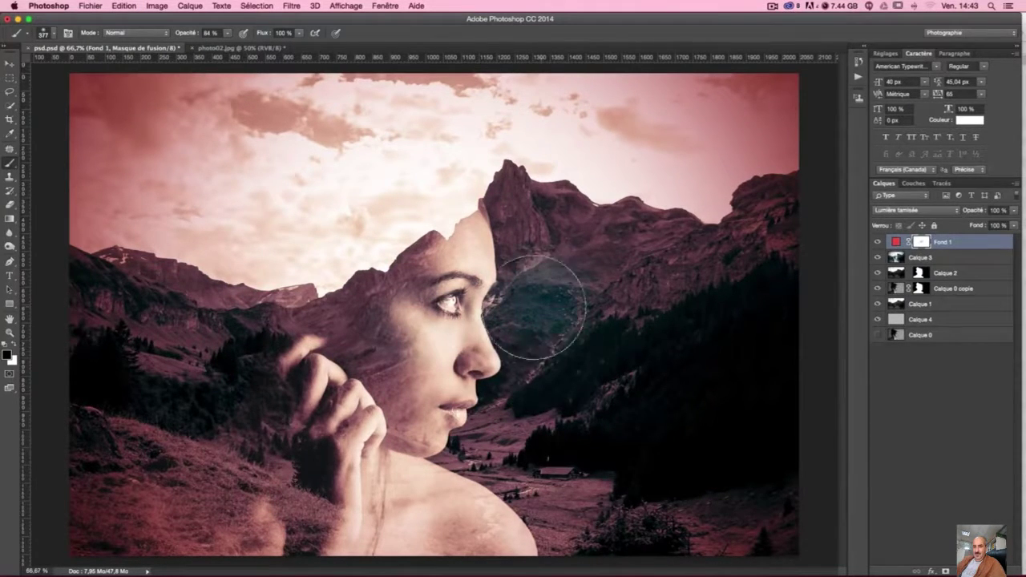
{"action": "left_click_drag", "start_coordinate": [538, 287], "coordinate": [553, 265]}
{"action": "mouse_move", "coordinate": [561, 417]}
{"action": "left_mouse_down"}
{"action": "mouse_move", "coordinate": [531, 435]}
{"action": "mouse_move", "coordinate": [522, 424]}
{"action": "mouse_move", "coordinate": [607, 458]}
{"action": "mouse_move", "coordinate": [601, 541]}
{"action": "mouse_move", "coordinate": [829, 508]}
{"action": "mouse_move", "coordinate": [660, 527]}
{"action": "mouse_move", "coordinate": [683, 457]}
{"action": "mouse_move", "coordinate": [600, 256]}
{"action": "mouse_move", "coordinate": [756, 297]}
{"action": "mouse_move", "coordinate": [726, 251]}
{"action": "mouse_move", "coordinate": [779, 262]}
{"action": "mouse_move", "coordinate": [728, 217]}
{"action": "mouse_move", "coordinate": [690, 232]}
{"action": "mouse_move", "coordinate": [597, 152]}
{"action": "mouse_move", "coordinate": [632, 94]}
{"action": "left_mouse_up"}
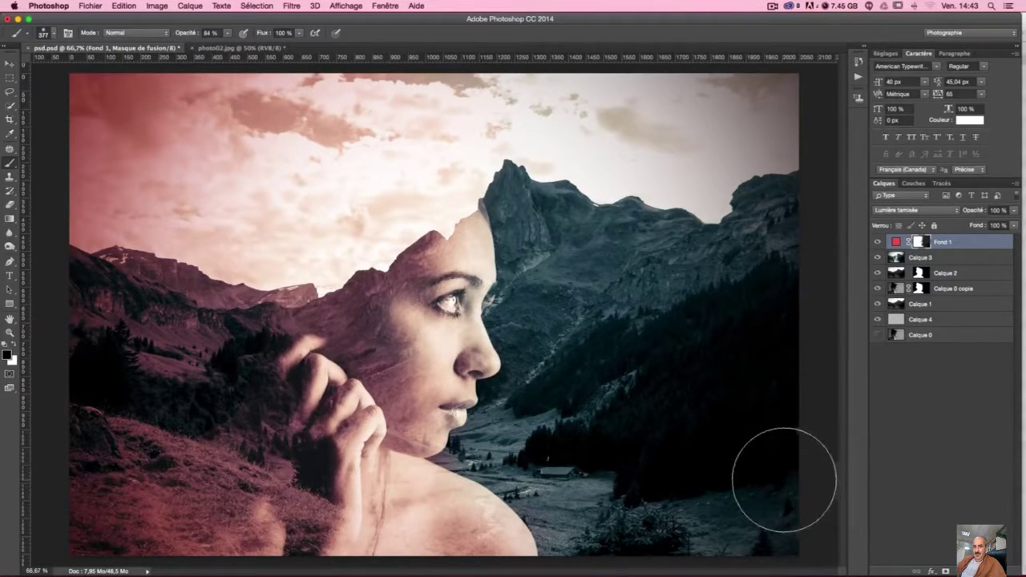
{"action": "mouse_move", "coordinate": [152, 101]}
{"action": "left_mouse_down"}
{"action": "mouse_move", "coordinate": [129, 193]}
{"action": "mouse_move", "coordinate": [417, 156]}
{"action": "left_mouse_up"}
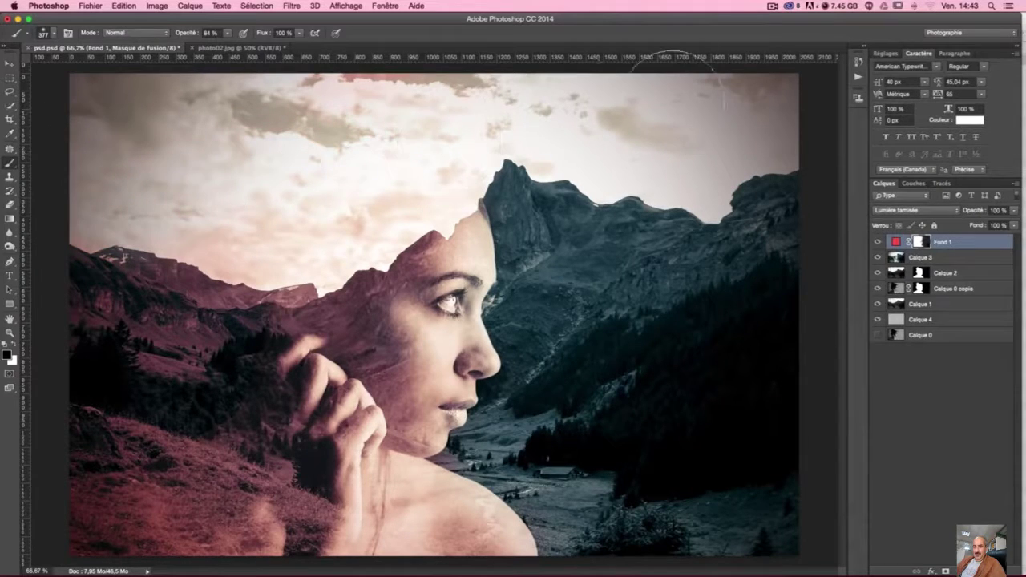